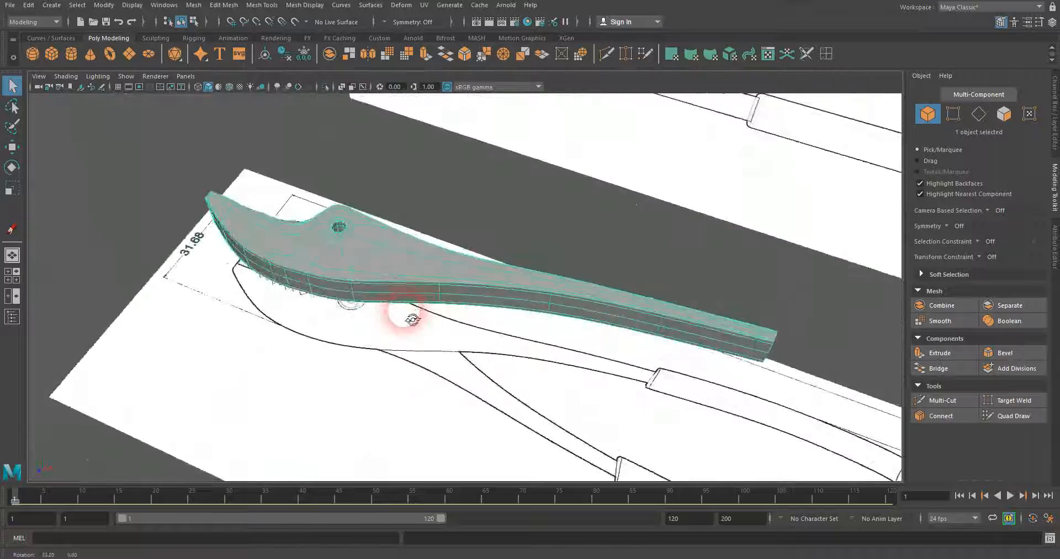
Turn off the smooth preview on the plier half and examine its serrated jaw up close.
middle_click_drag(435, 295, 510, 269, "alt")
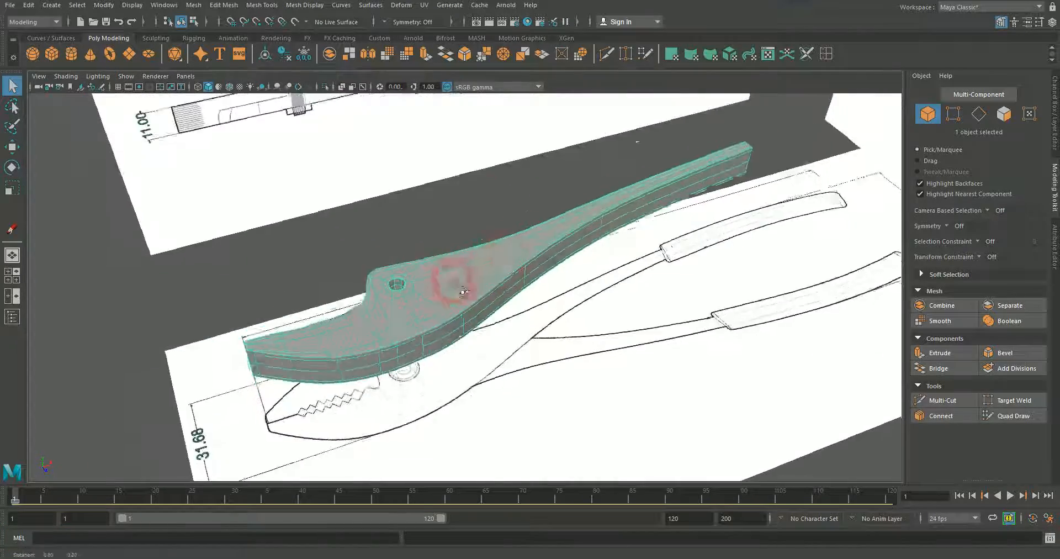
left_click_drag(464, 291, 438, 334, "alt")
scroll(408, 331, "up", 2)
middle_click_drag(379, 329, 509, 232, "alt")
left_click_drag(481, 254, 473, 300, "alt")
key("1")
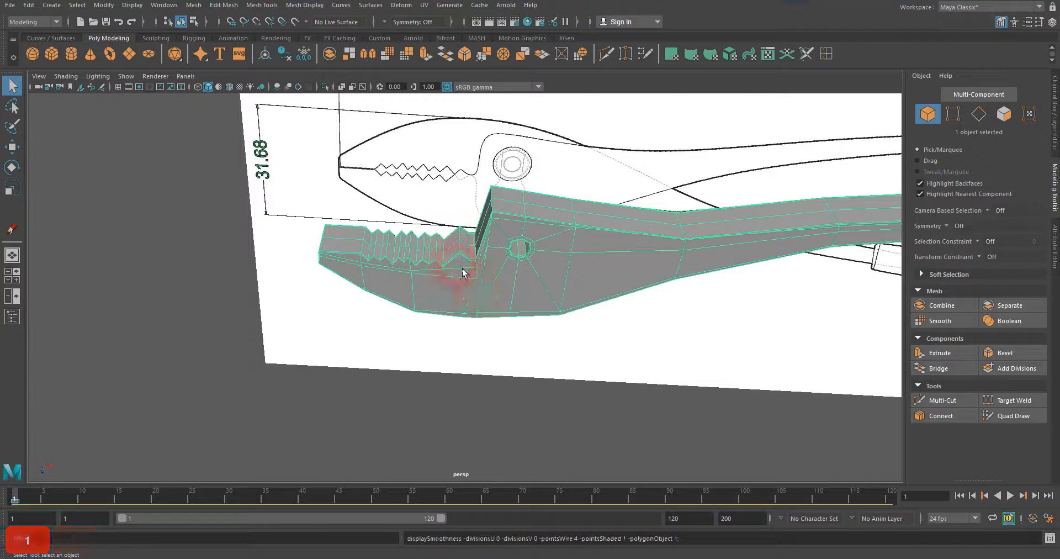
middle_click_drag(411, 221, 473, 227, "alt")
scroll(467, 279, "up", 3)
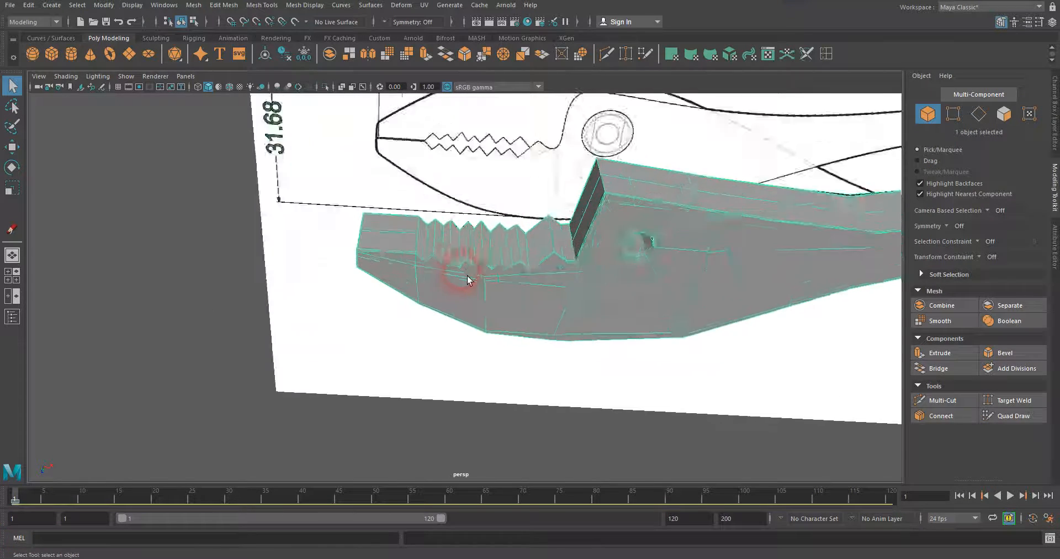
left_click_drag(493, 251, 473, 282, "alt")
right_click_drag(473, 282, 681, 220, "alt")
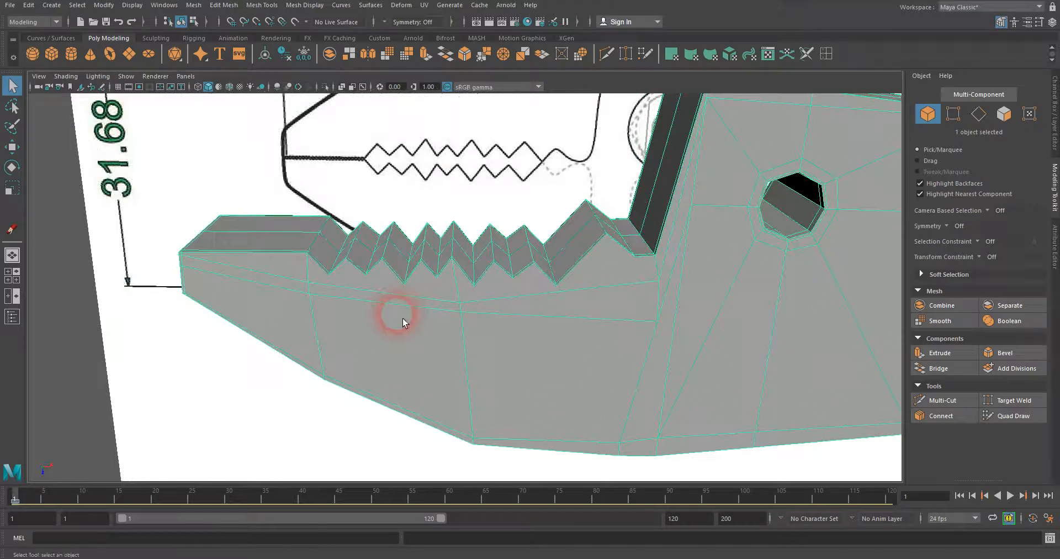
left_click_drag(403, 323, 409, 331, "alt")
Select the many-sided face beneath the front jaw teeth and compare its shape with smooth preview on and off.
right_click_drag(409, 332, 415, 313)
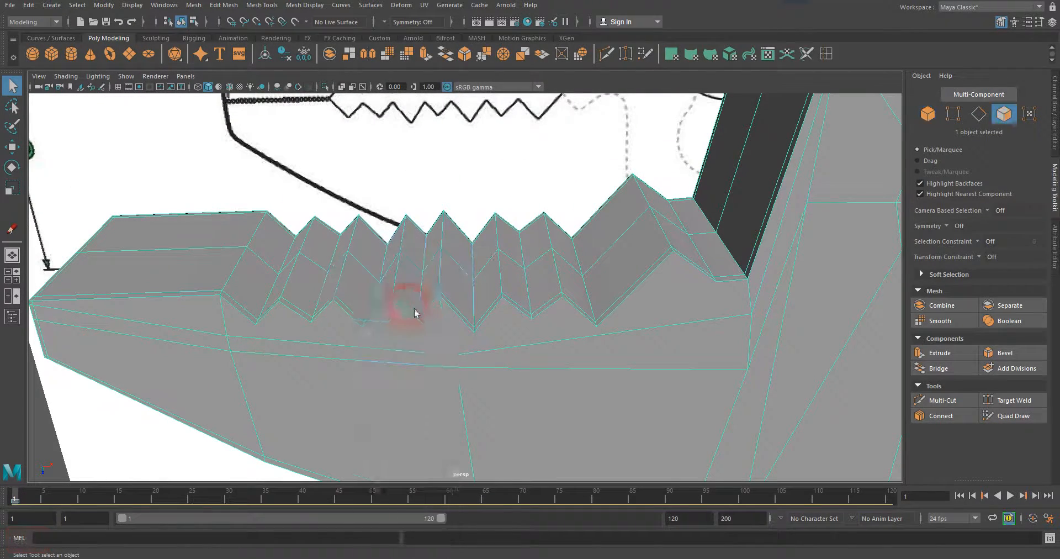
left_click(391, 328)
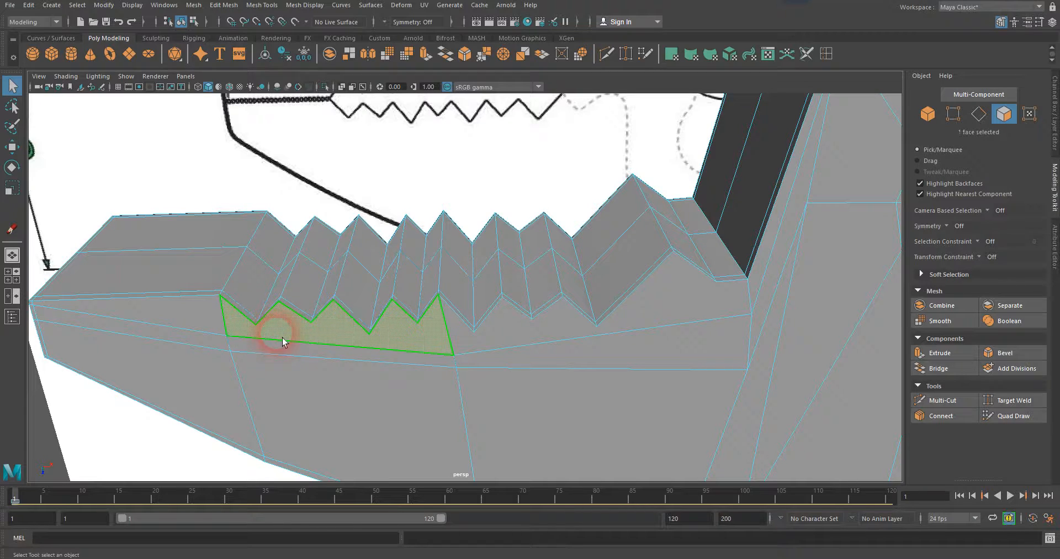
key("3")
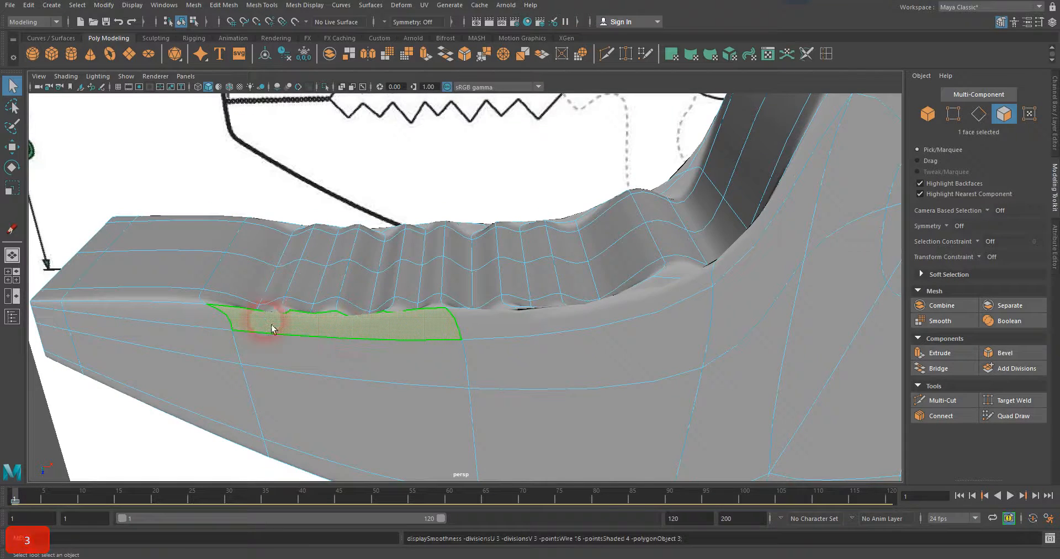
mouse_move(359, 329)
left_mouse_down("alt")
mouse_move(356, 356)
mouse_move(367, 341)
left_mouse_up("alt")
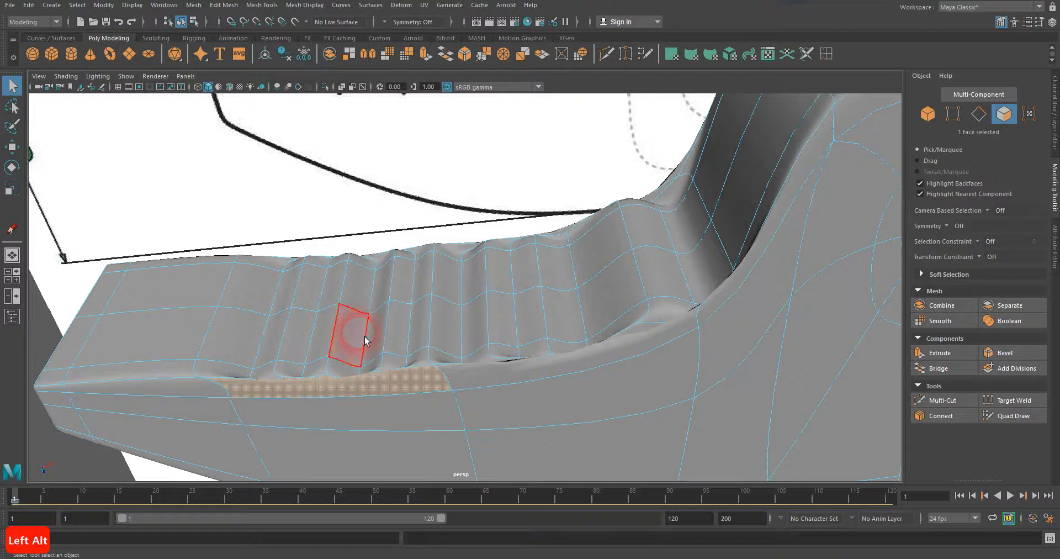
key("1")
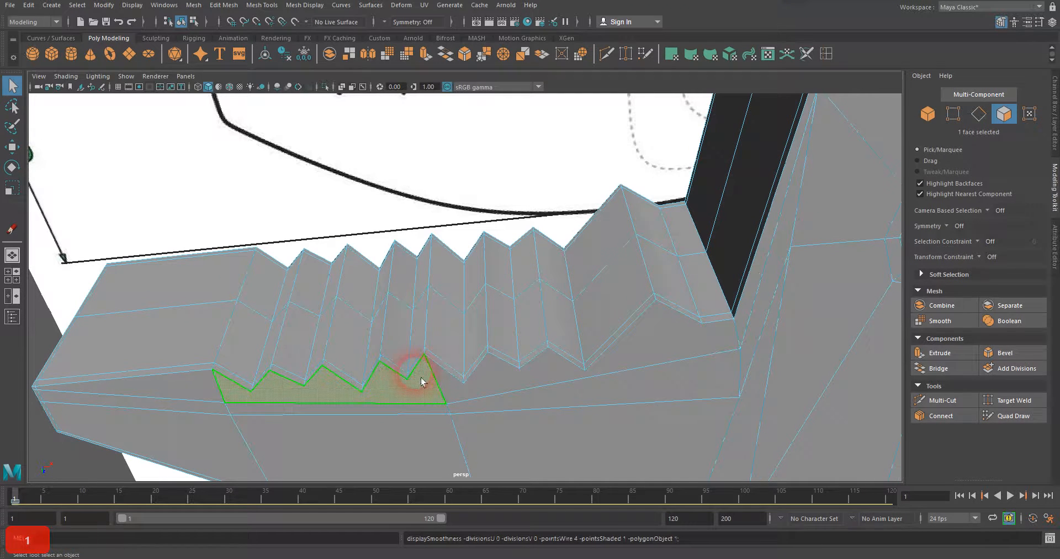
left_click_drag(434, 356, 403, 272, "alt")
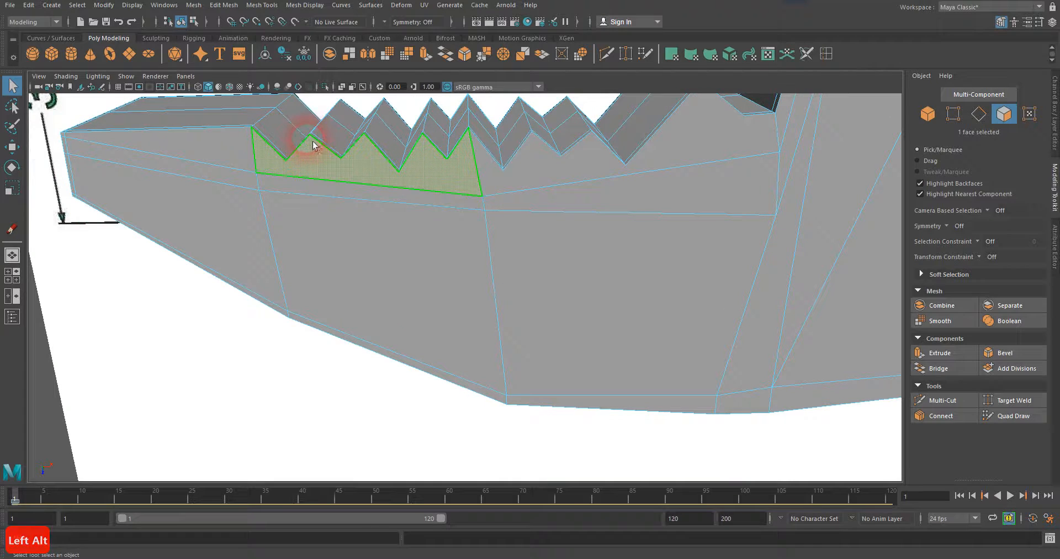
left_click_drag(346, 348, 368, 223, "alt")
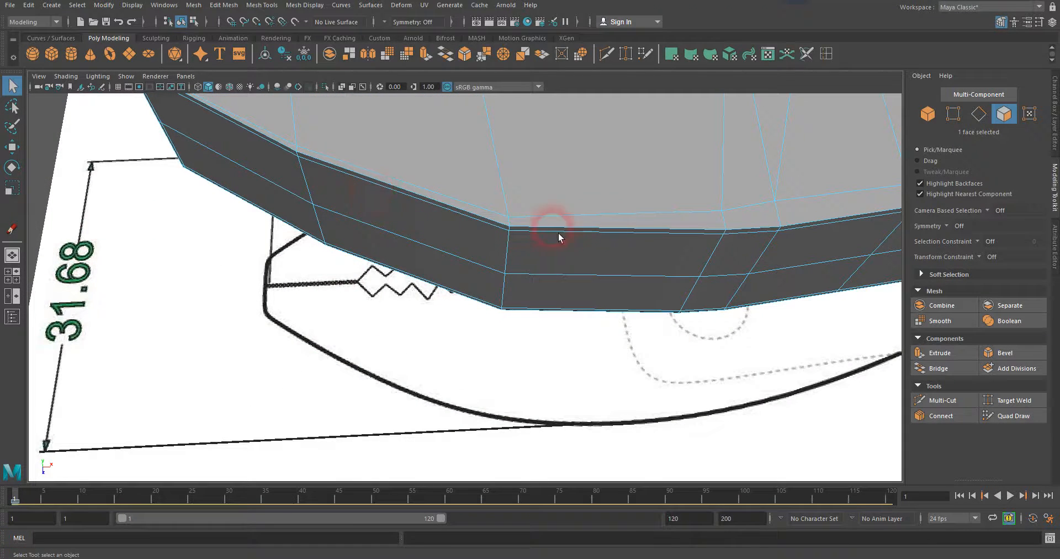
left_click_drag(491, 244, 388, 293, "alt")
mouse_move(388, 293)
middle_mouse_down("alt")
mouse_move(396, 280)
mouse_move(249, 265)
middle_mouse_up("alt")
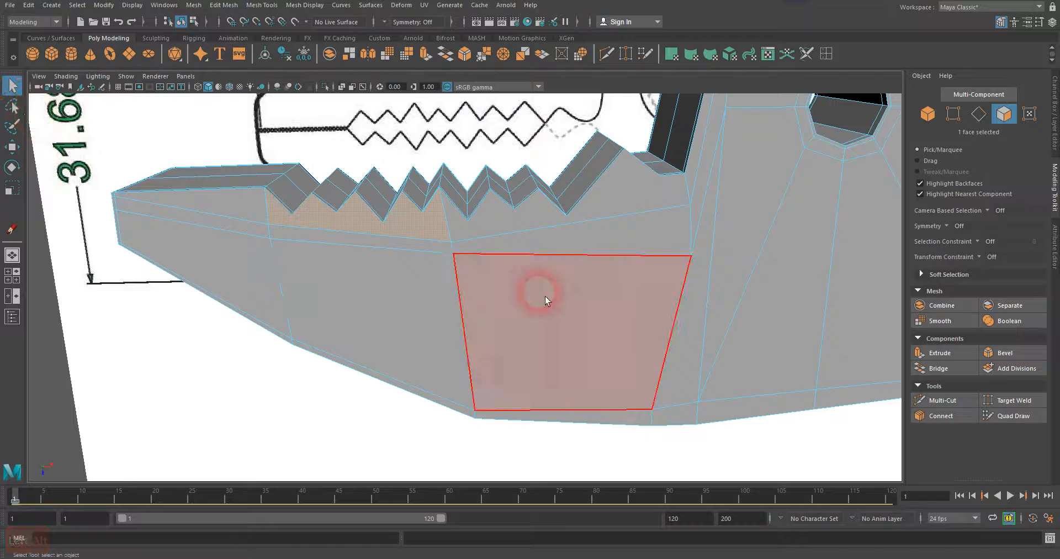
Return to object selection and examine the edge flow around the jaw teeth from several angles.
right_click_drag(474, 288, 517, 249)
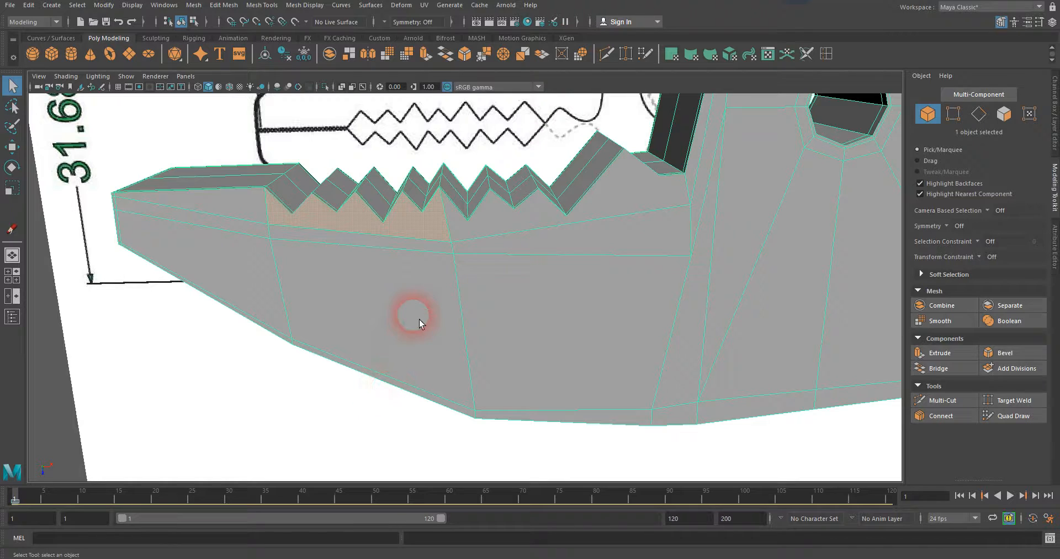
left_click_drag(416, 312, 473, 303, "alt")
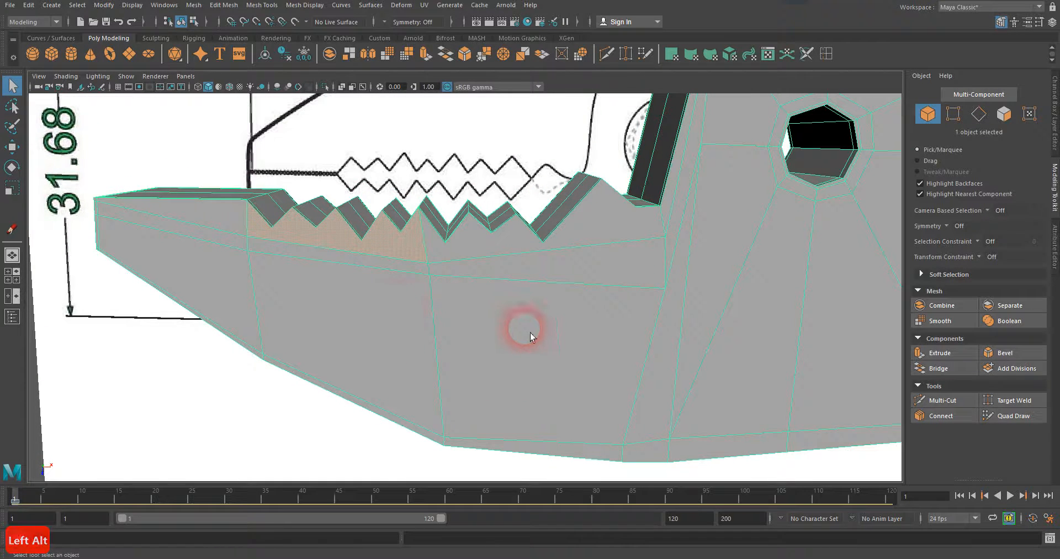
left_click_drag(558, 330, 637, 313, "alt")
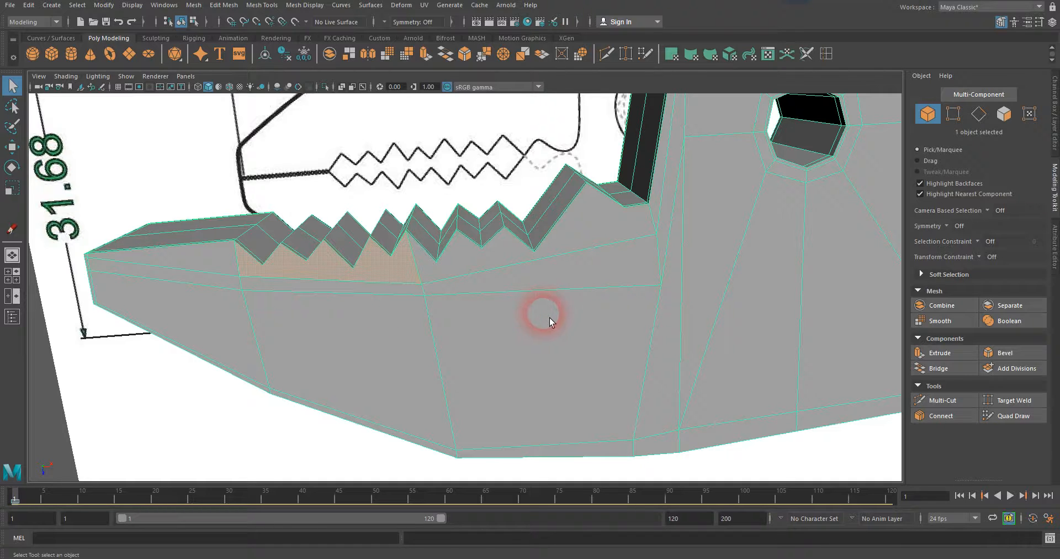
left_click_drag(558, 293, 519, 319, "alt")
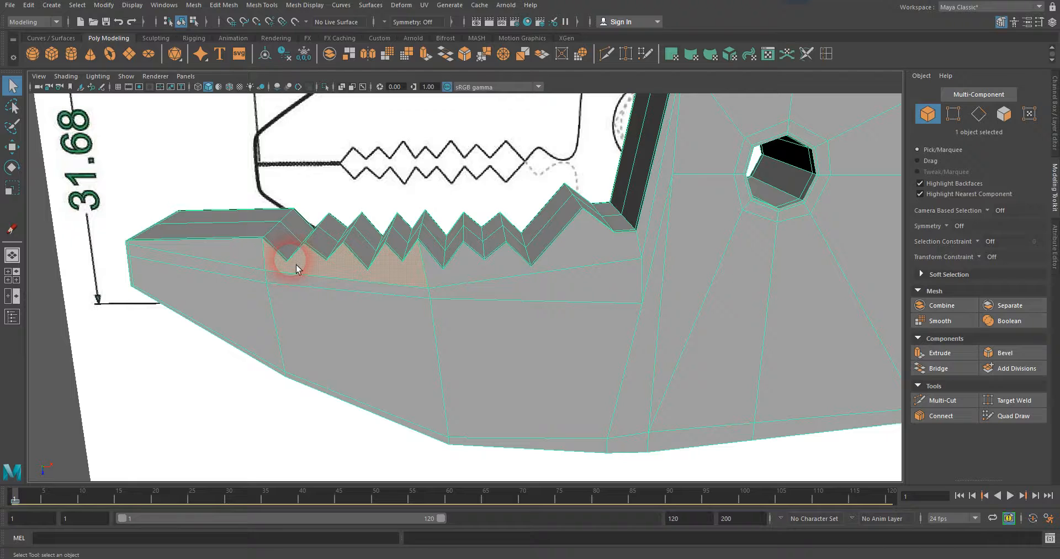
left_click_drag(406, 323, 438, 307, "alt")
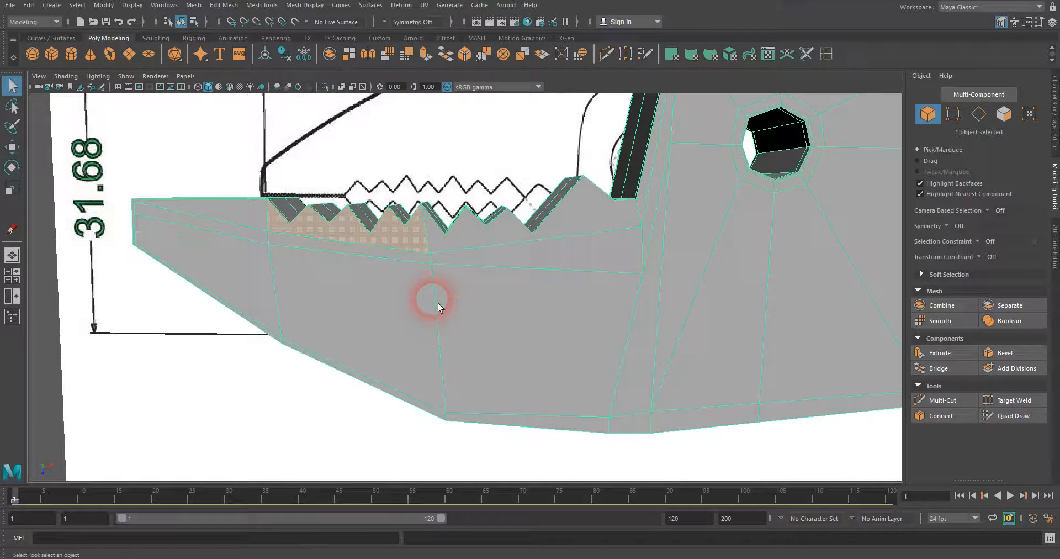
middle_click_drag(437, 303, 432, 313, "alt")
mouse_move(431, 313)
left_mouse_down("alt")
mouse_move(411, 309)
mouse_move(448, 302)
left_mouse_up("alt")
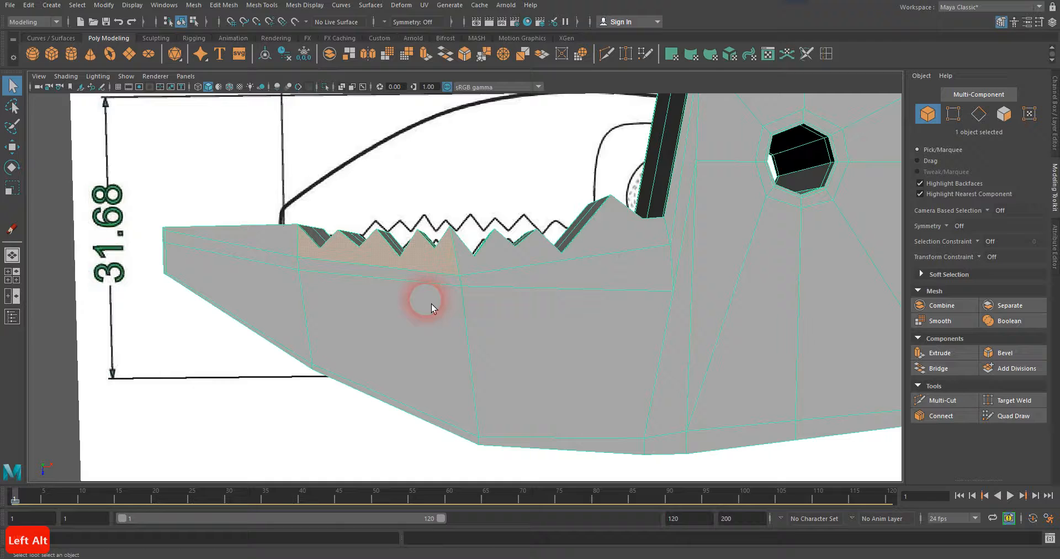
In the maximized top view, move two vertices of the lower edge line beneath the teeth downward to widen the strip.
key("space")
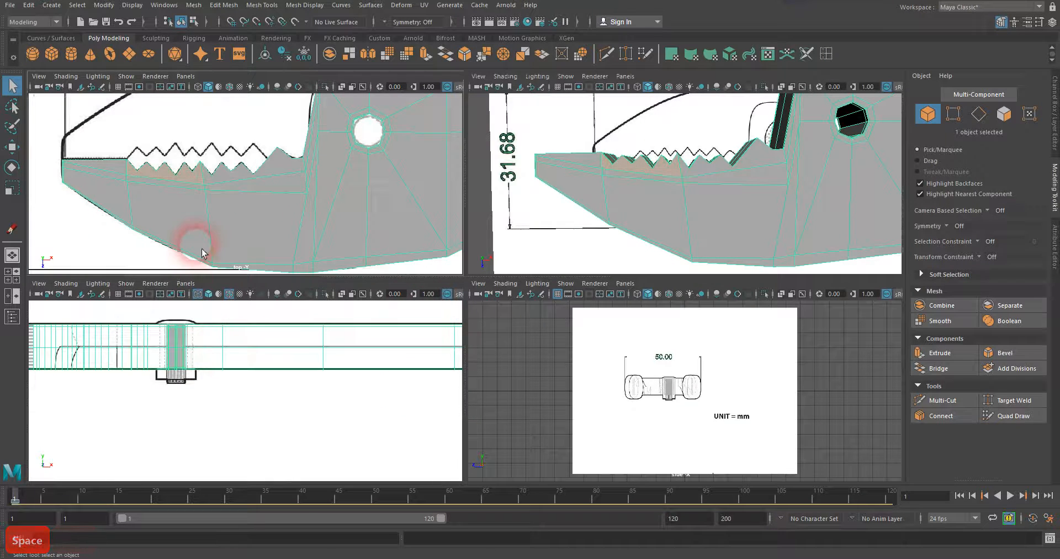
key("space")
middle_click_drag(505, 265, 542, 238, "alt")
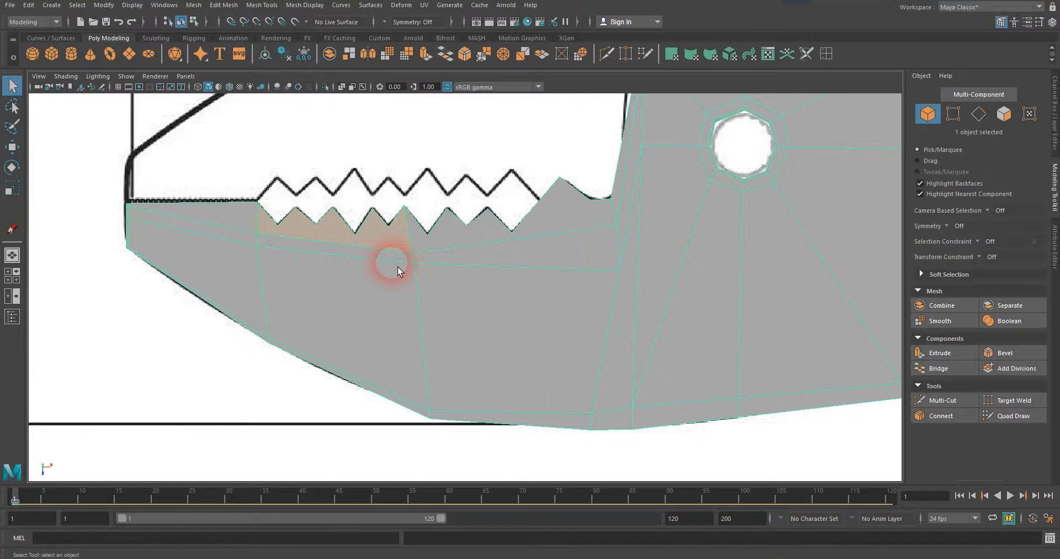
right_click_drag(398, 267, 338, 262)
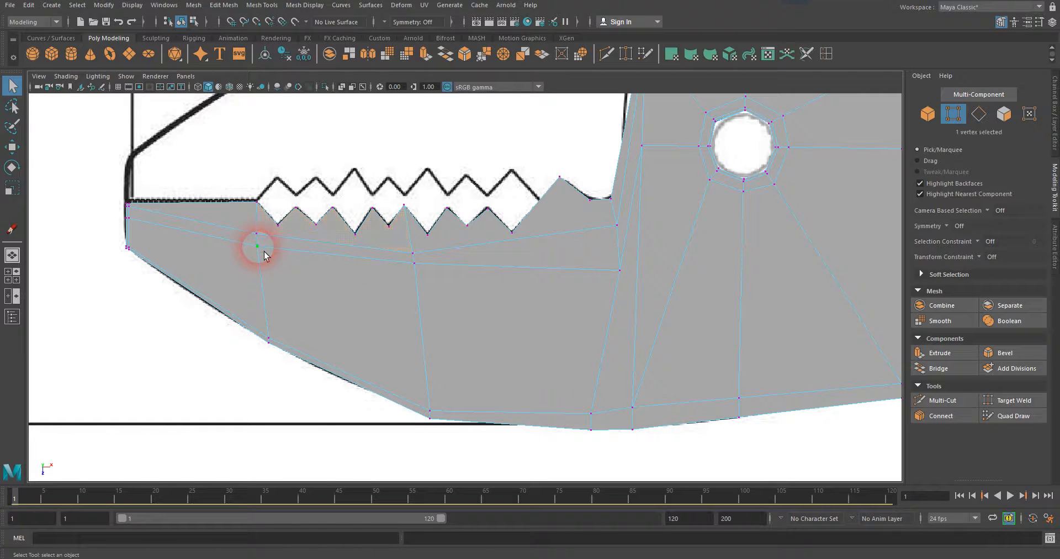
key("w")
left_click_drag(259, 276, 260, 287)
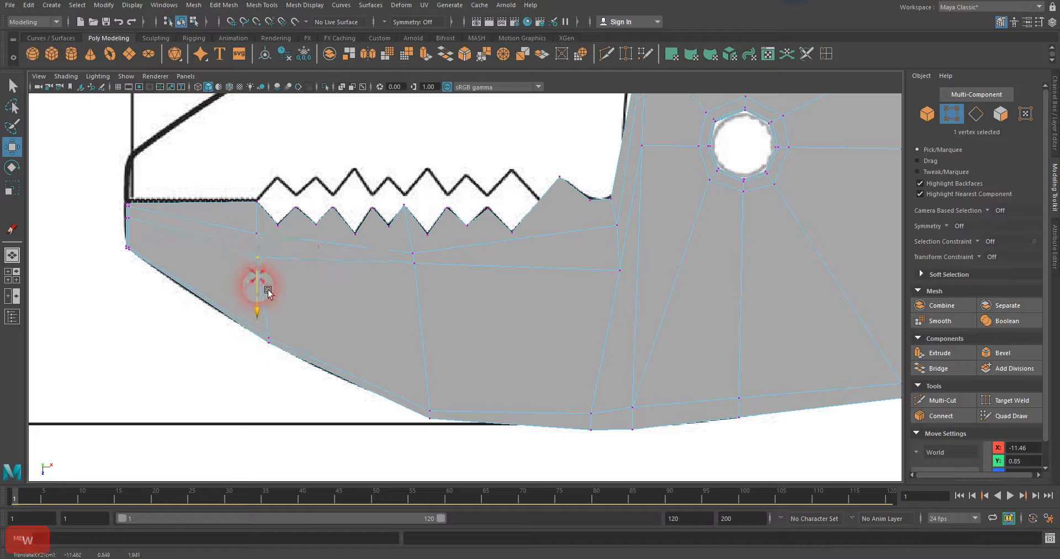
left_click(413, 264)
left_click_drag(416, 272, 426, 299)
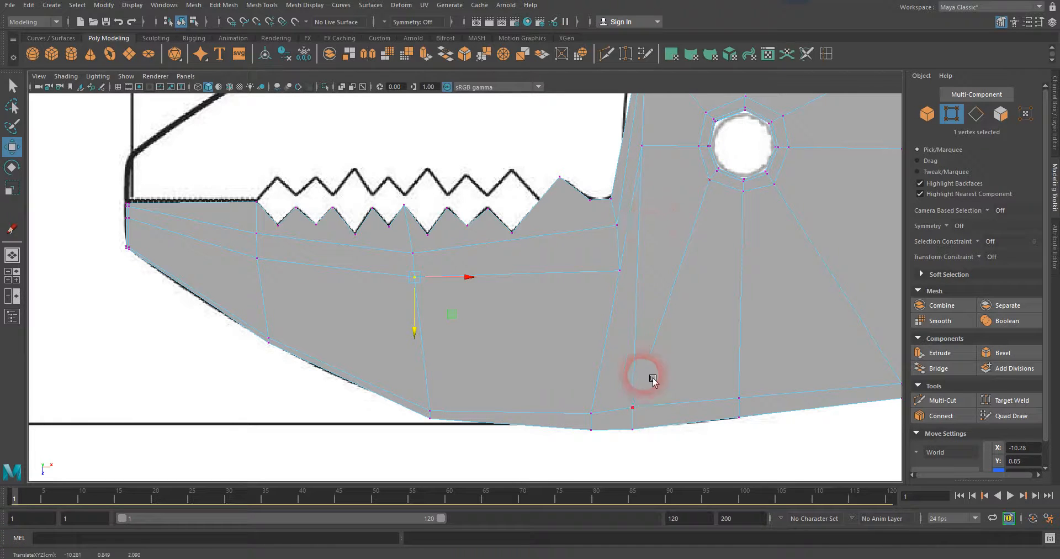
Shift the inner vertex near the jaw's lower edge and the one beside the pivot hole toward the hole, then return to object selection.
left_click(634, 408)
left_click_drag(662, 410, 688, 405)
left_click(643, 147)
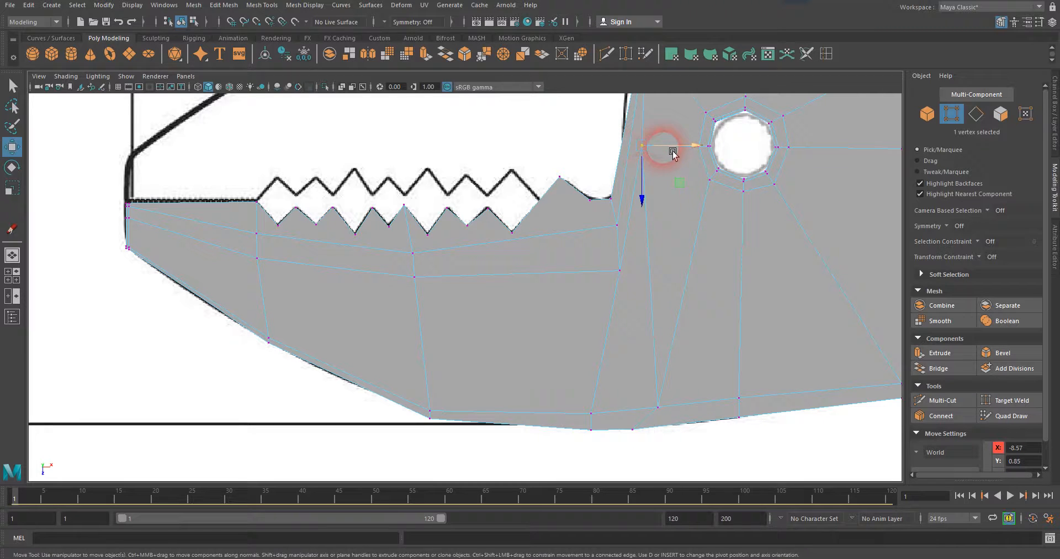
left_click_drag(669, 151, 676, 151)
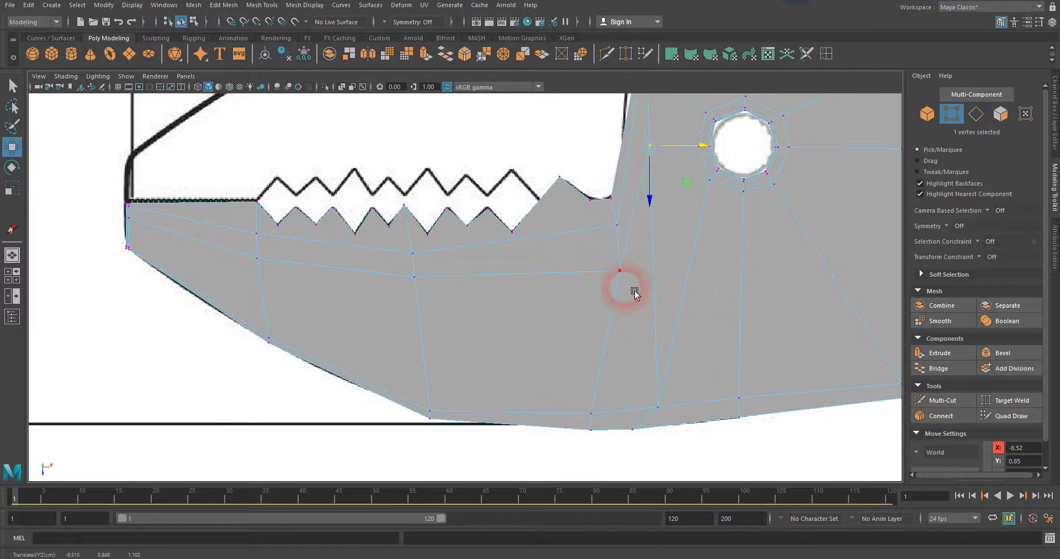
left_click(12, 86)
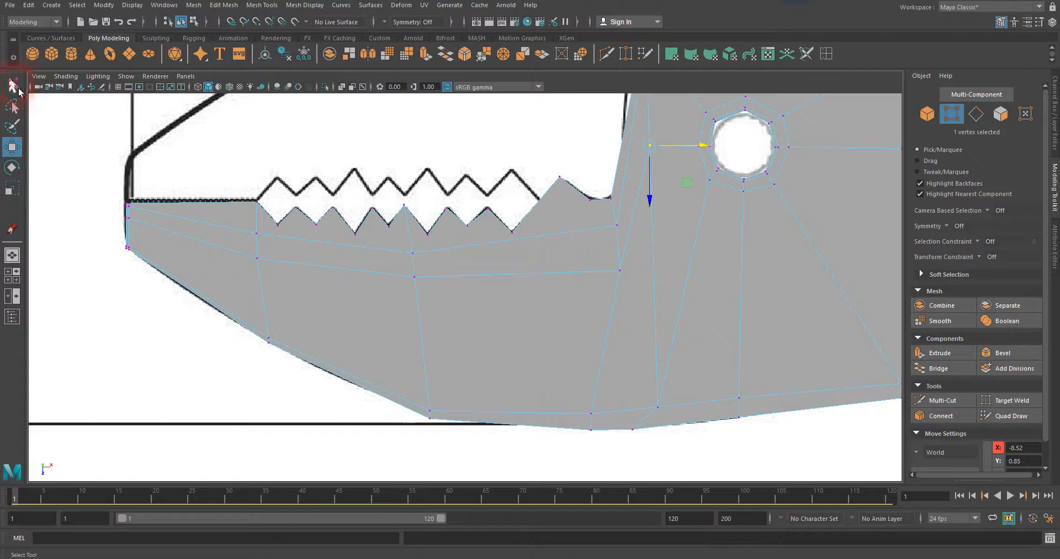
right_click_drag(371, 272, 414, 263)
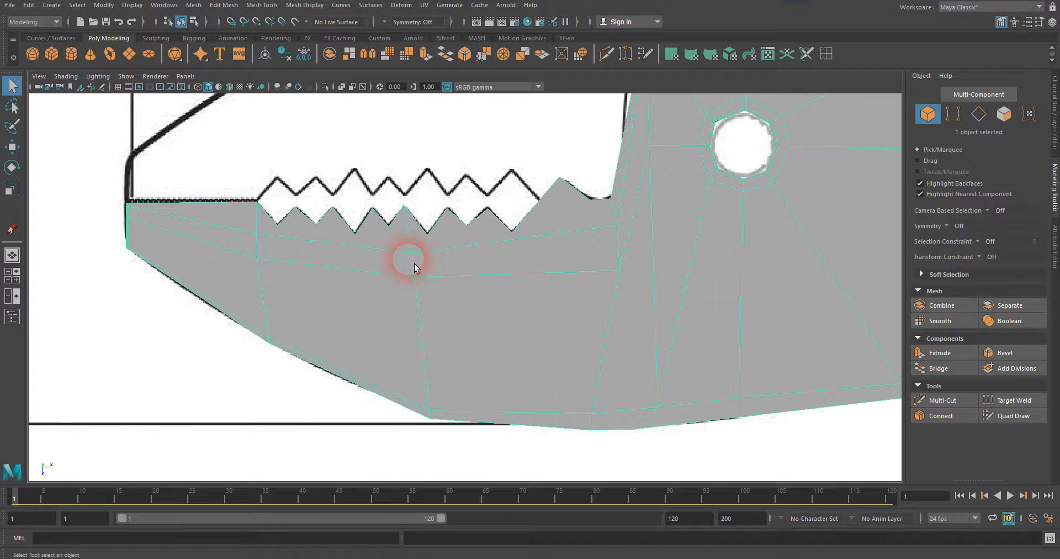
Enable Wireframe on Shaded in the top view and deselect the plier half.
left_click(187, 315)
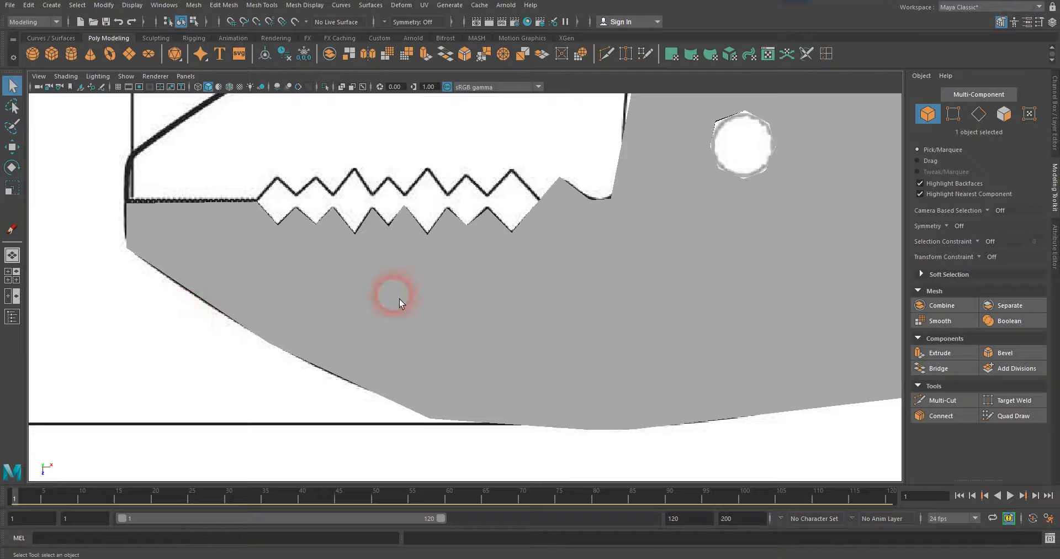
left_click(420, 266)
left_click(195, 362)
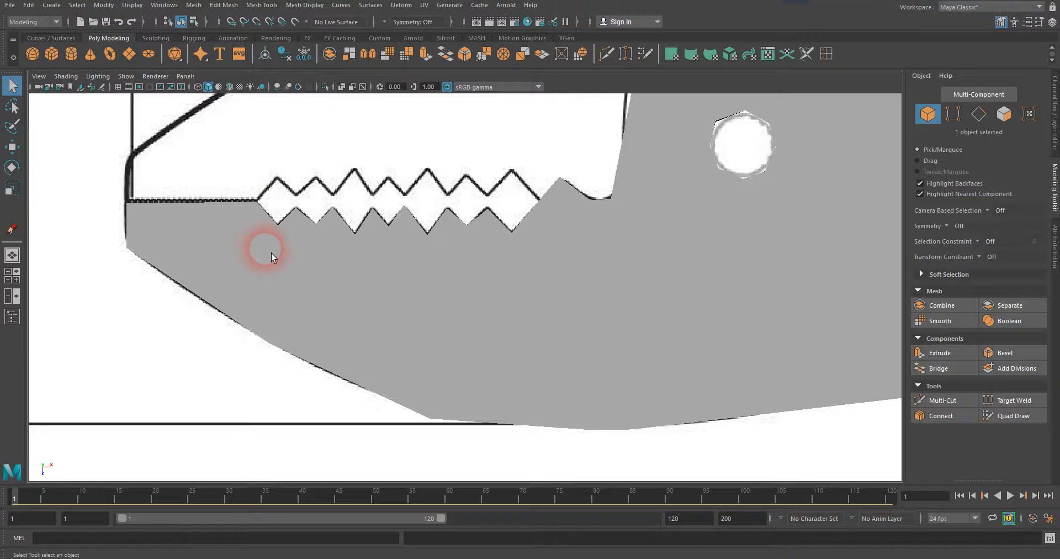
left_click(190, 235)
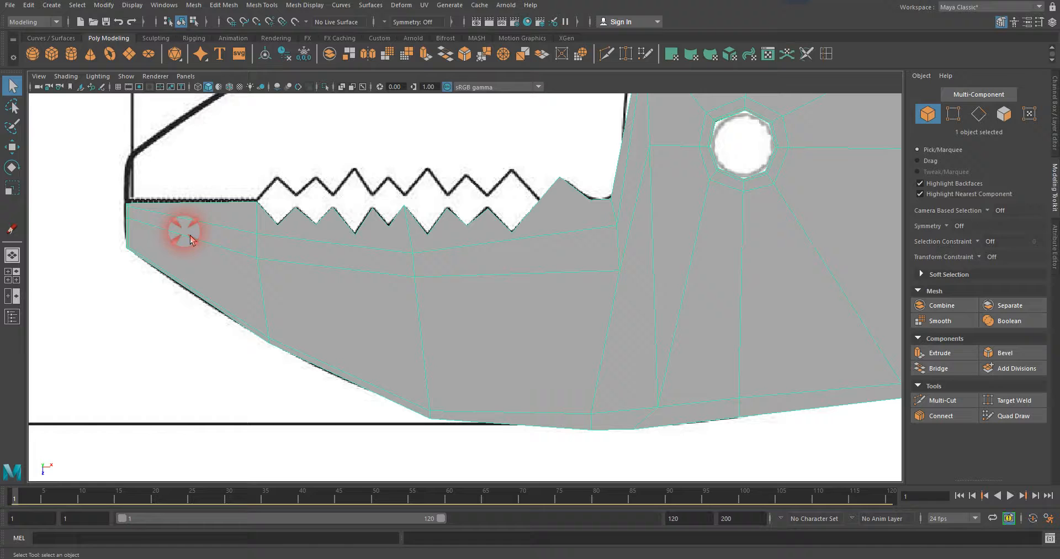
left_click(68, 78)
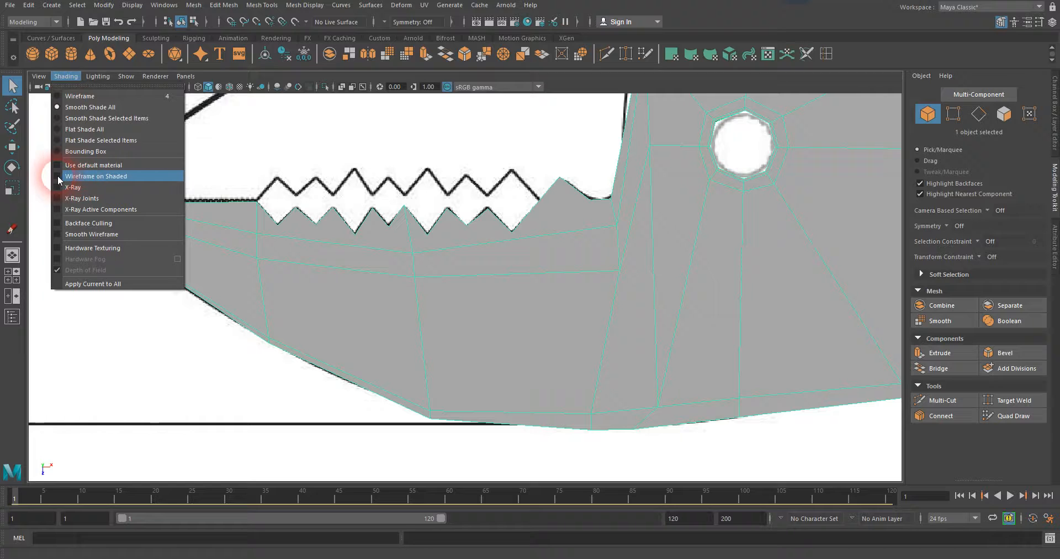
left_click(78, 176)
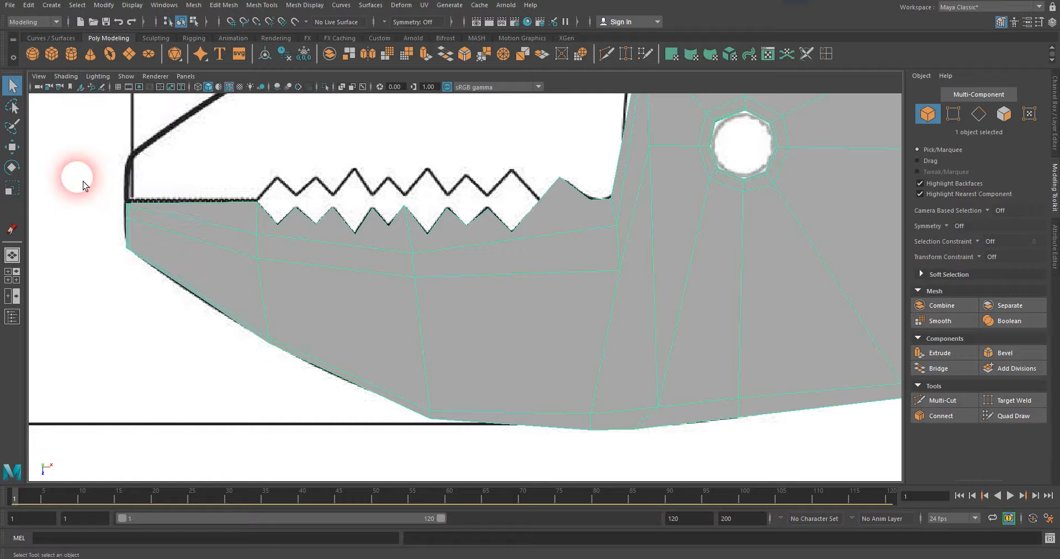
left_click(90, 276)
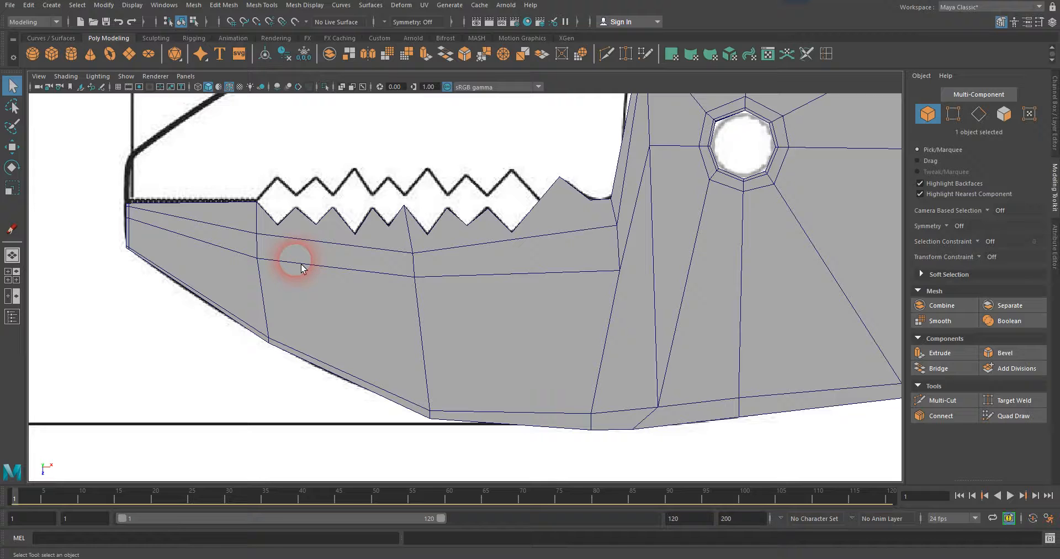
Start the Grease Pencil in the top view, add a frame and choose the pencil brush for marking up the jaw.
left_click(42, 81)
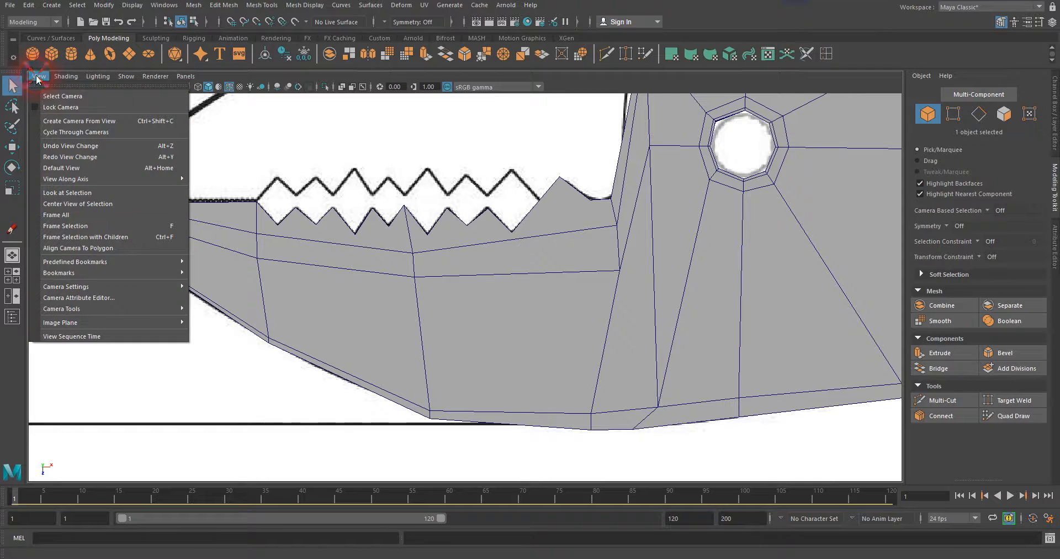
mouse_move(69, 313)
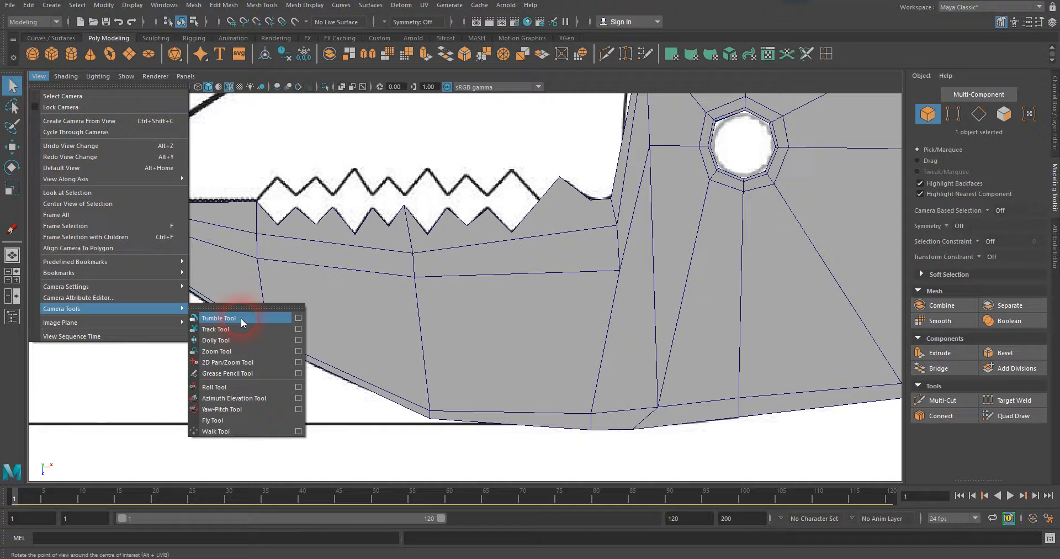
left_click(246, 375)
mouse_move(278, 154)
left_mouse_down()
mouse_move(263, 158)
mouse_move(165, 109)
left_mouse_up()
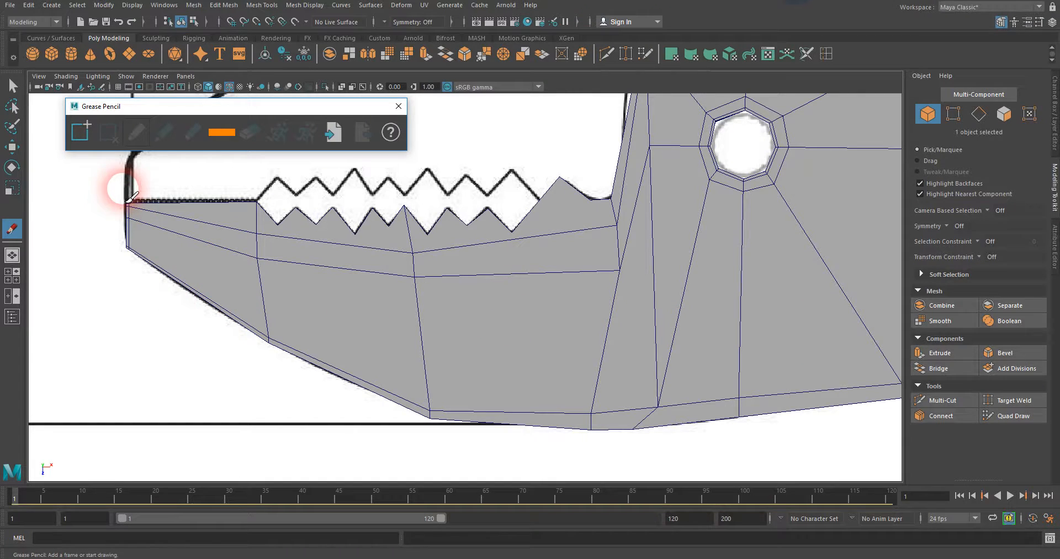
left_click(82, 136)
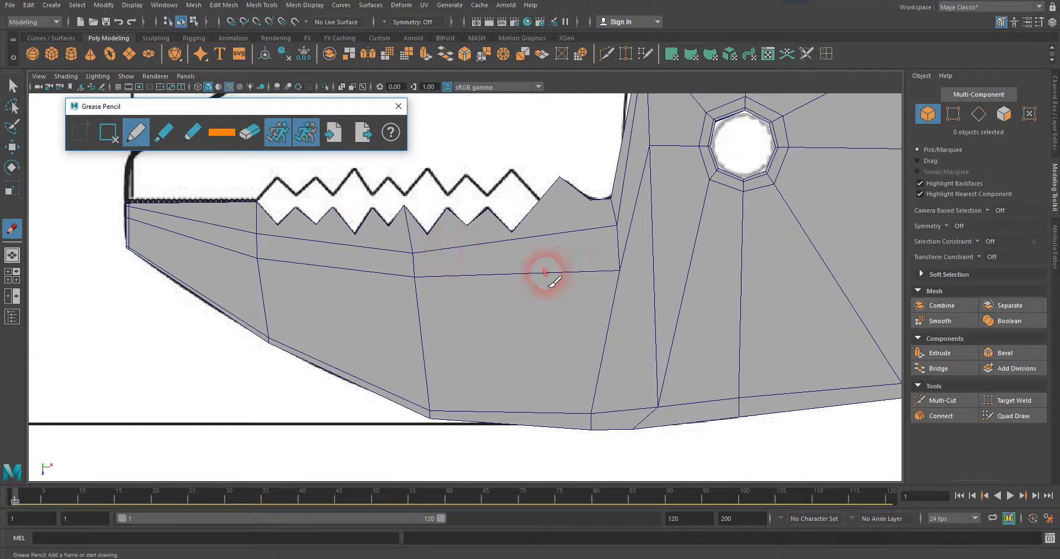
left_click(144, 133)
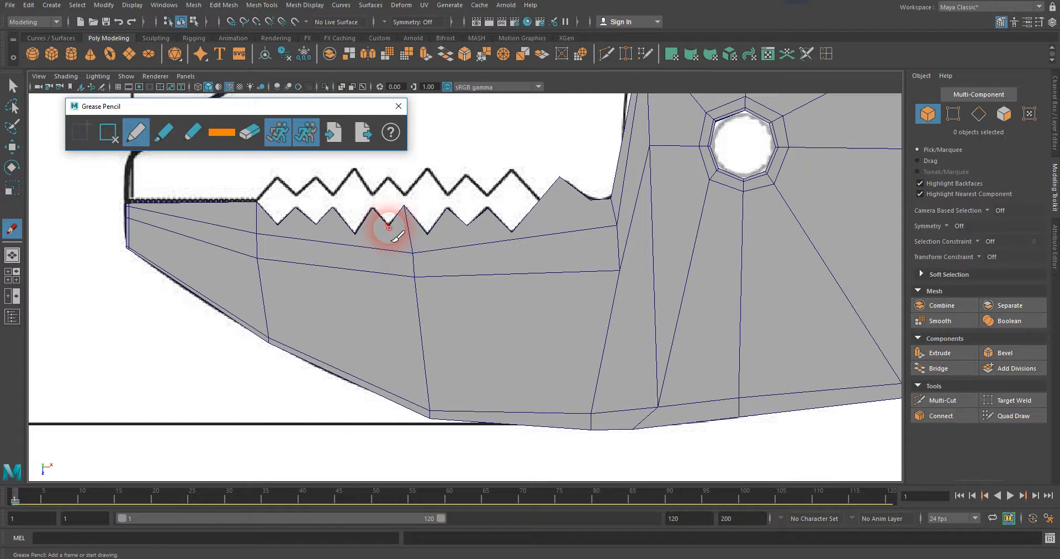
Sketch a narrow U-shaped loop down from the notches on both sides of the middle tooth, closing it across the central vertical edge.
left_click(389, 227)
left_click_drag(393, 247, 409, 305)
left_click(390, 221)
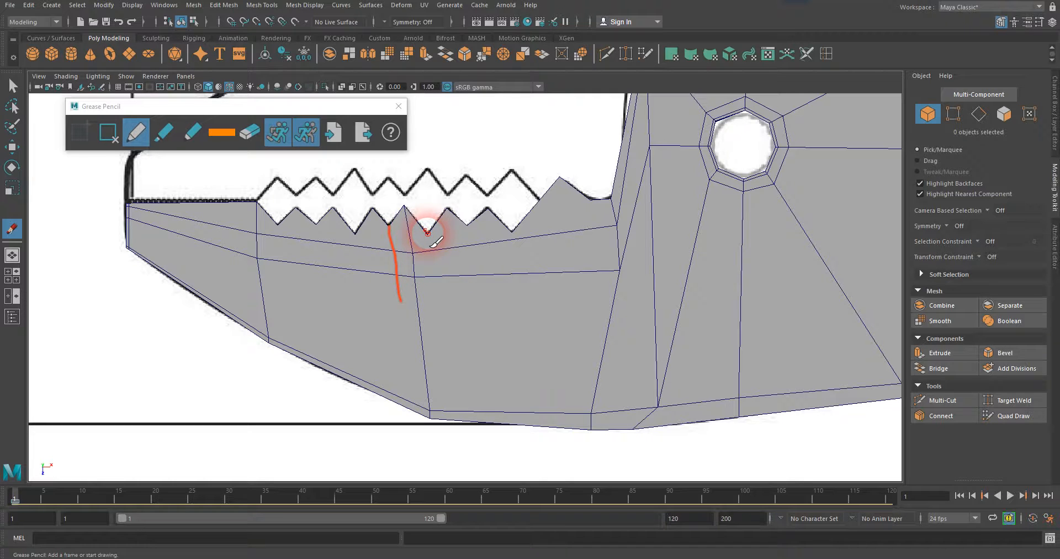
left_click_drag(428, 234, 438, 304)
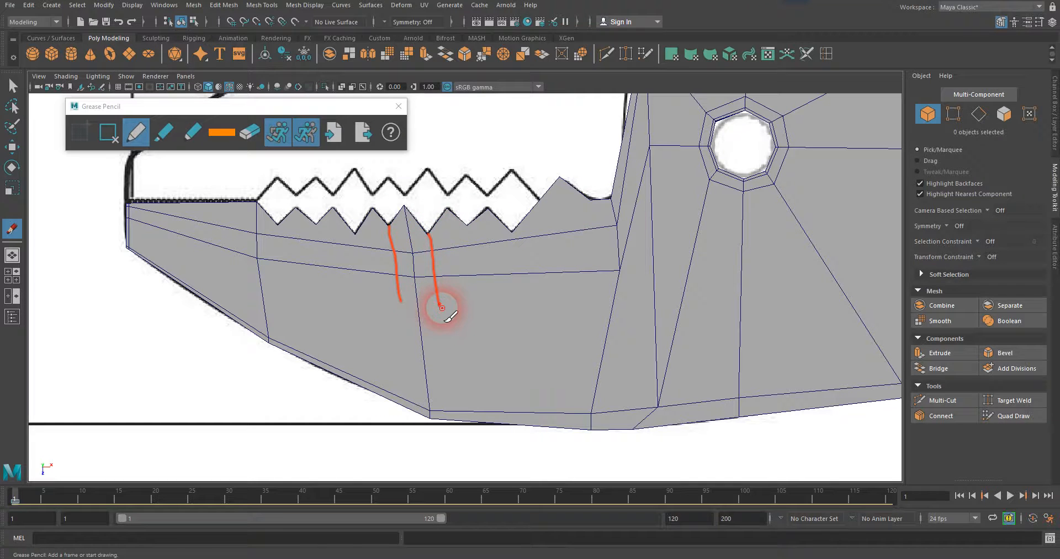
left_click_drag(439, 303, 400, 302)
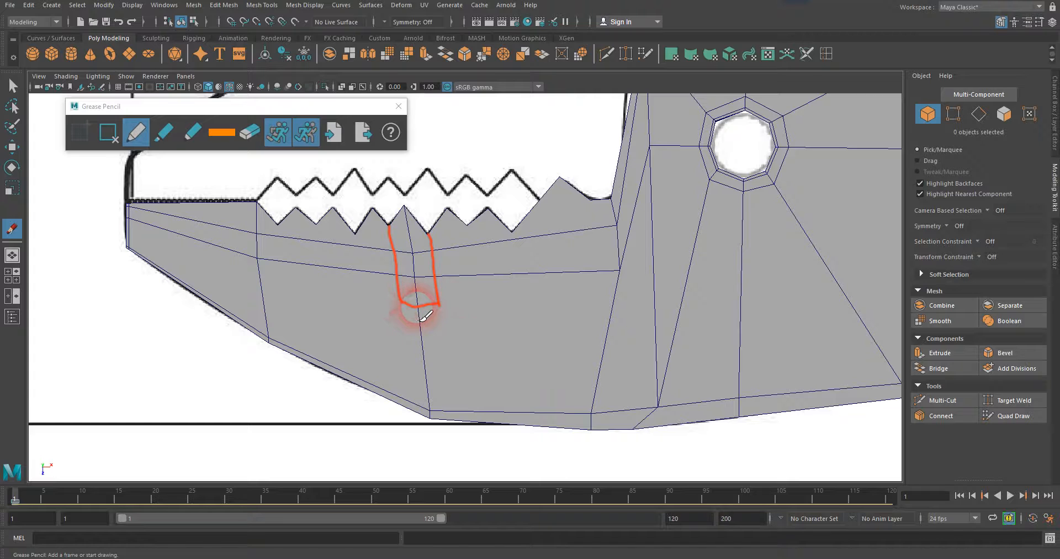
left_click_drag(437, 299, 407, 300)
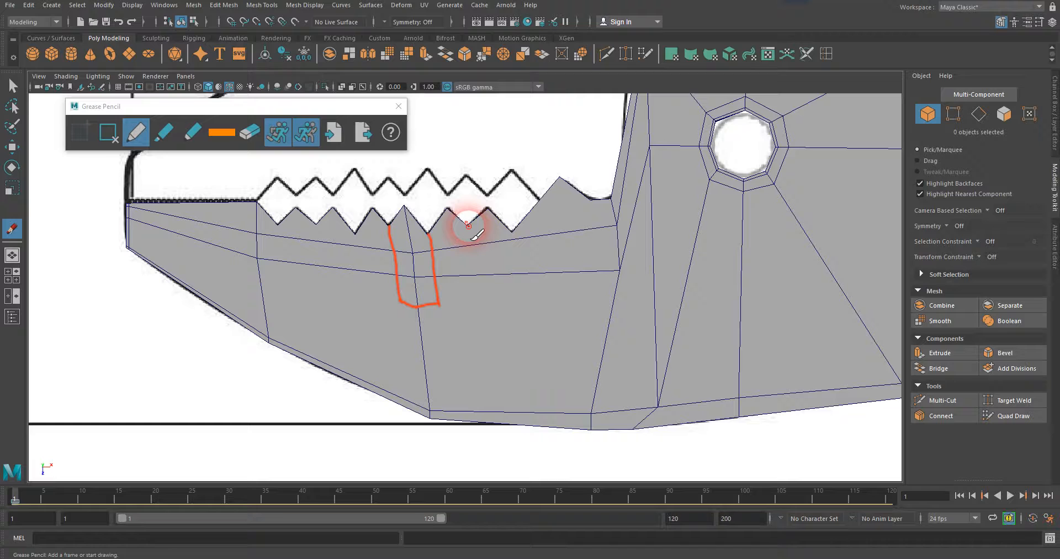
mouse_move(467, 227)
left_mouse_down()
mouse_move(477, 318)
mouse_move(421, 344)
left_mouse_up()
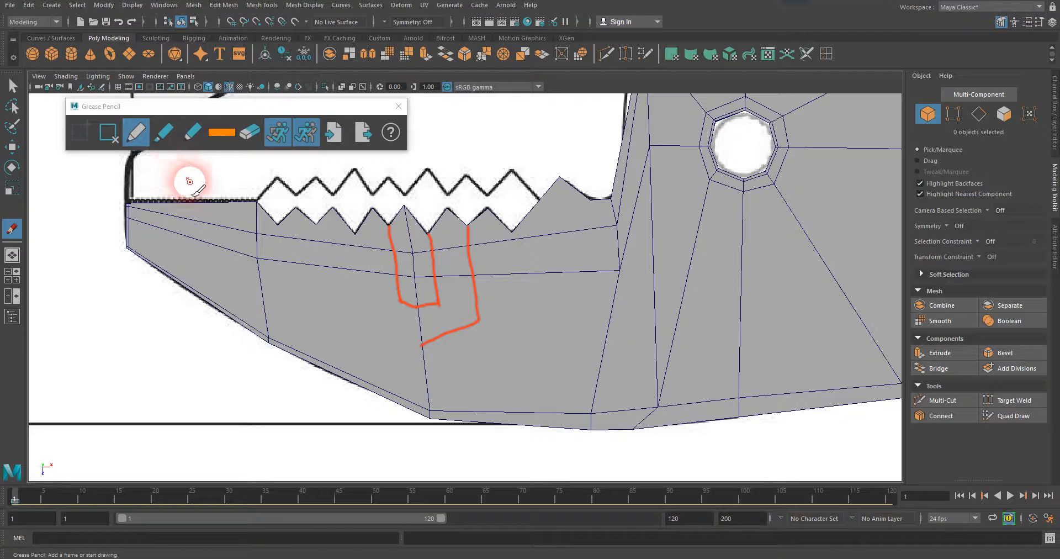
key("z")
key("ctrl+z")
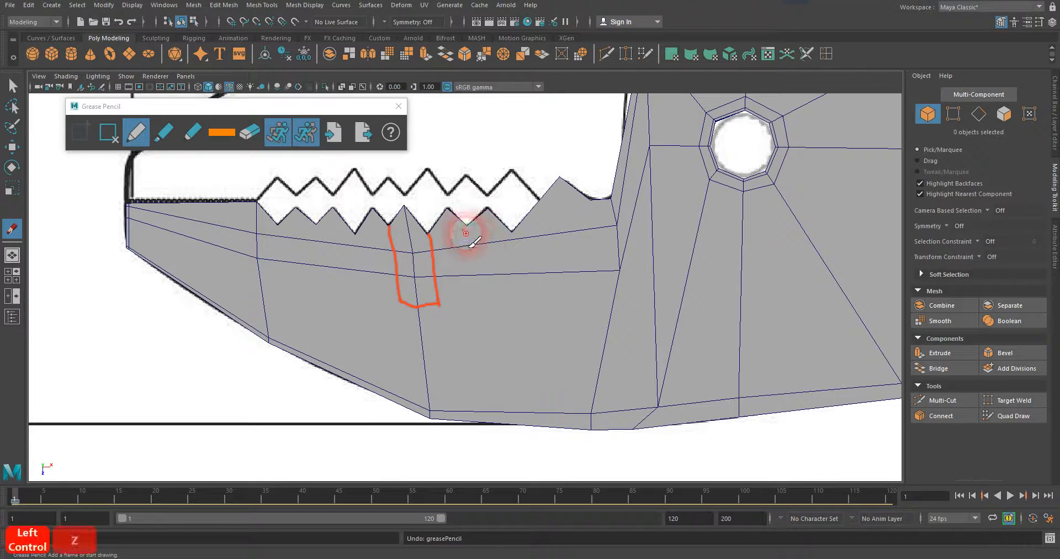
Sketch two wider V-bottomed loops from the next tooth points around the inner loop and join the loop corners with diagonal lines.
mouse_move(448, 210)
left_mouse_down()
mouse_move(464, 315)
mouse_move(424, 335)
left_mouse_up()
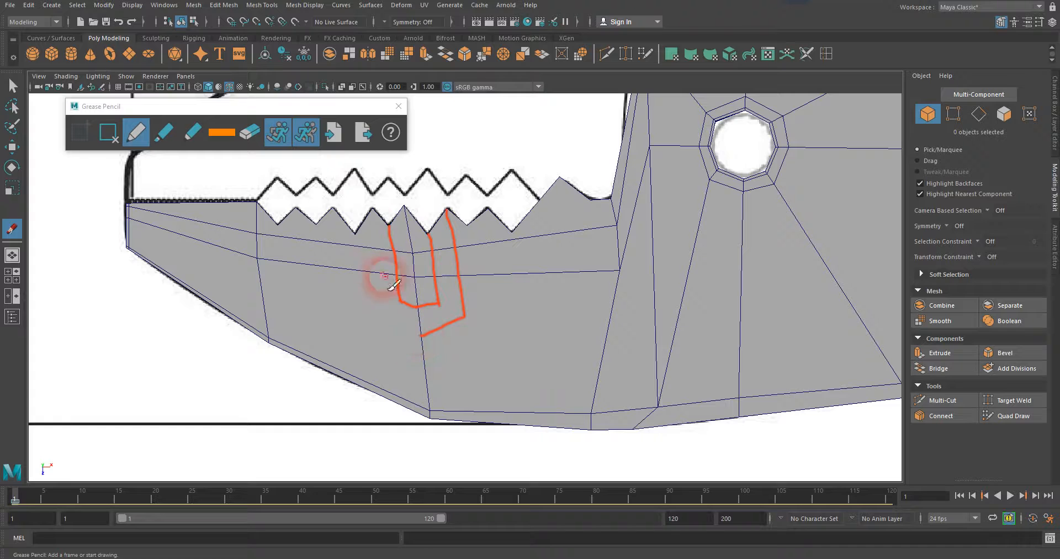
mouse_move(373, 209)
left_mouse_down()
mouse_move(376, 301)
mouse_move(414, 332)
left_mouse_up()
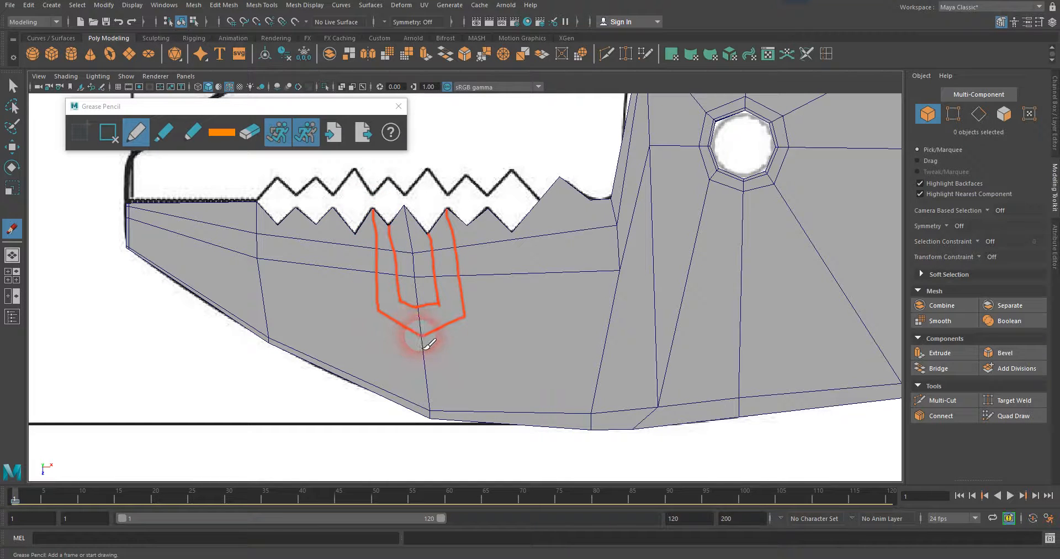
mouse_move(353, 235)
left_mouse_down()
mouse_move(372, 327)
mouse_move(420, 354)
mouse_move(481, 323)
left_mouse_up()
left_click_drag(470, 224, 487, 329)
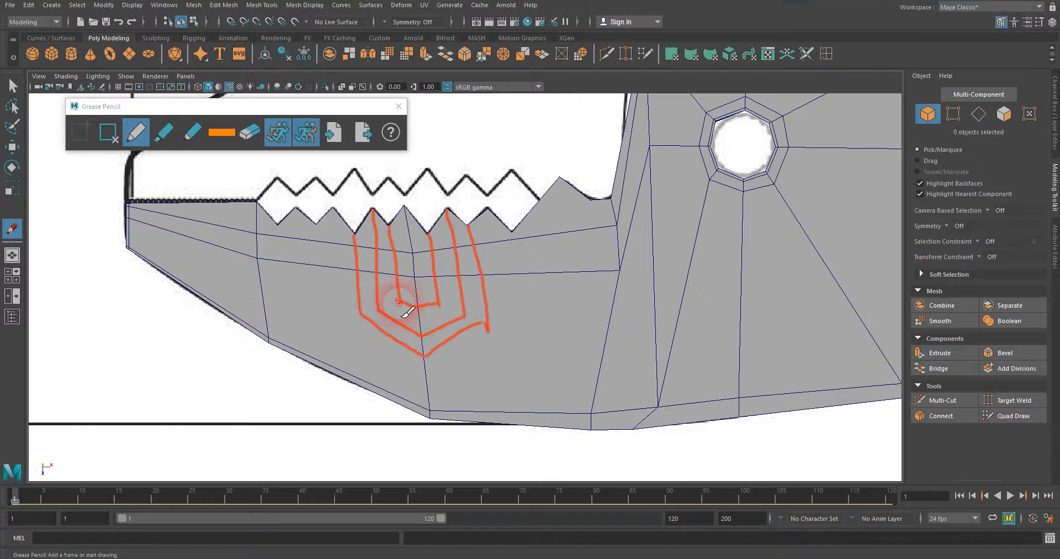
left_click_drag(399, 301, 360, 312)
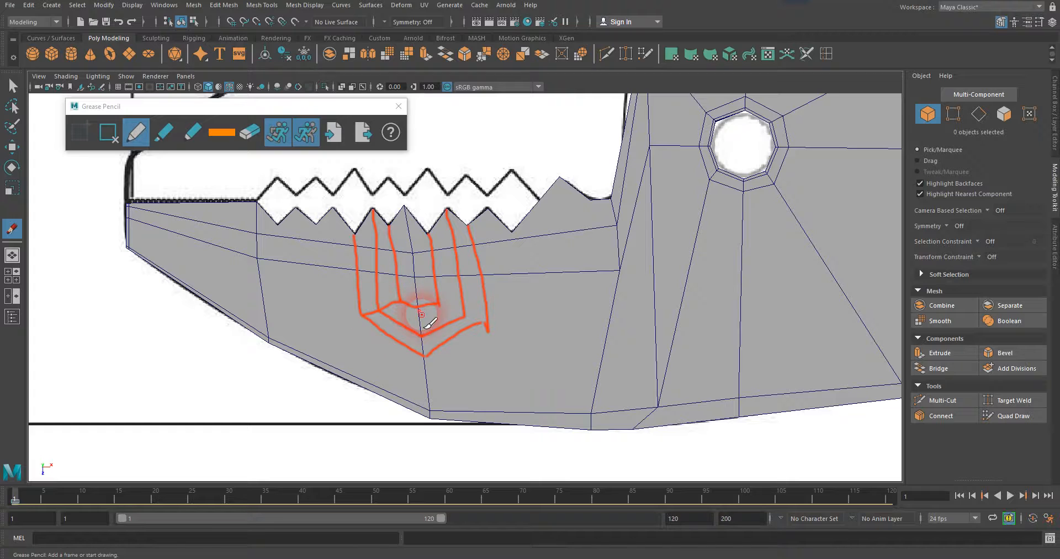
mouse_move(437, 304)
left_mouse_down()
mouse_move(485, 316)
mouse_move(475, 324)
mouse_move(483, 329)
left_mouse_up()
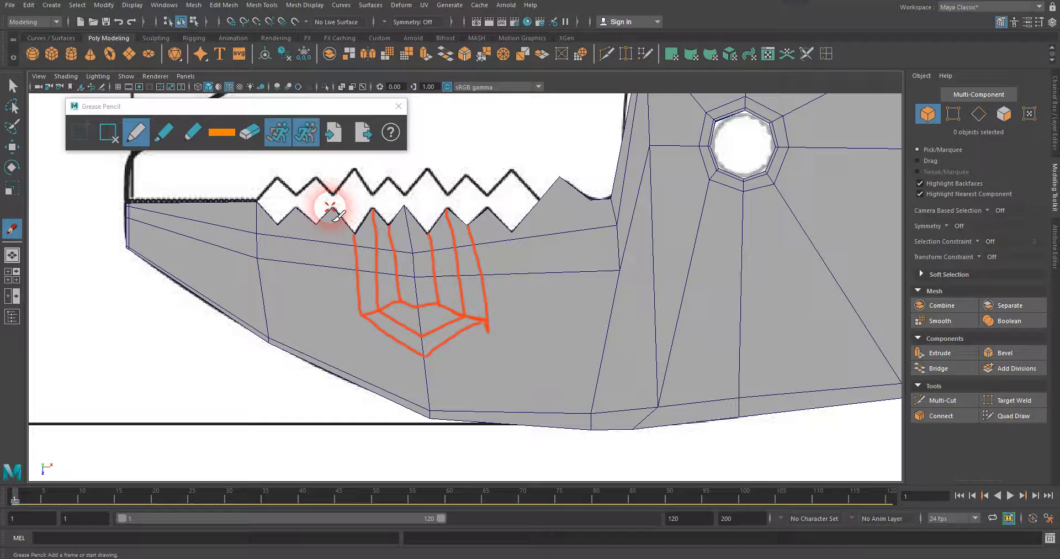
Sketch two more nested loops from the outer tooth points and a vertical line down from the next tooth peak toward the jaw tip.
left_click_drag(330, 209, 338, 324)
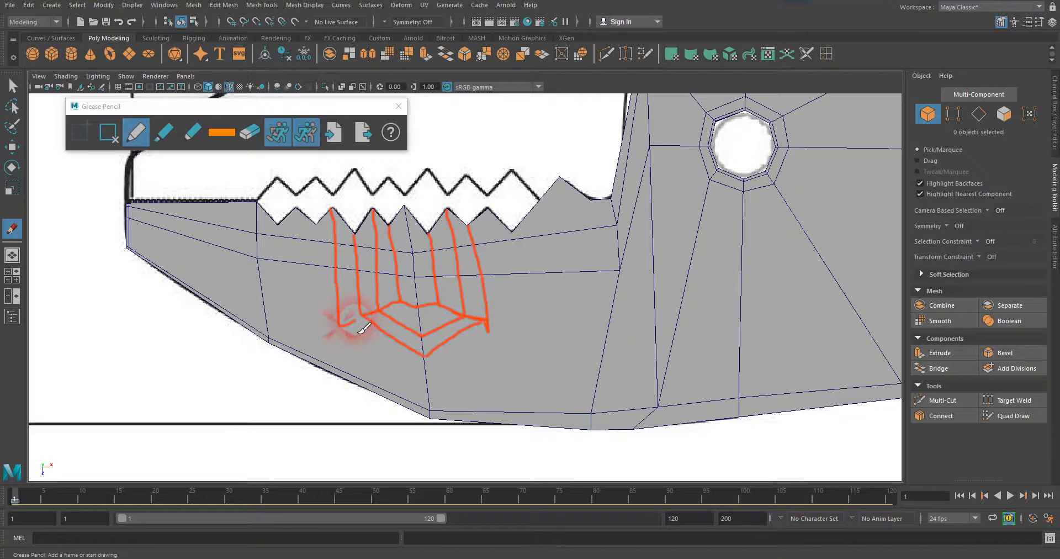
mouse_move(339, 325)
left_mouse_down()
mouse_move(423, 368)
mouse_move(504, 333)
mouse_move(487, 323)
left_mouse_up()
left_click_drag(488, 208, 506, 318)
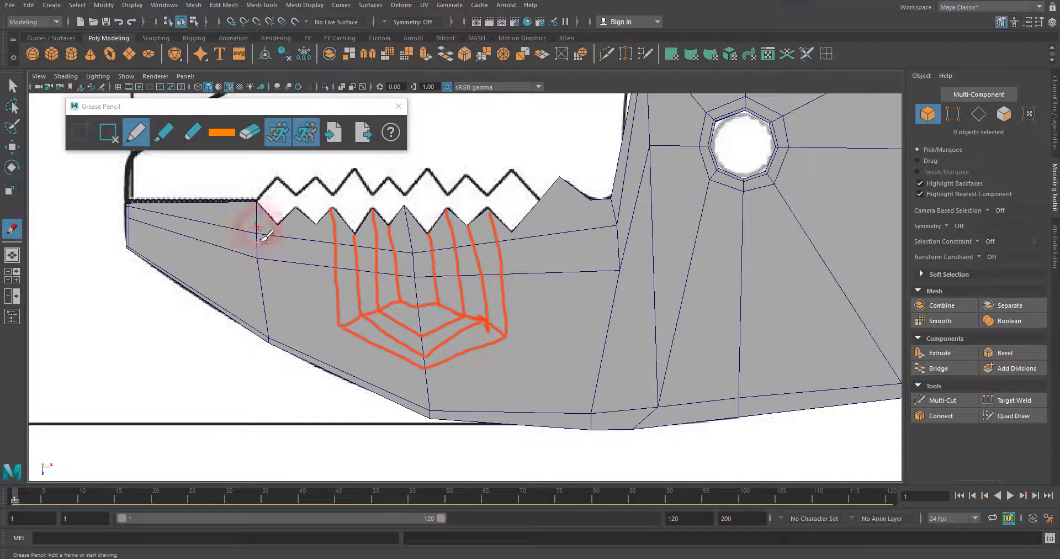
mouse_move(315, 225)
left_mouse_down()
mouse_move(318, 323)
mouse_move(339, 325)
mouse_move(391, 374)
mouse_move(431, 389)
mouse_move(473, 379)
mouse_move(523, 350)
mouse_move(504, 335)
left_mouse_up()
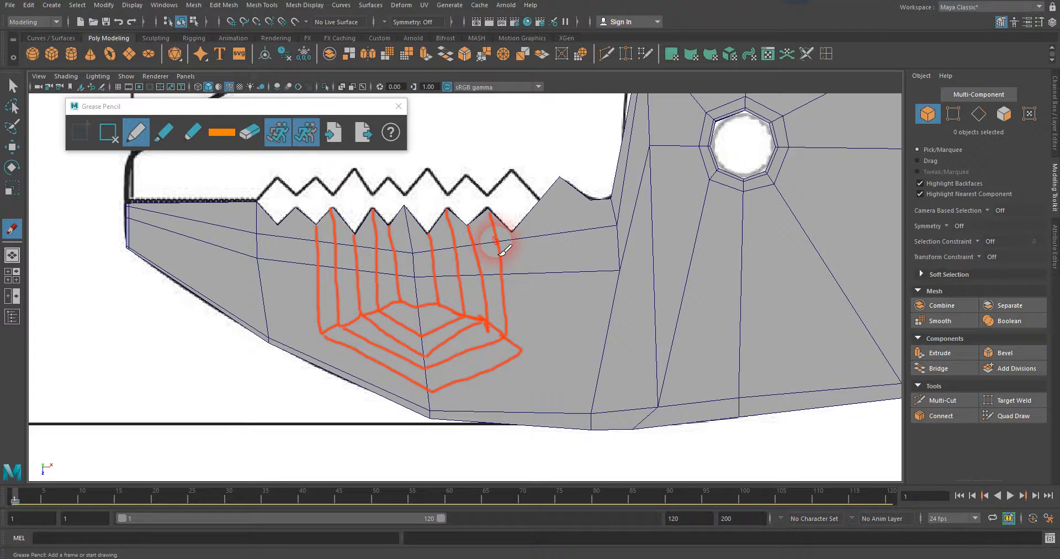
left_click_drag(513, 237, 524, 354)
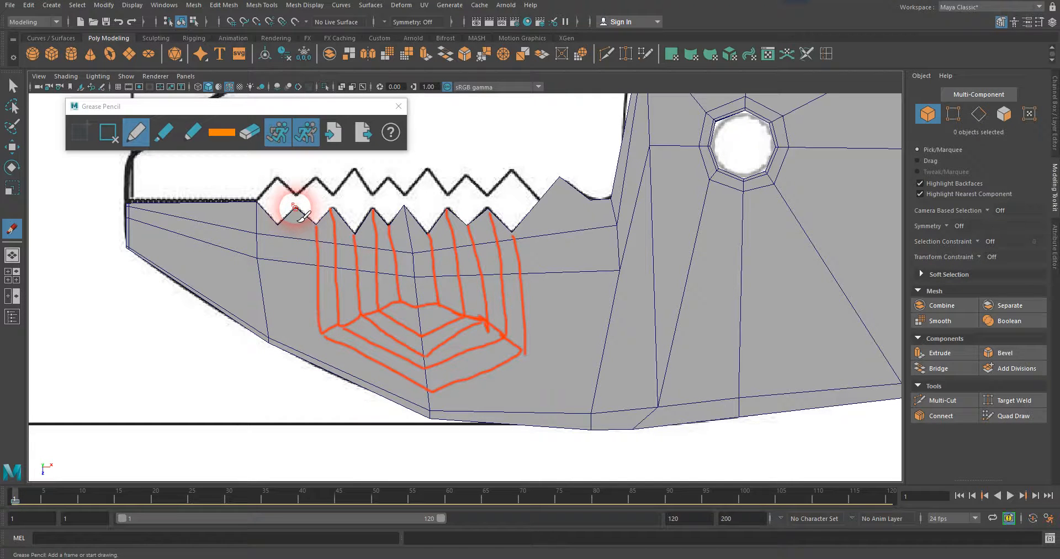
left_click_drag(296, 208, 298, 328)
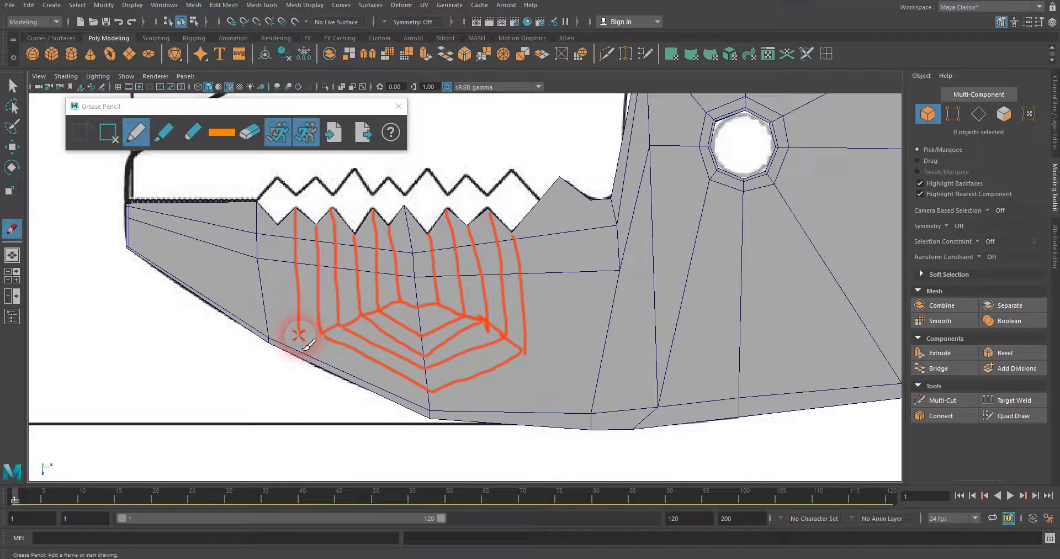
mouse_move(295, 333)
left_mouse_down()
mouse_move(430, 411)
mouse_move(533, 367)
left_mouse_up()
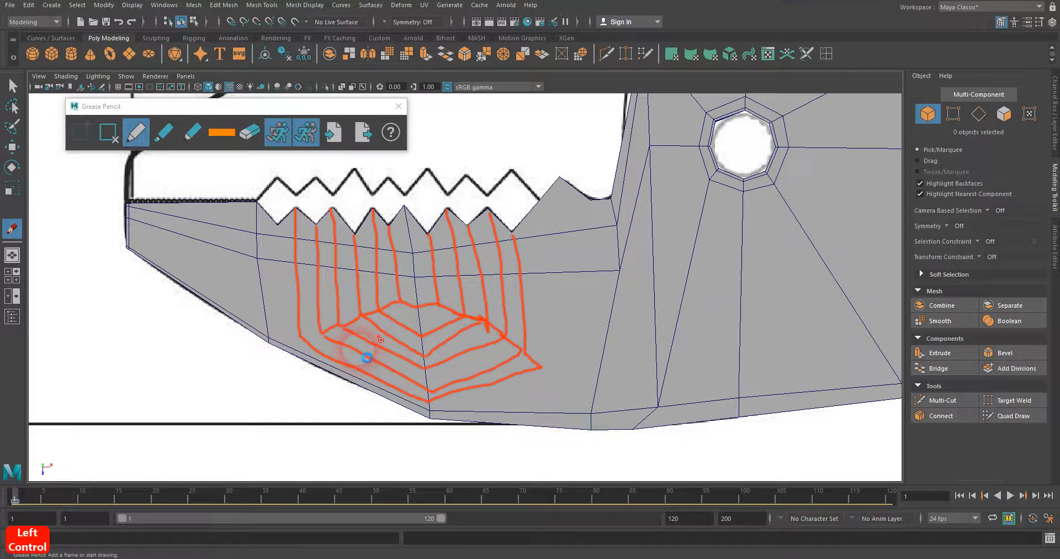
key("ctrl+z")
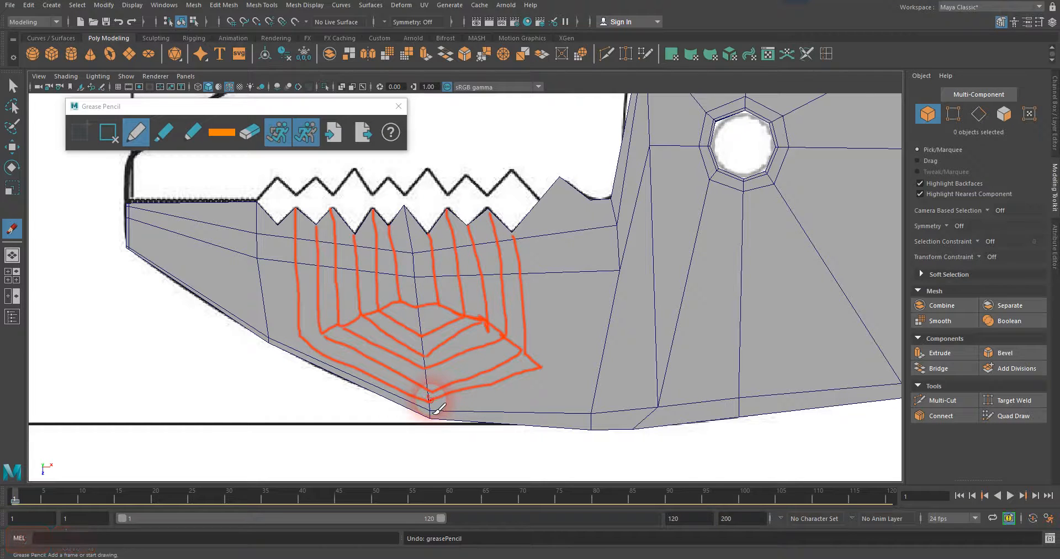
key("ctrl+z")
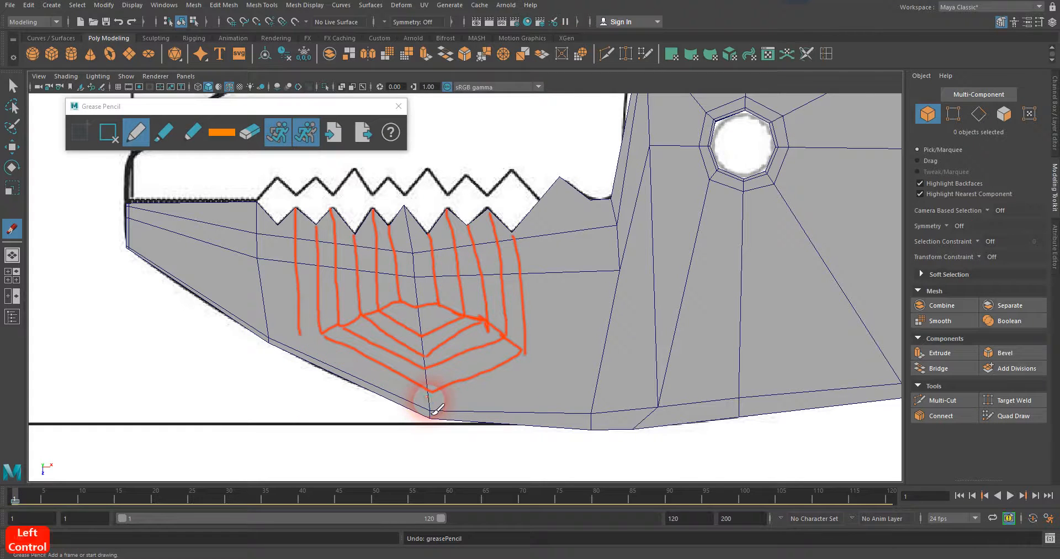
Sketch the outermost loop along the jaw's lower edge, extend its diagonal, and carry it up to the large tooth's peak.
mouse_move(298, 334)
left_mouse_down()
mouse_move(366, 383)
mouse_move(399, 388)
left_mouse_up()
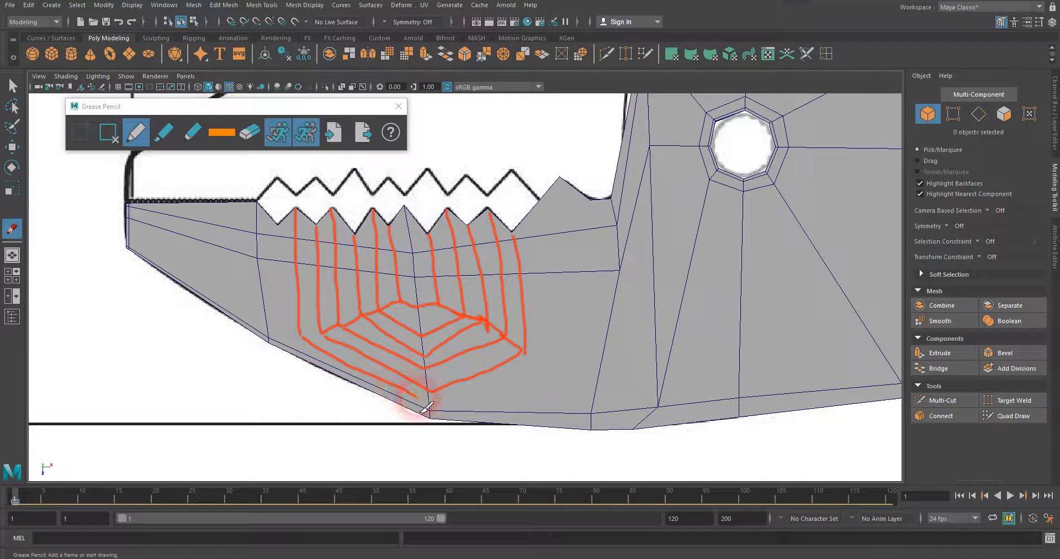
left_click_drag(435, 414, 538, 381)
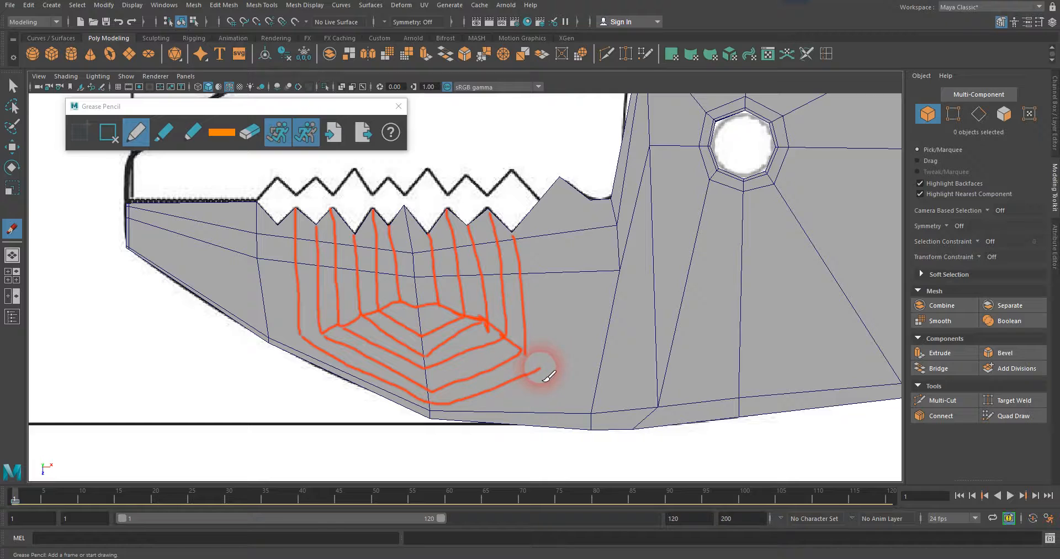
left_click_drag(521, 350, 538, 365)
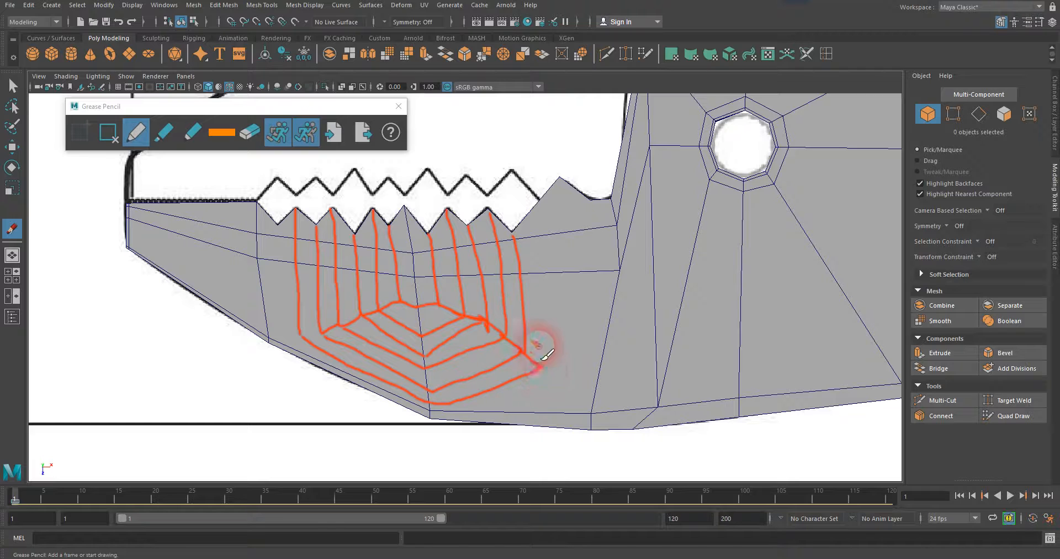
left_click_drag(560, 178, 548, 364)
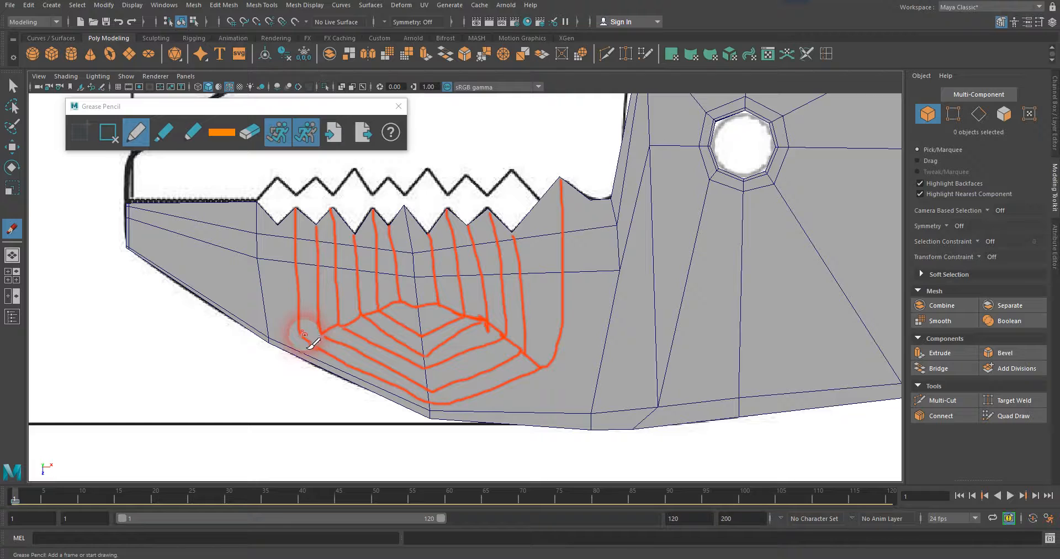
Extend both diagonals to the jaw's lower outline corners and sketch a small loop around the front end of the teeth, connected to the tip.
left_click_drag(318, 332, 269, 340)
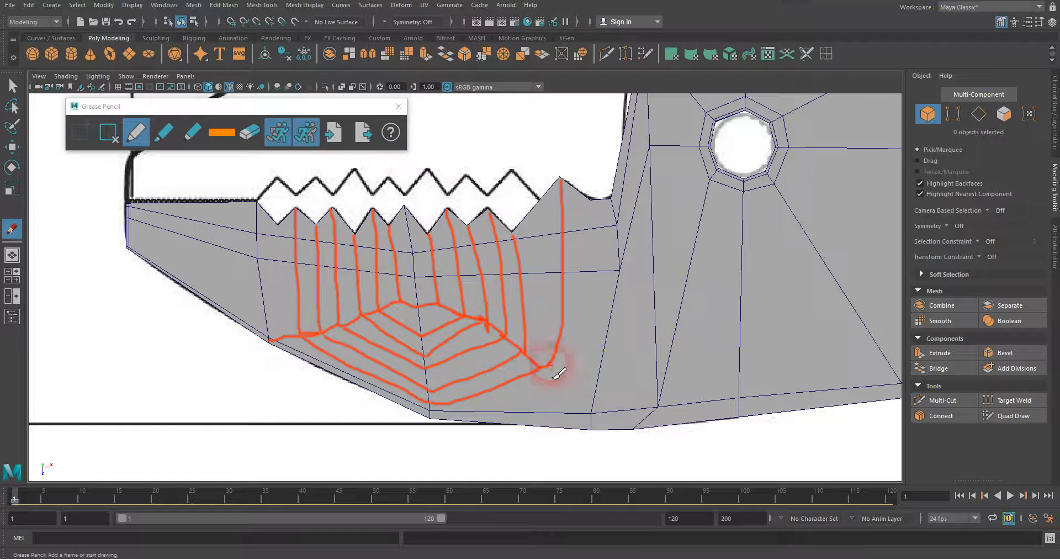
left_click_drag(521, 352, 597, 415)
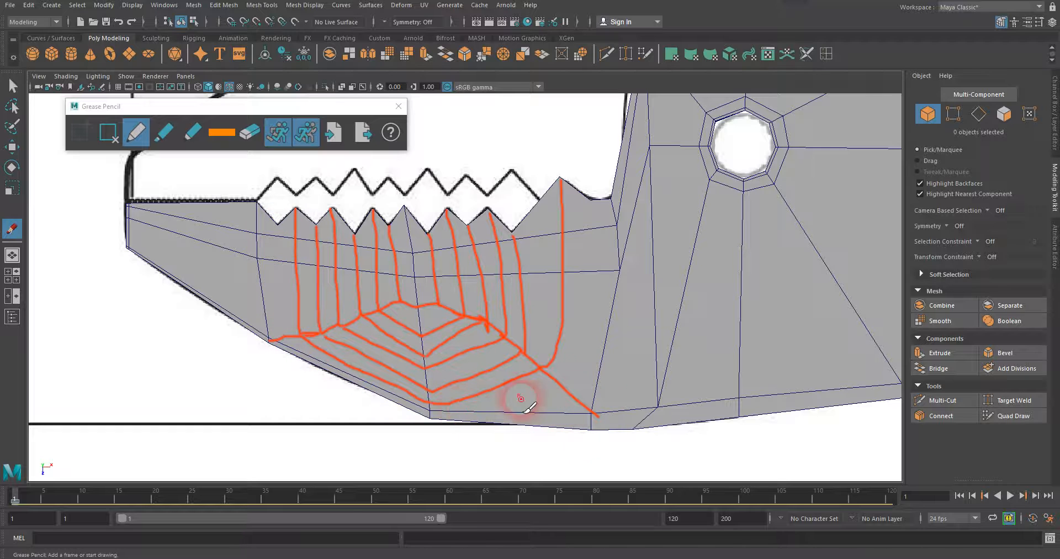
mouse_move(276, 224)
left_mouse_down()
mouse_move(280, 281)
mouse_move(232, 276)
mouse_move(230, 224)
mouse_move(215, 199)
left_mouse_up()
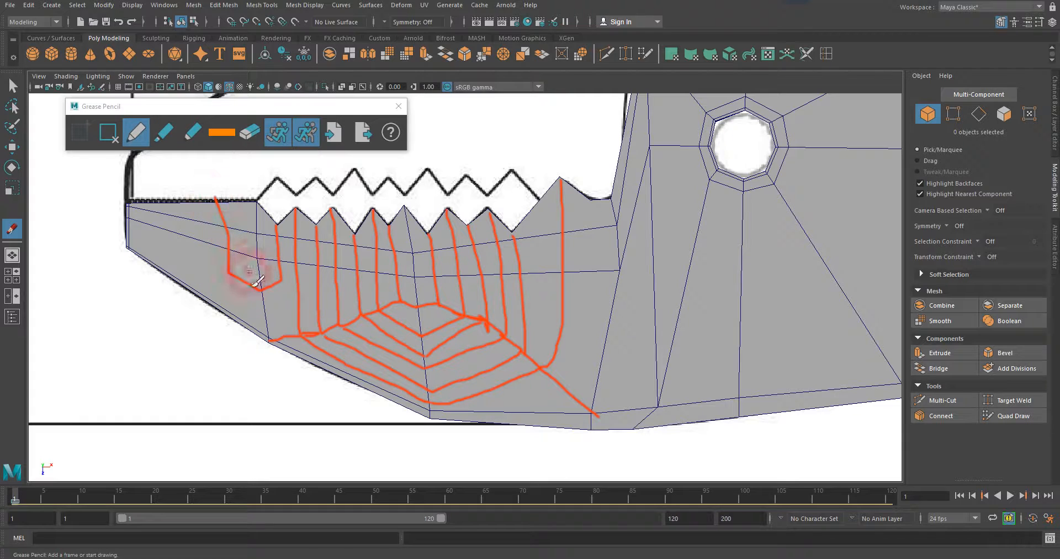
left_click_drag(234, 273, 127, 246)
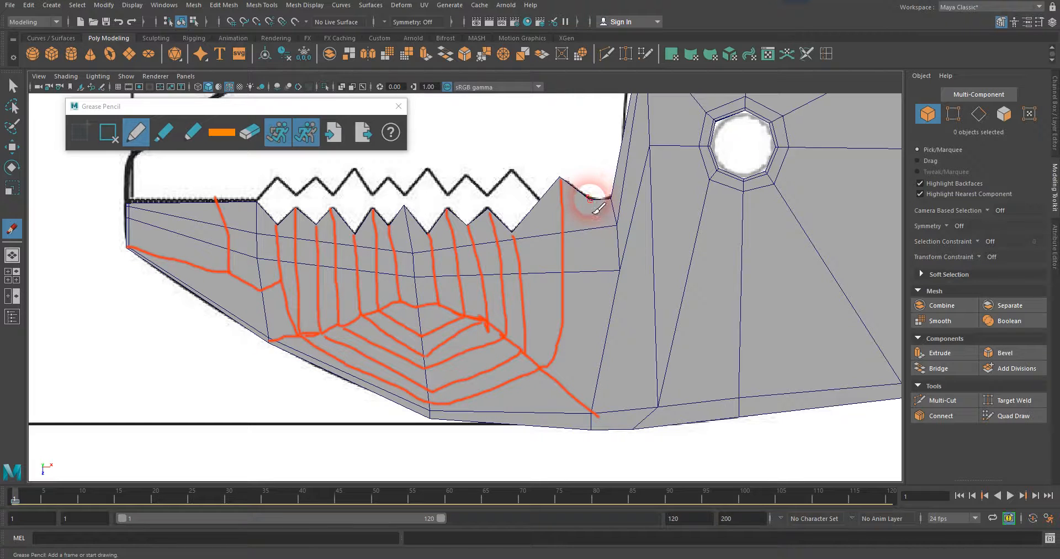
Sketch a line down from the notch behind the large tooth, link it to the outermost loop and continue it toward the pivot area.
mouse_move(590, 200)
left_mouse_down()
mouse_move(593, 304)
mouse_move(612, 323)
left_mouse_up()
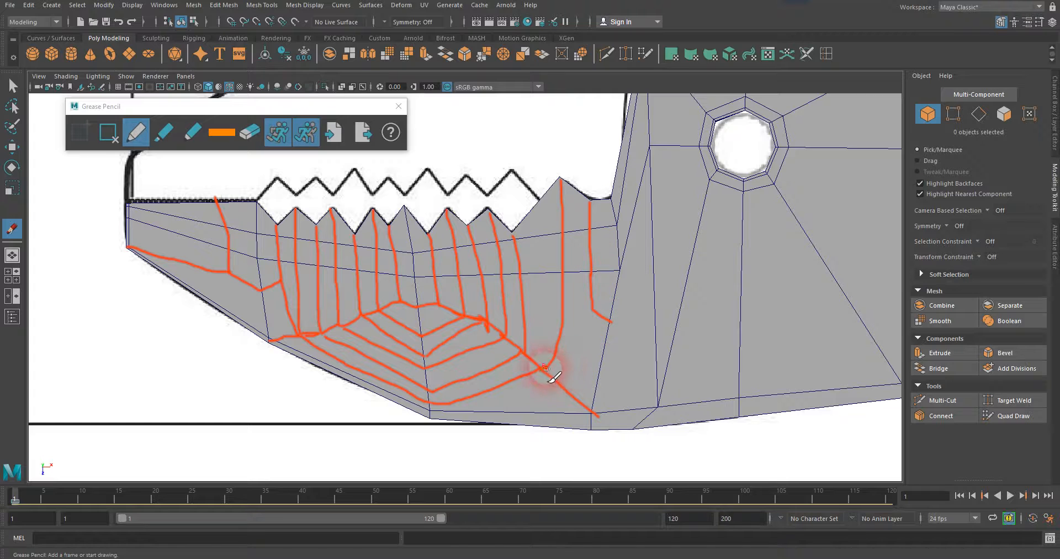
left_click_drag(552, 364, 590, 304)
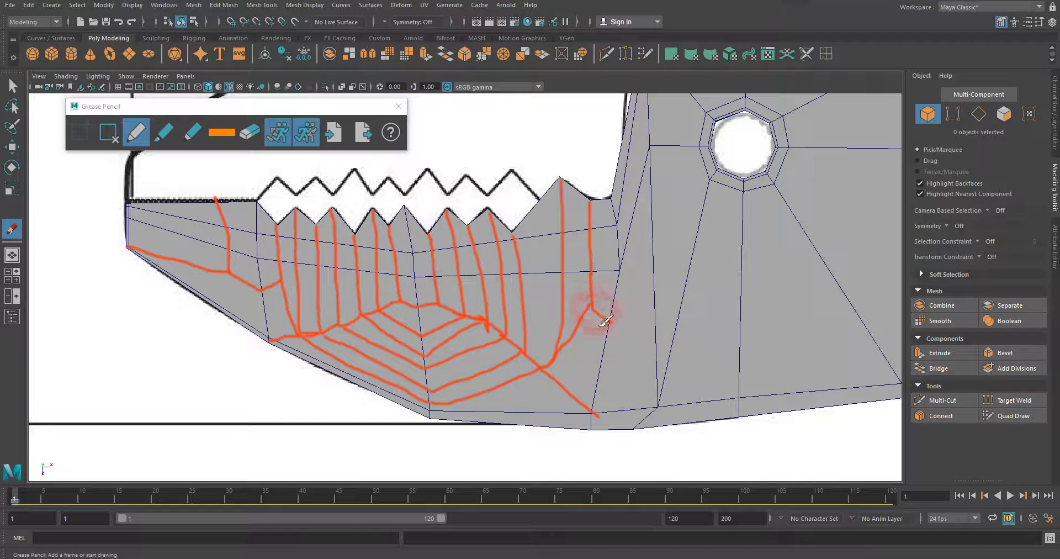
left_click_drag(613, 323, 637, 321)
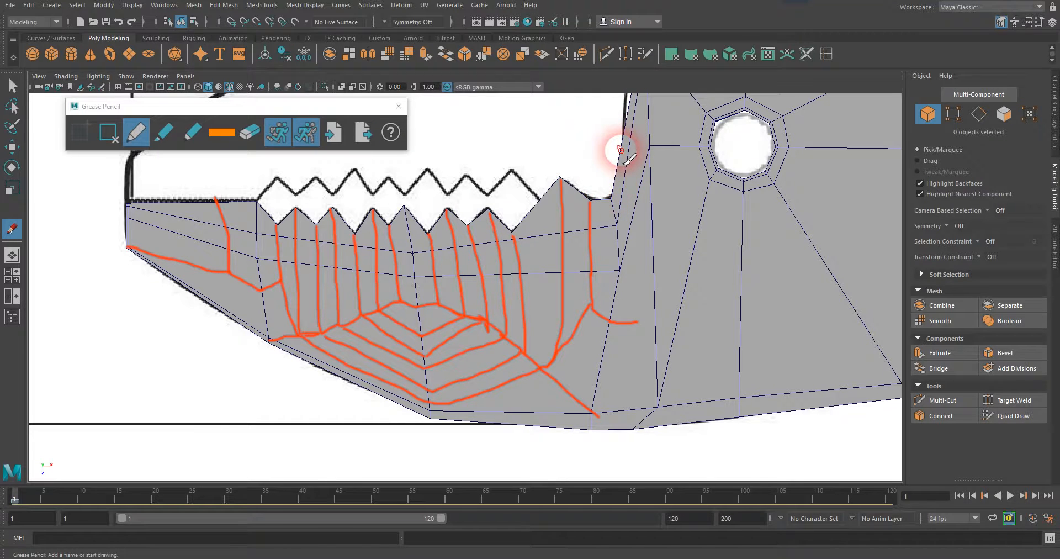
Sketch a line from the jaw's rear throat edge down through the last connector to the lower outline corner, then leave Grease Pencil.
mouse_move(620, 150)
left_mouse_down()
mouse_move(640, 193)
mouse_move(635, 324)
mouse_move(656, 393)
left_mouse_up()
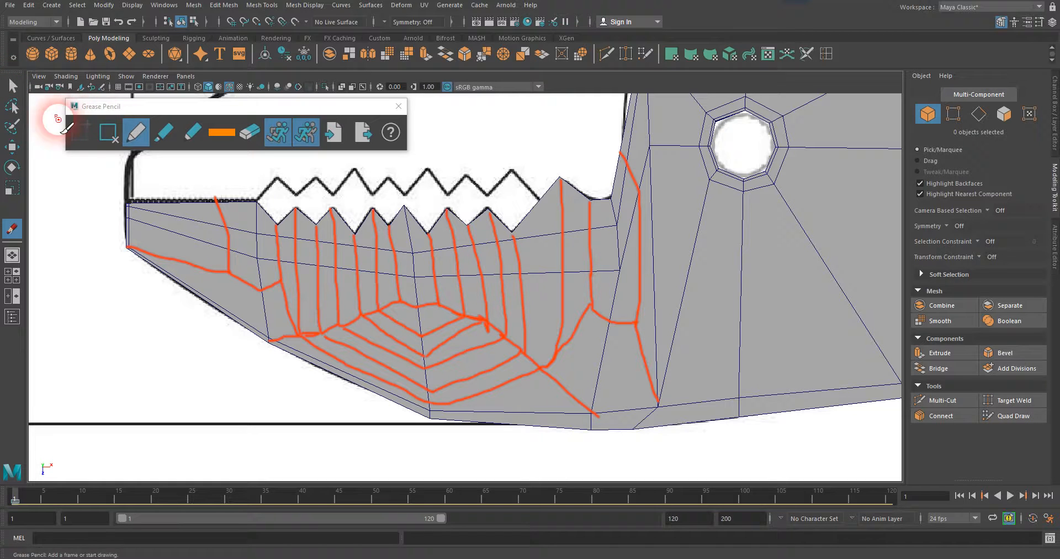
left_click(14, 88)
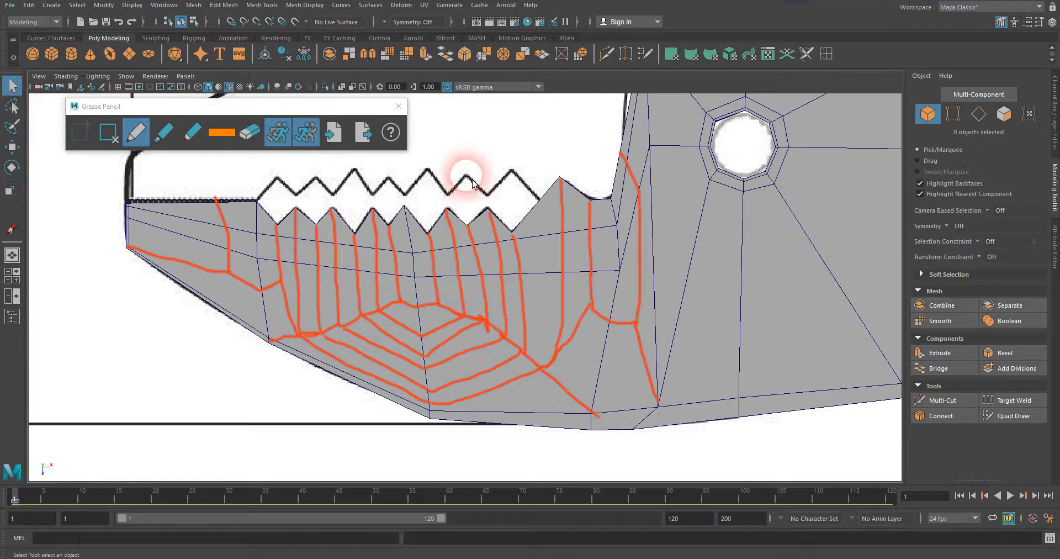
Examine the sketched edge flow across the whole jaw and up to the pivot hole from several zoom distances.
left_click_drag(528, 205, 503, 201, "alt")
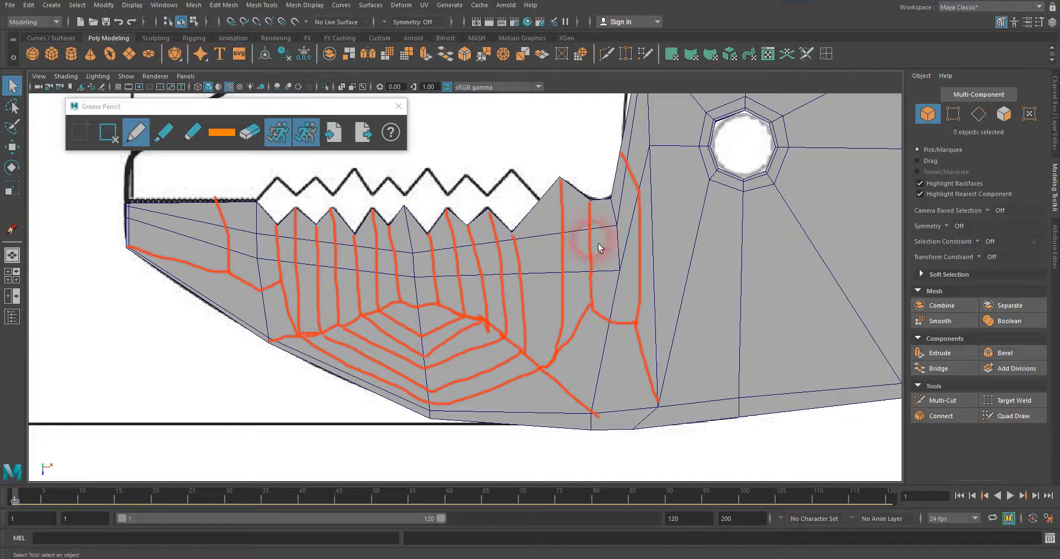
scroll(597, 238, "down", 4)
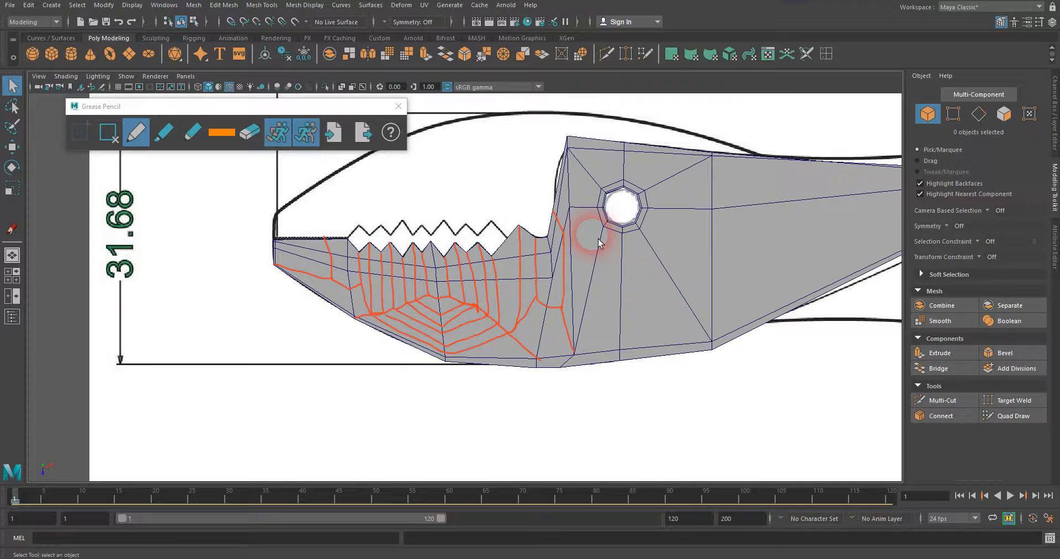
scroll(598, 239, "up", 2)
scroll(598, 238, "up", 1)
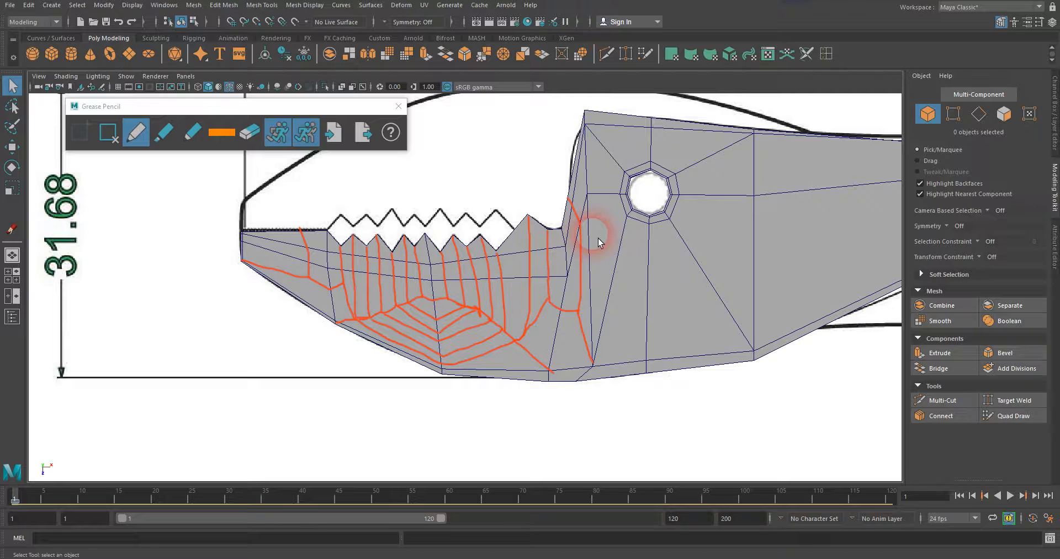
scroll(598, 237, "up", 1)
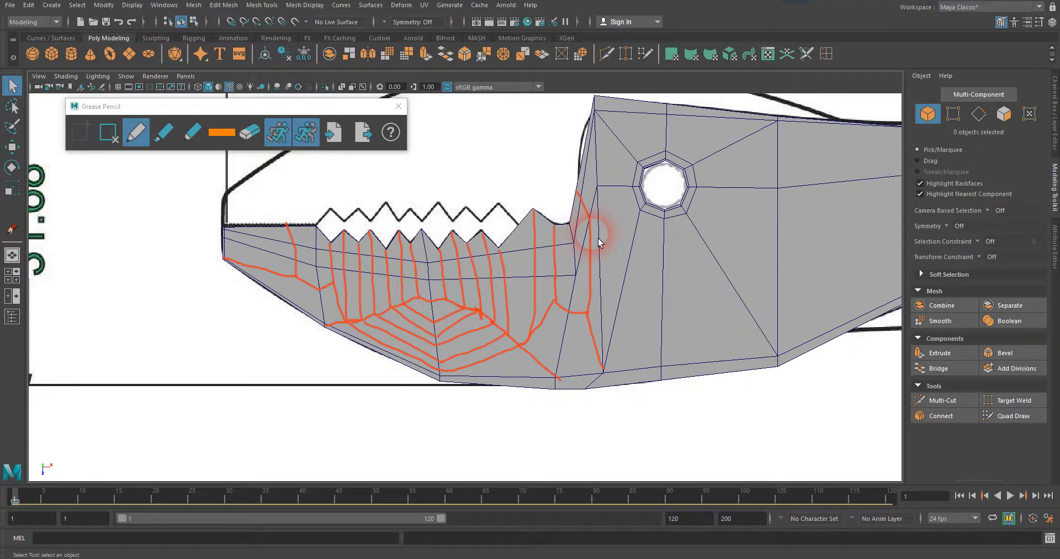
scroll(598, 237, "up", 1)
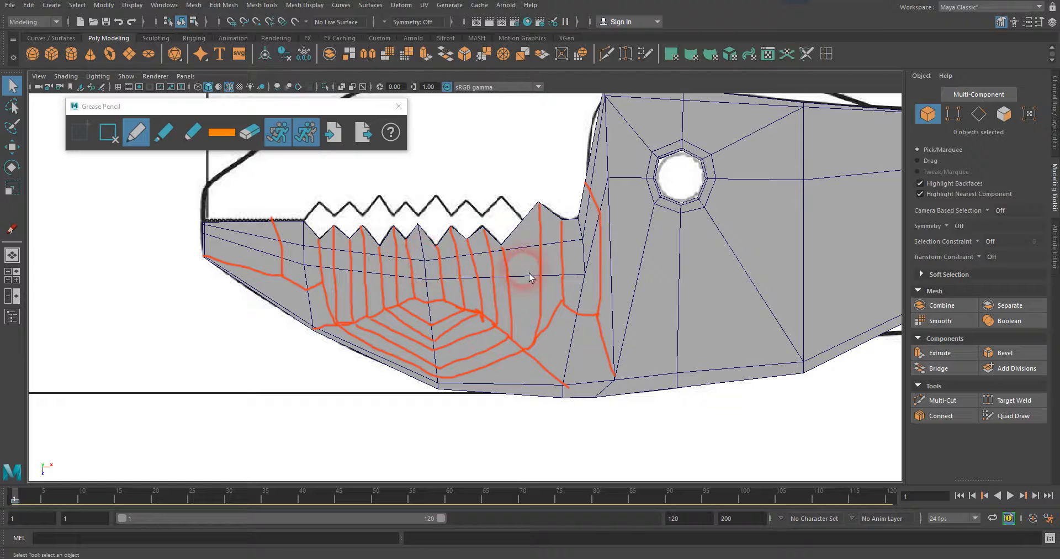
scroll(502, 273, "down", 3)
scroll(506, 271, "up", 2)
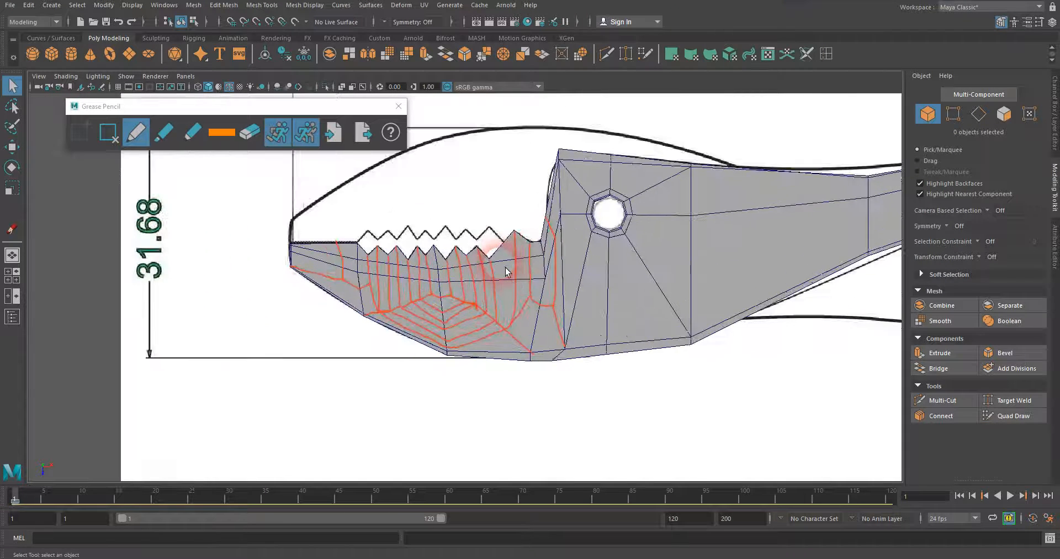
scroll(507, 270, "up", 2)
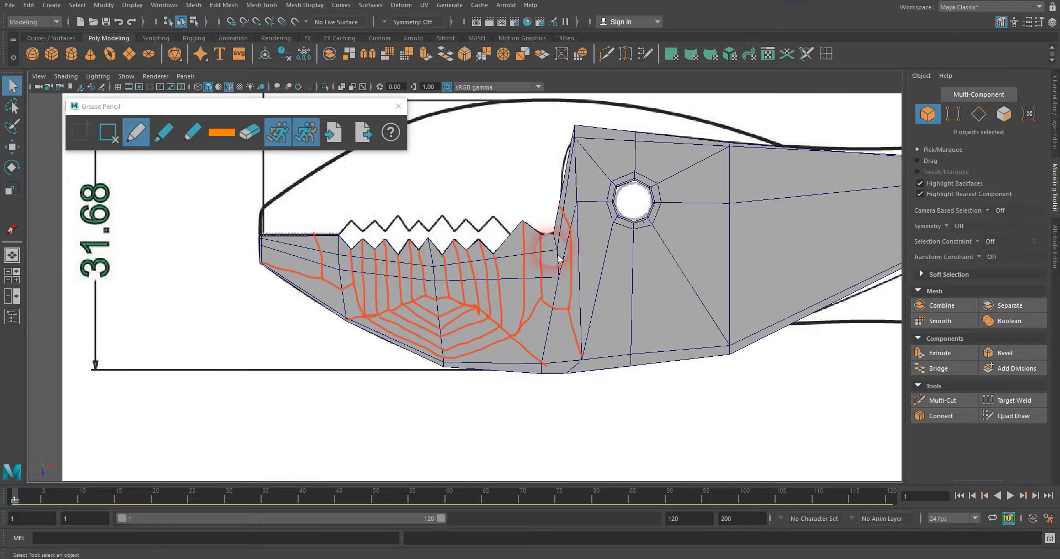
scroll(479, 295, "up", 2)
scroll(479, 294, "up", 1)
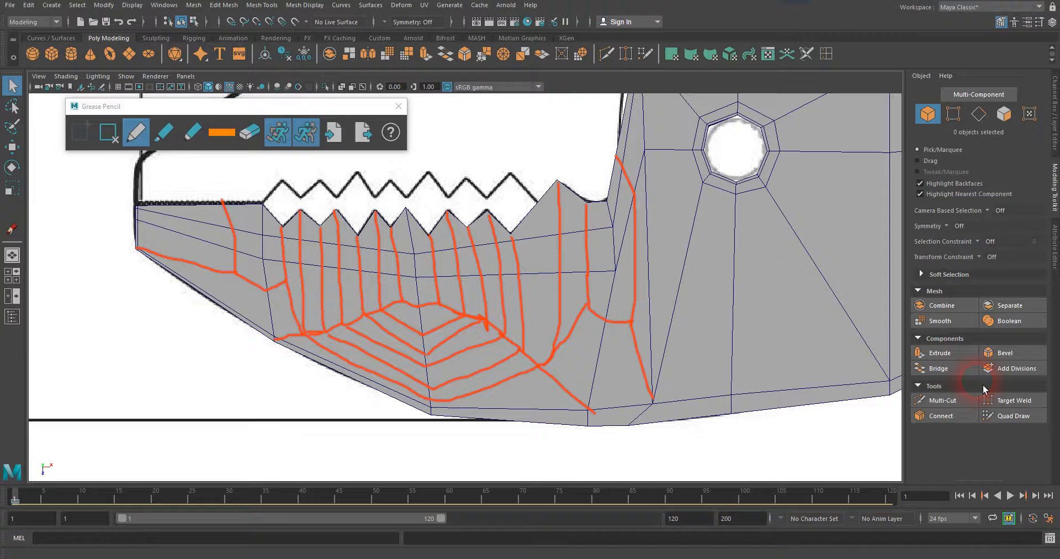
Multi-Cut an edge from the jaw's central vertical edge, at the innermost sketched loop, to the lower outline corner on the pivot side.
left_click(959, 406)
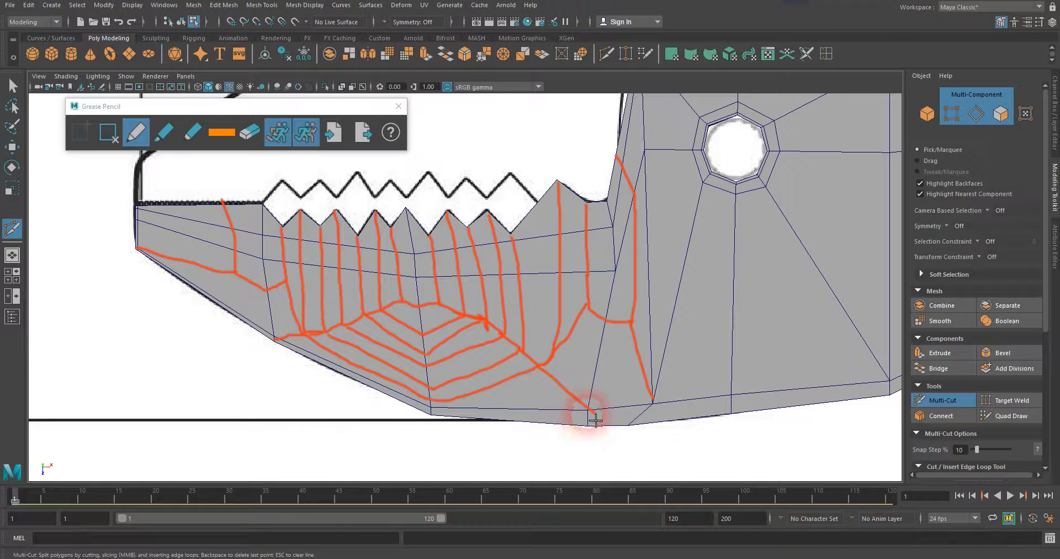
key("ctrl+z")
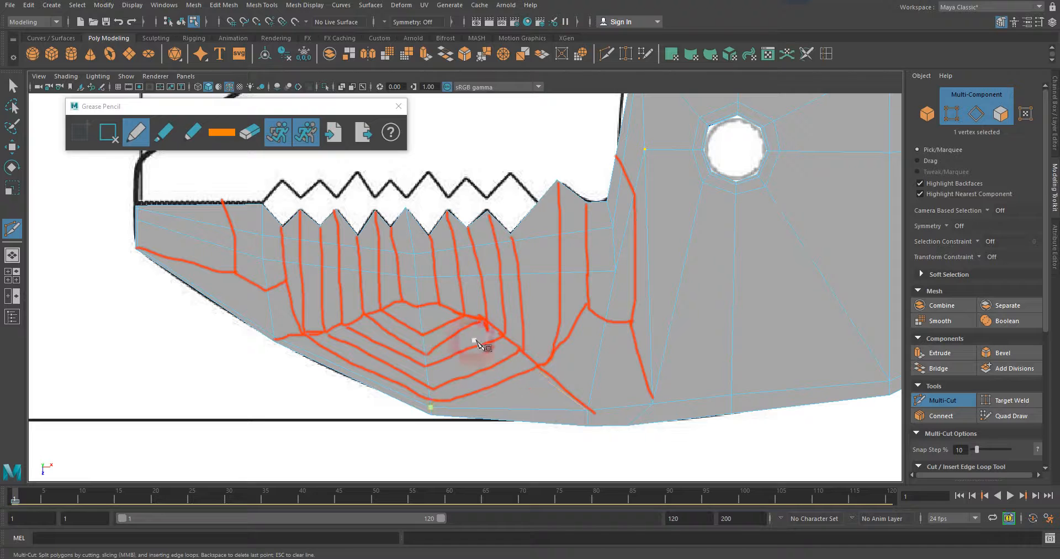
key("ctrl+z")
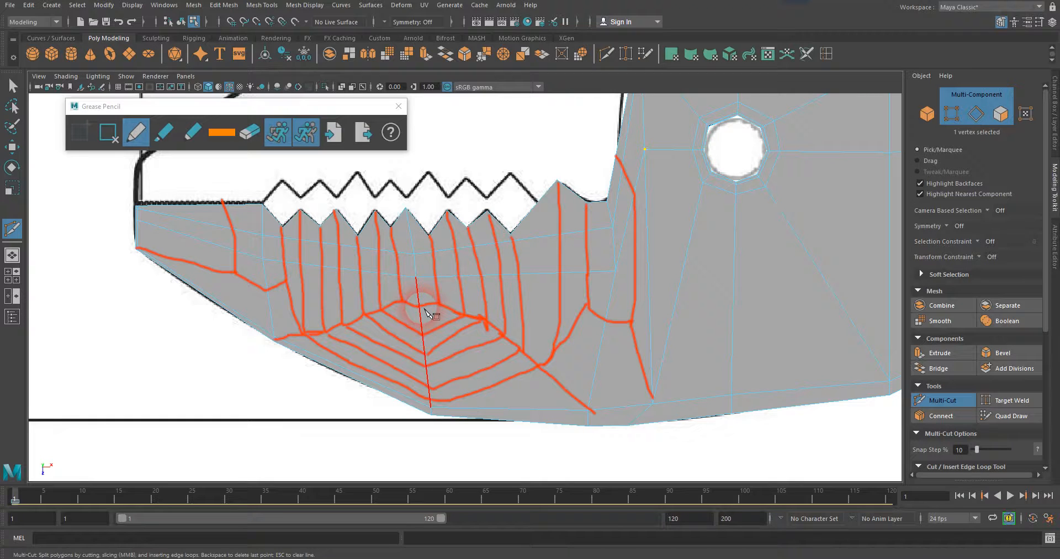
left_click(423, 309)
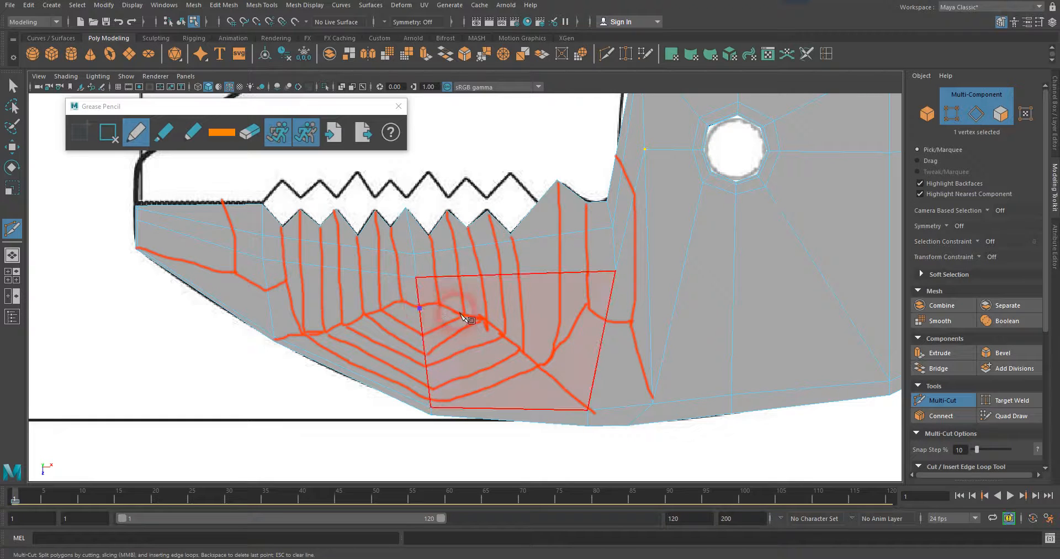
left_click(588, 410)
key("Return")
left_click(590, 411)
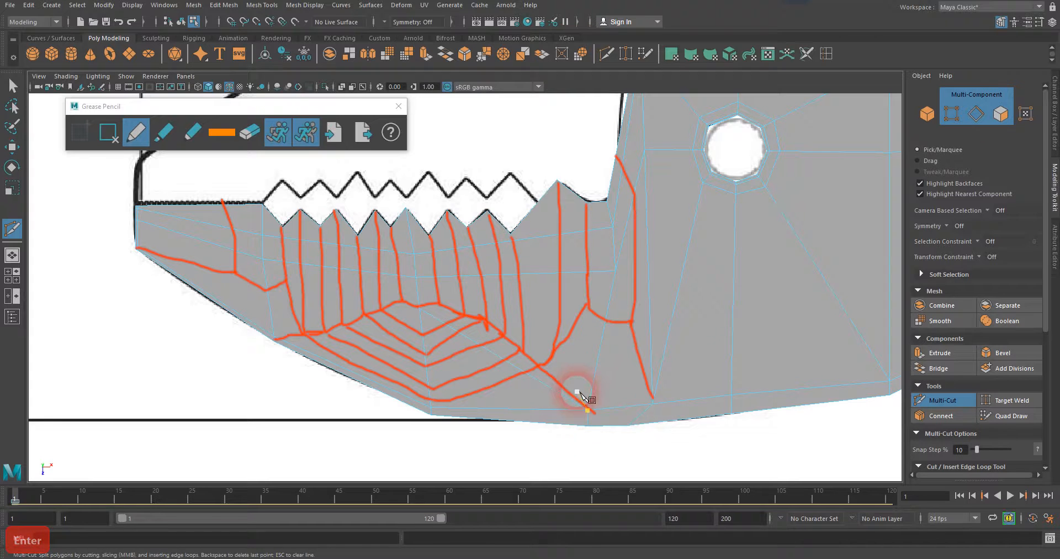
key("Escape")
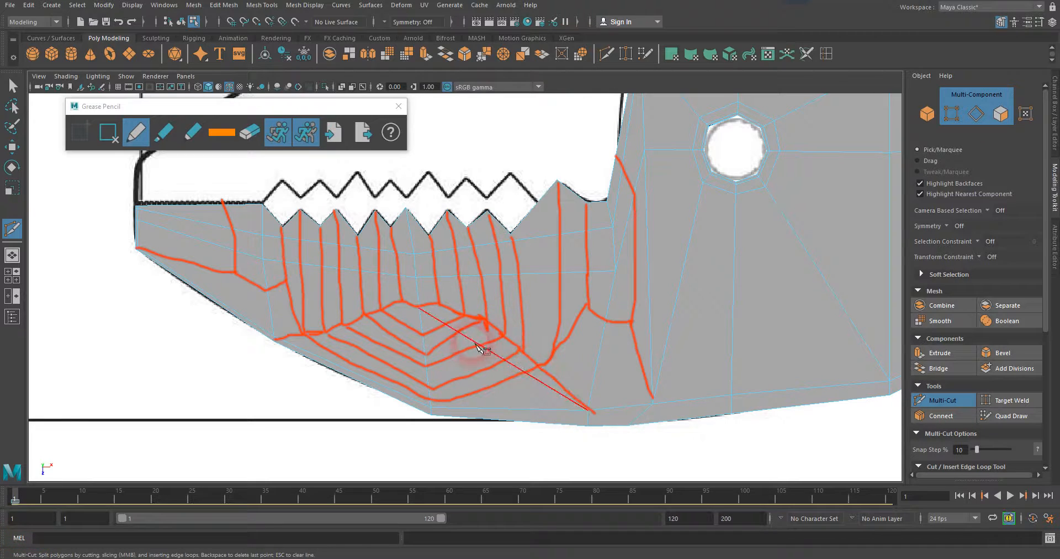
Cut a second diagonal edge from the same central vertex to the lower outline corner on the jaw tip side.
left_click(420, 308)
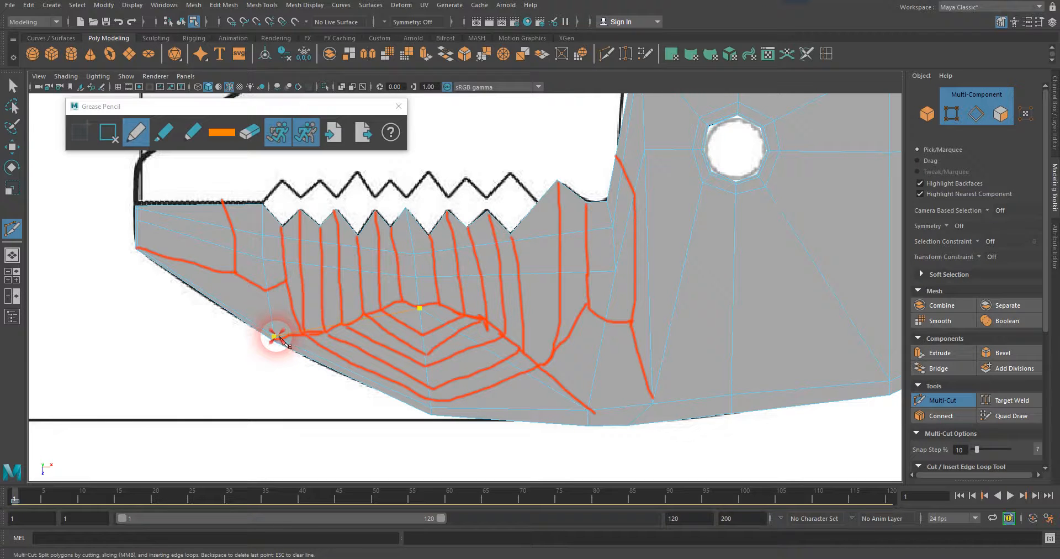
key("Return")
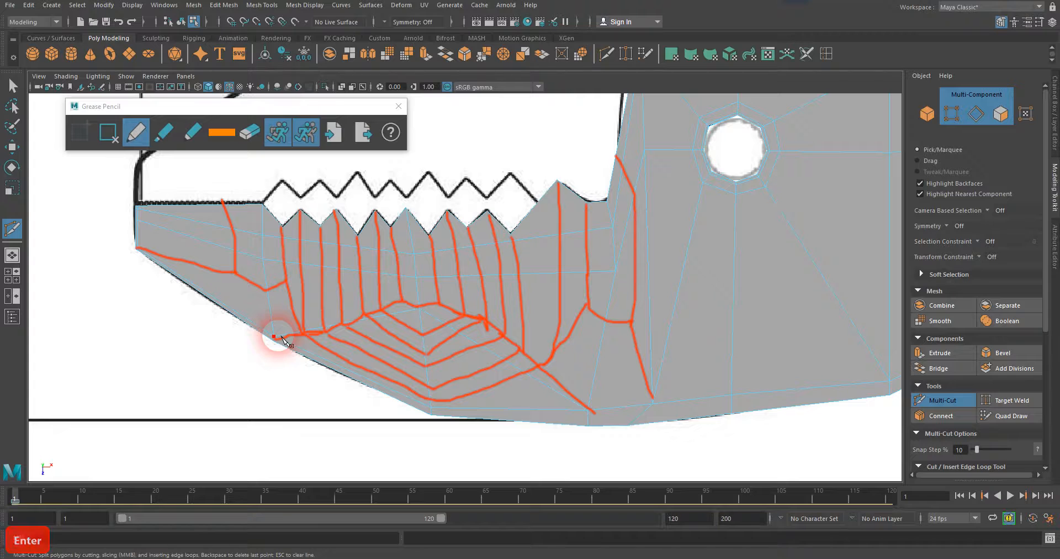
left_click(420, 308)
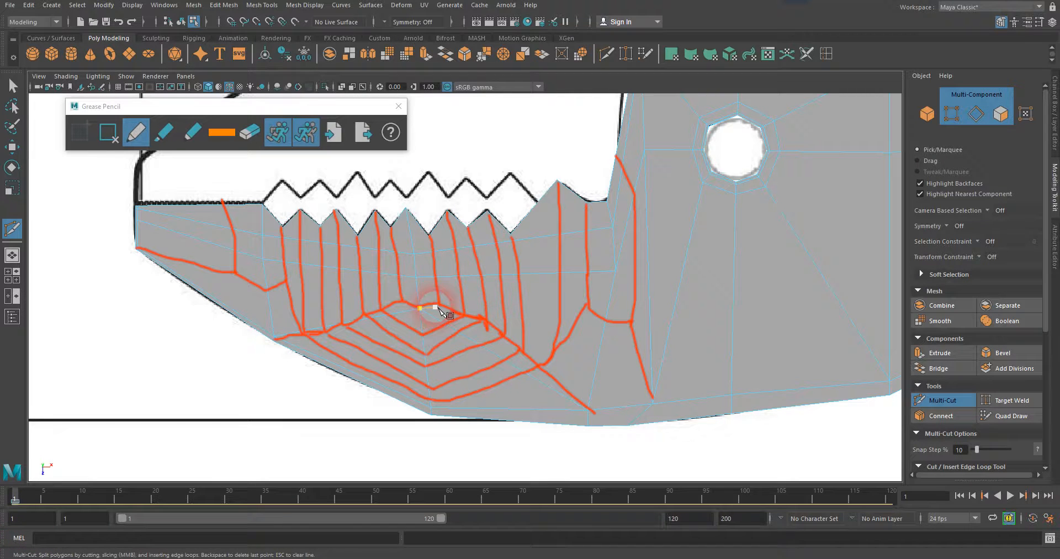
key("Escape")
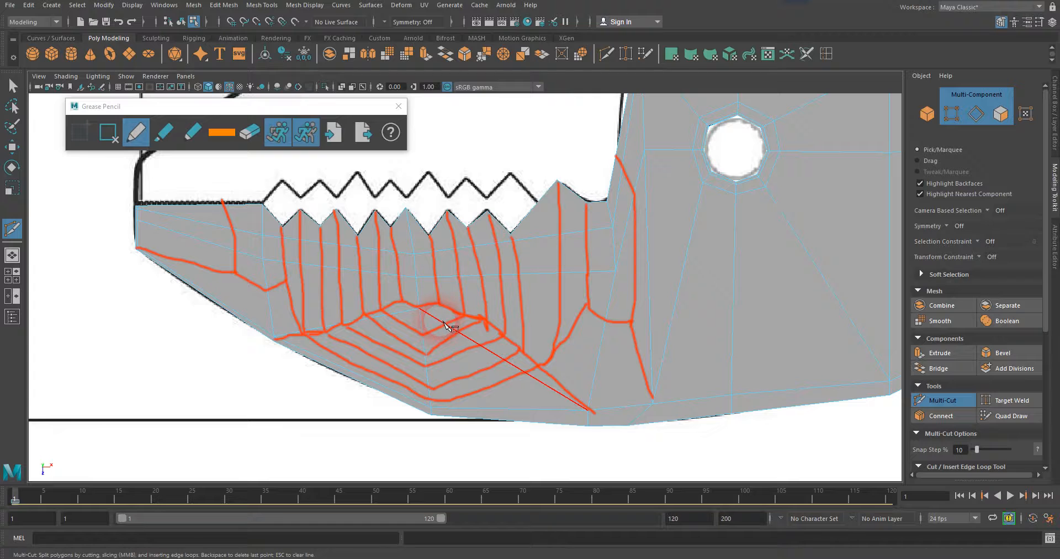
Cut an edge from the pivot-side diagonal up the sketched line to the tooth notch just behind the central edge.
left_click(440, 321)
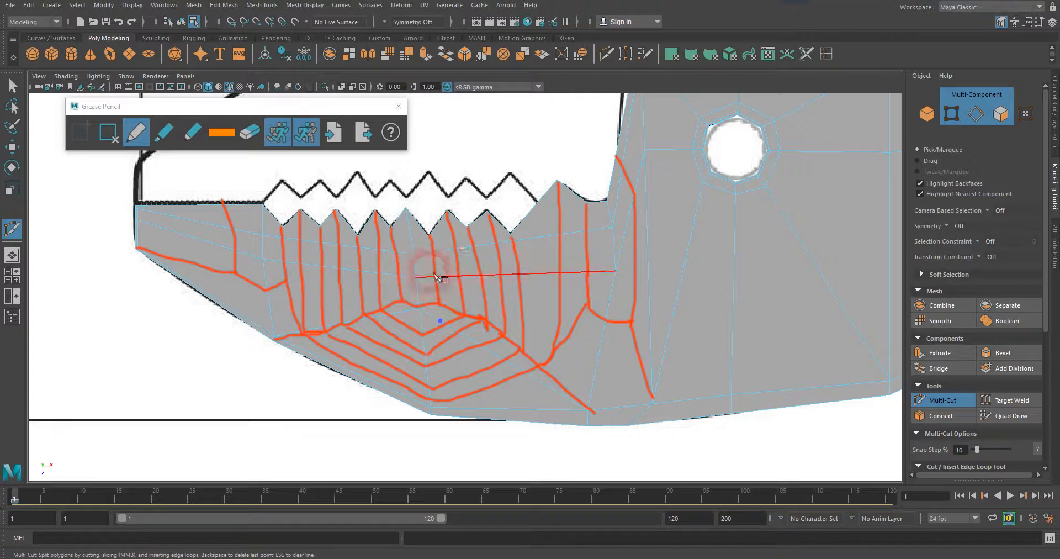
left_click(430, 238)
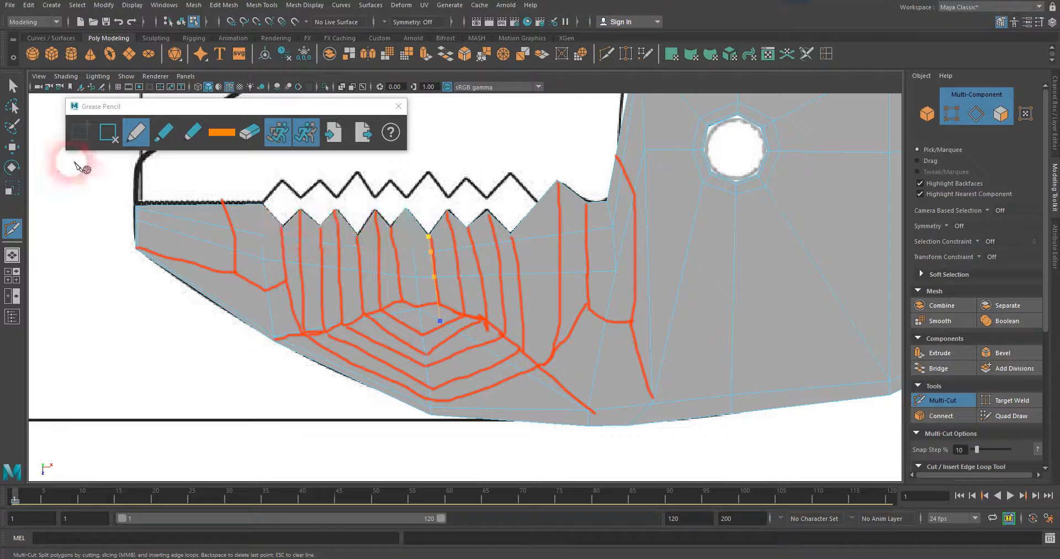
key("Return")
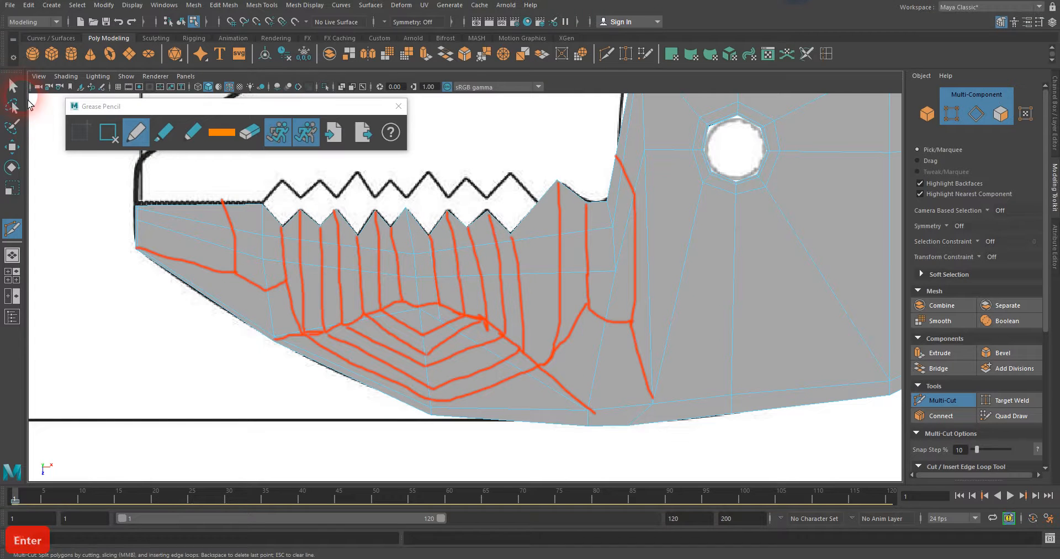
Move the new vertex on the pivot-side diagonal up onto the corner of the innermost sketched loop.
left_click(12, 86)
left_click(440, 320)
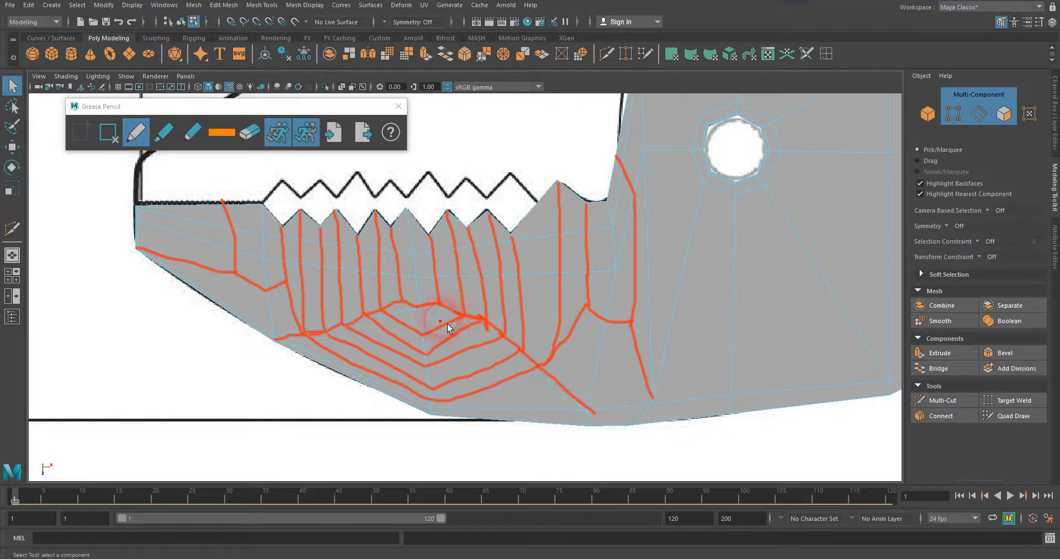
left_click(12, 147)
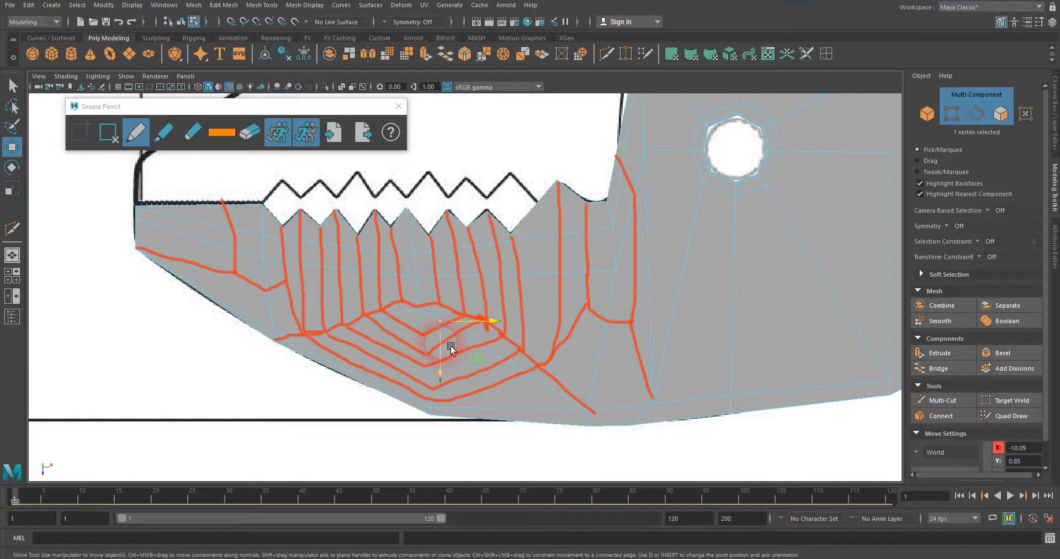
left_click_drag(449, 345, 449, 330)
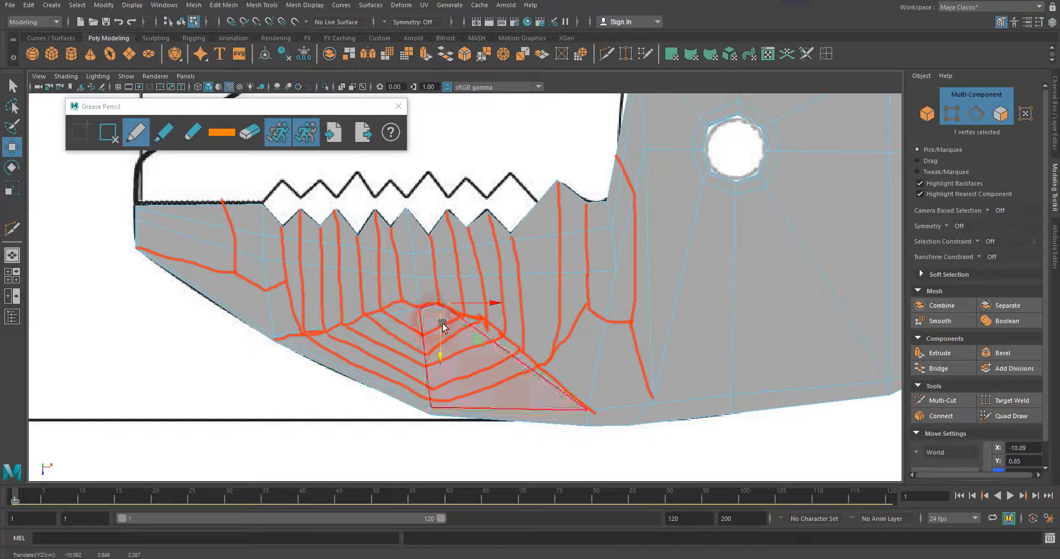
Cut an edge between the tooth notch just ahead of the central edge and the tip-side diagonal, following the sketched line.
left_click(20, 234)
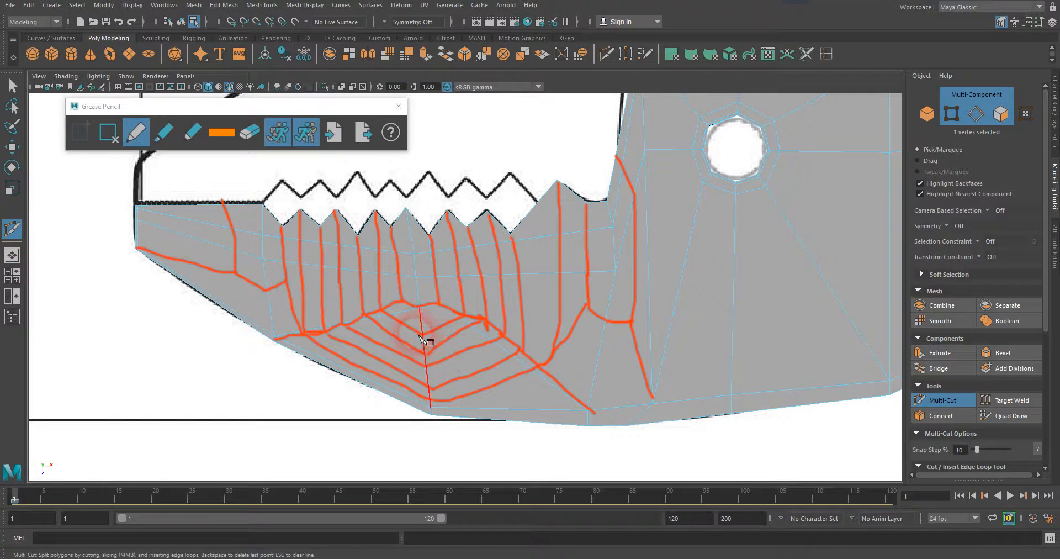
key("Escape")
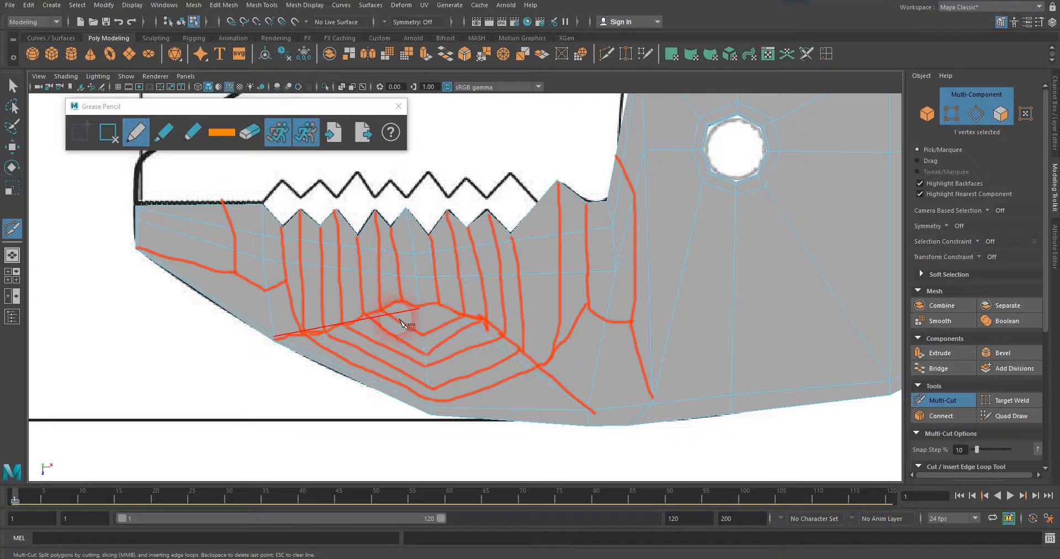
left_click(391, 228)
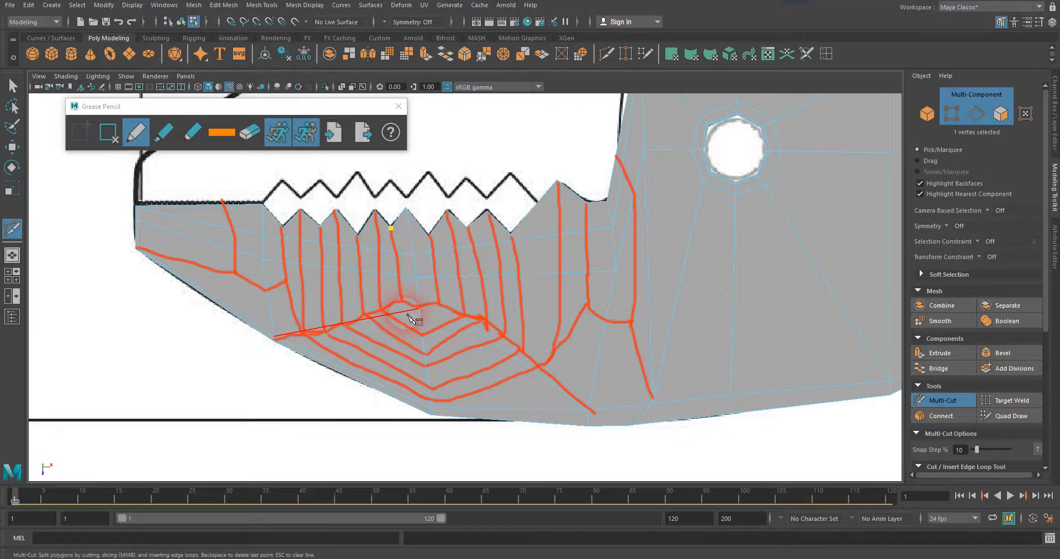
key("Return")
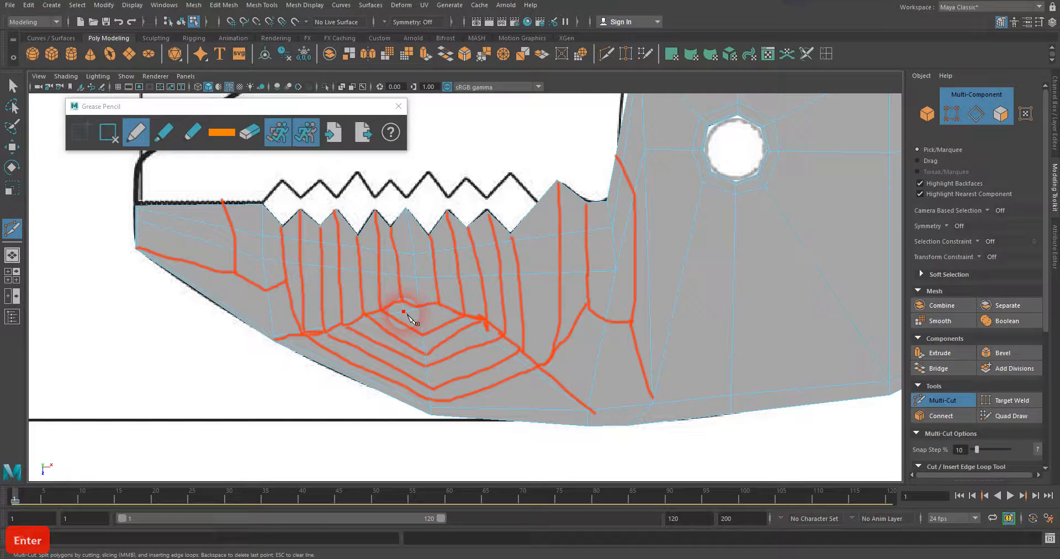
Move the new vertex on the tip-side diagonal up onto the corner of the innermost sketched loop.
left_click(12, 86)
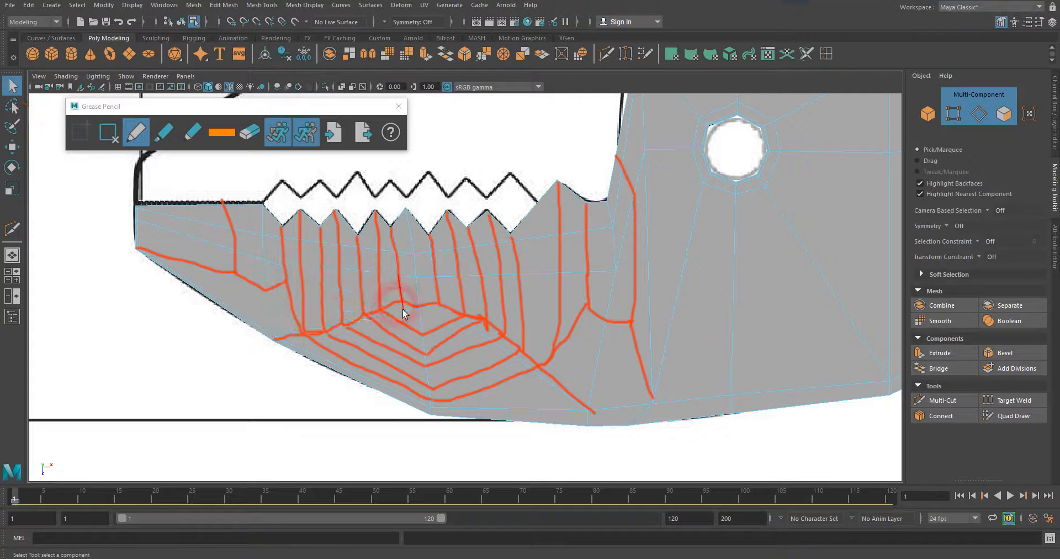
right_click_drag(411, 319, 353, 269)
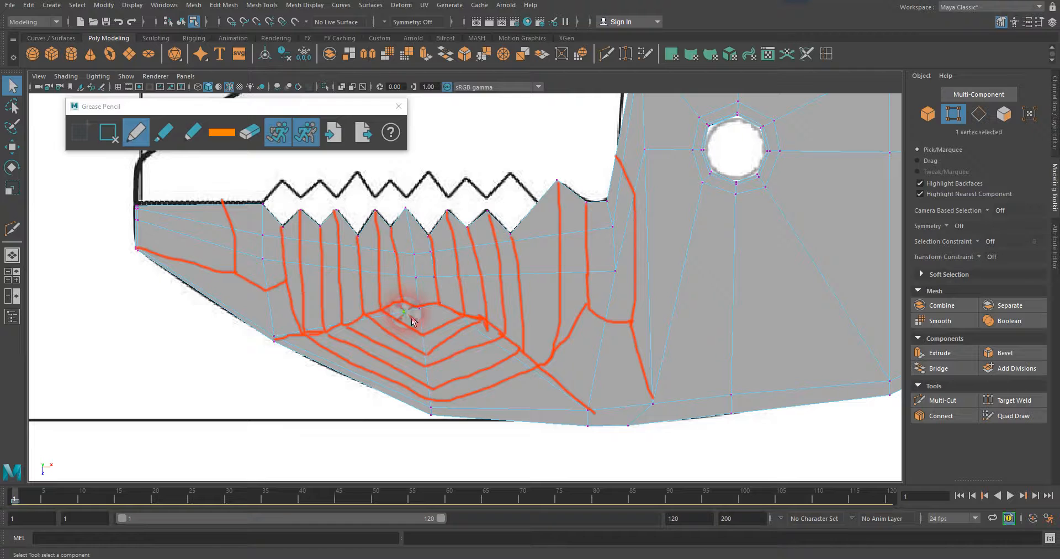
left_click(13, 147)
left_click_drag(401, 329, 441, 304)
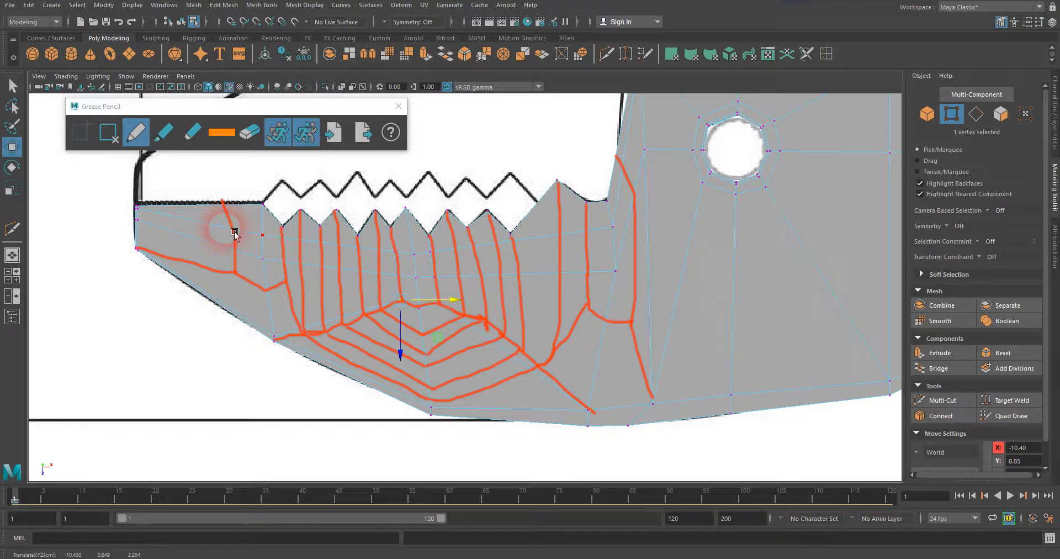
Cut an edge from the tooth tip just pivot-side of the central tooth, down to its diagonal and across the central edge to the tip-side diagonal.
left_click(17, 233)
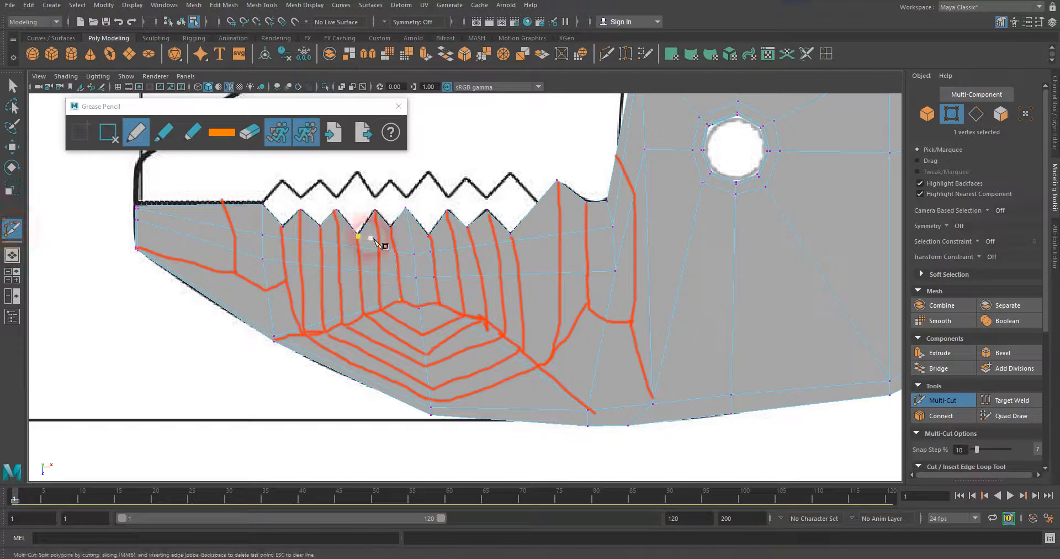
left_click(447, 210)
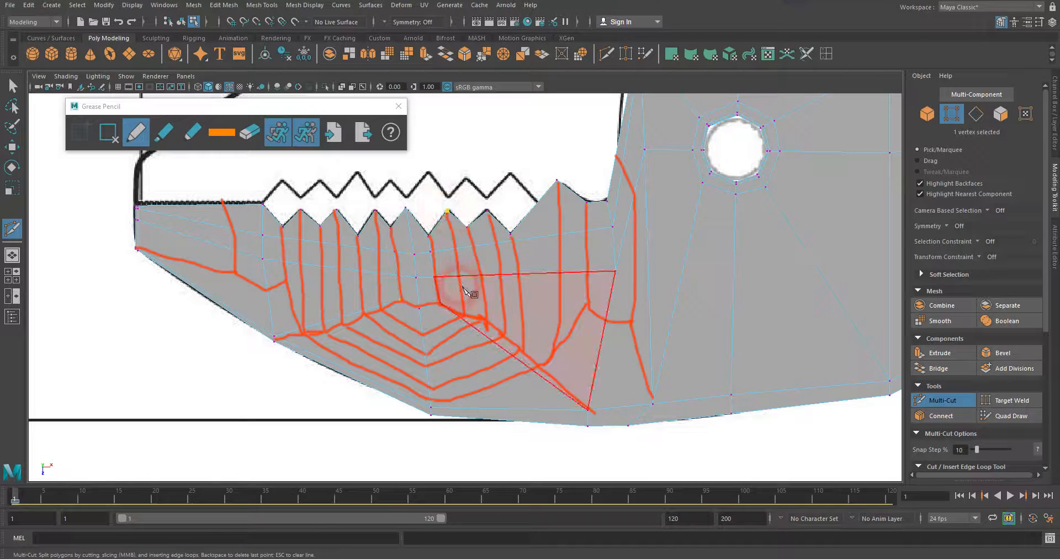
left_click(460, 316)
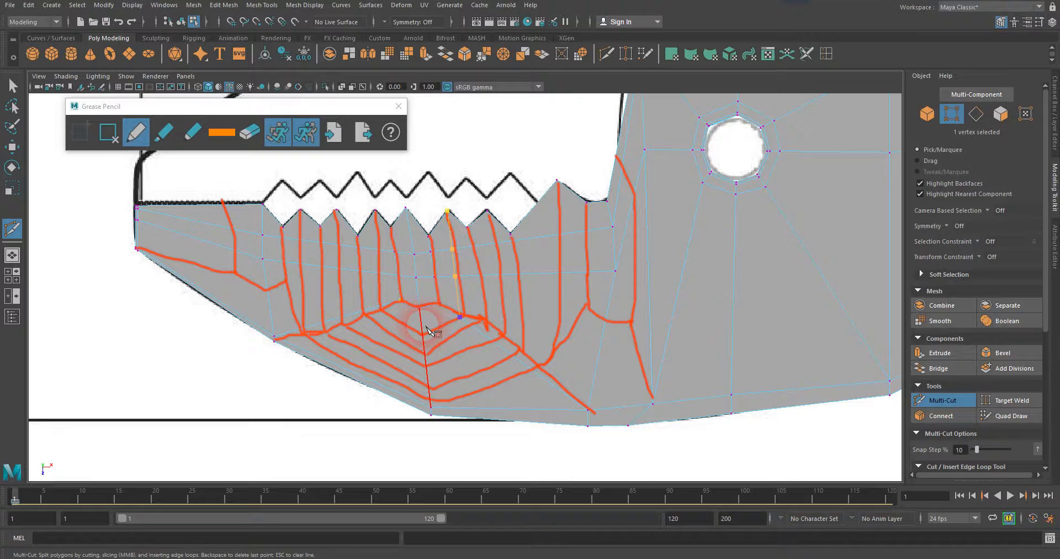
left_click(422, 326)
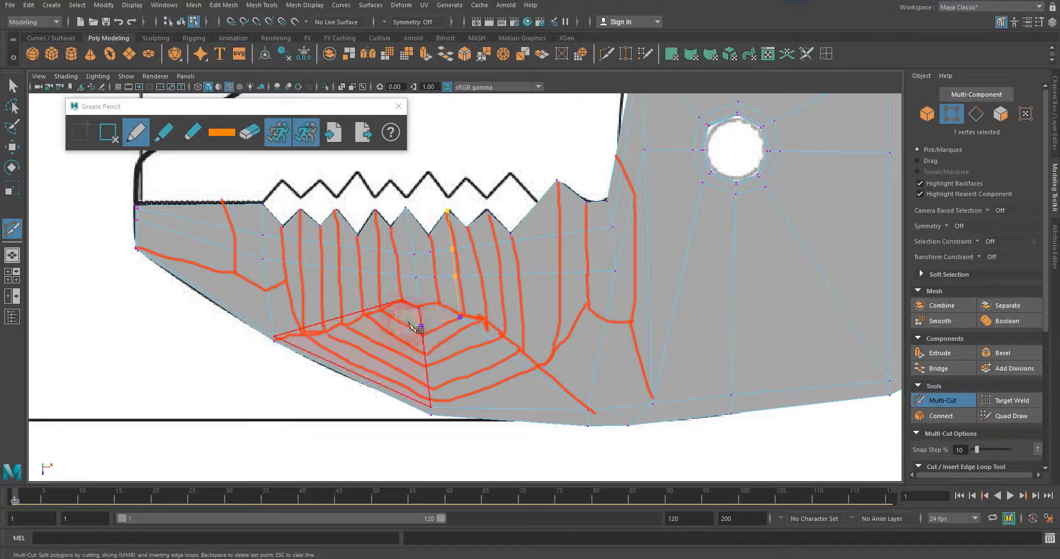
left_click(381, 305)
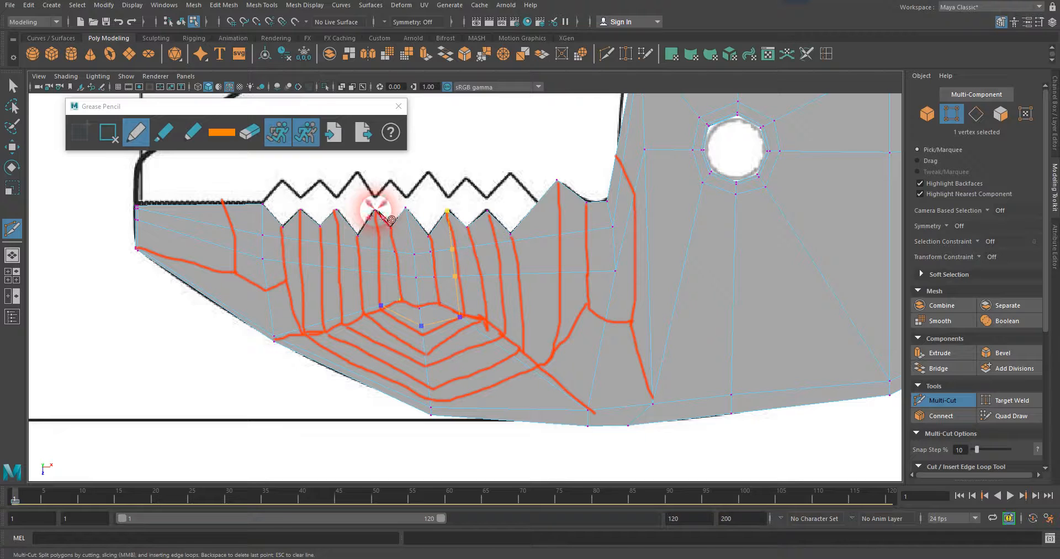
key("Return")
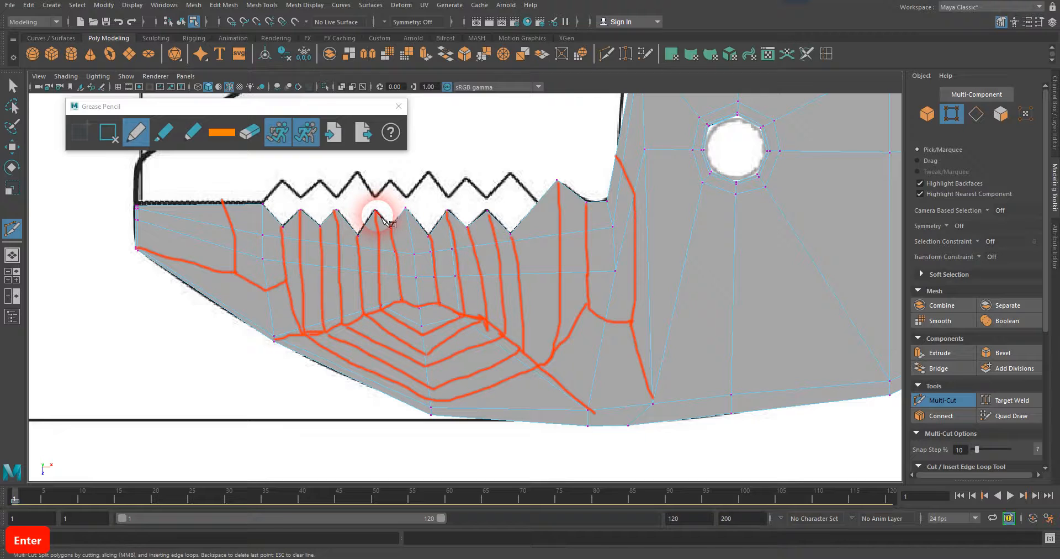
Cut the second sketched loop from the second pivot-side notch, down and across the central edge, and up to the second tip-side notch.
left_click(467, 227)
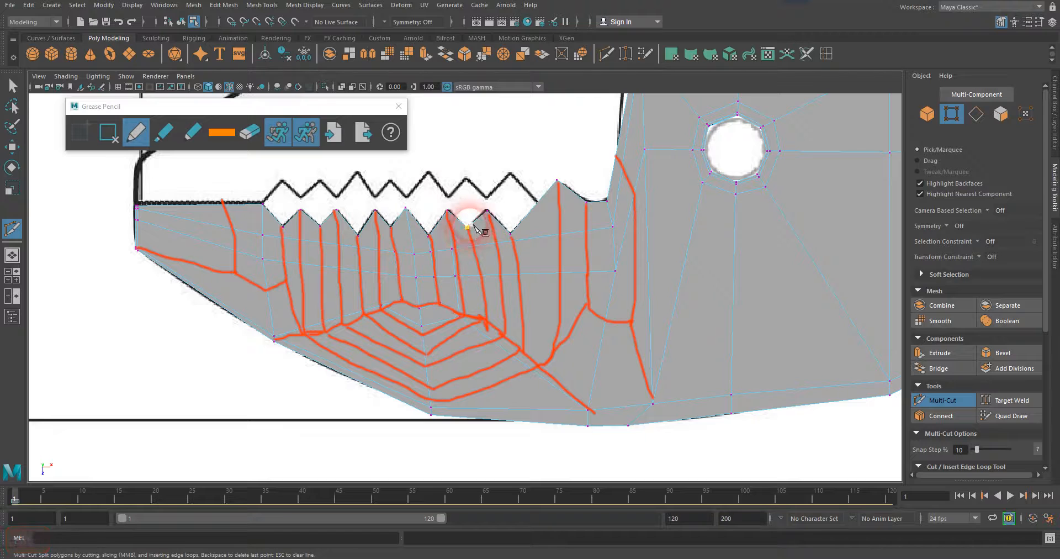
left_click(479, 331)
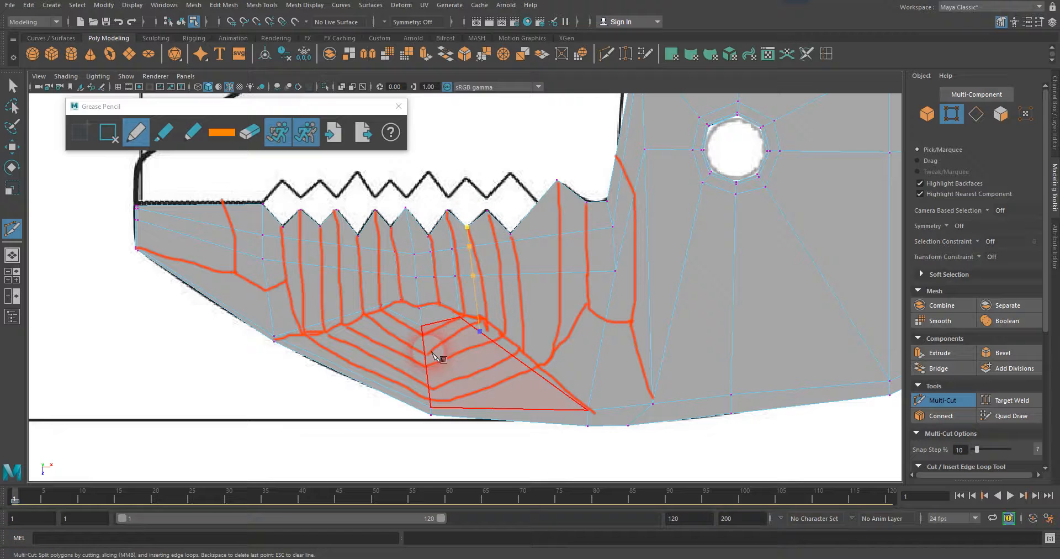
left_click(425, 347)
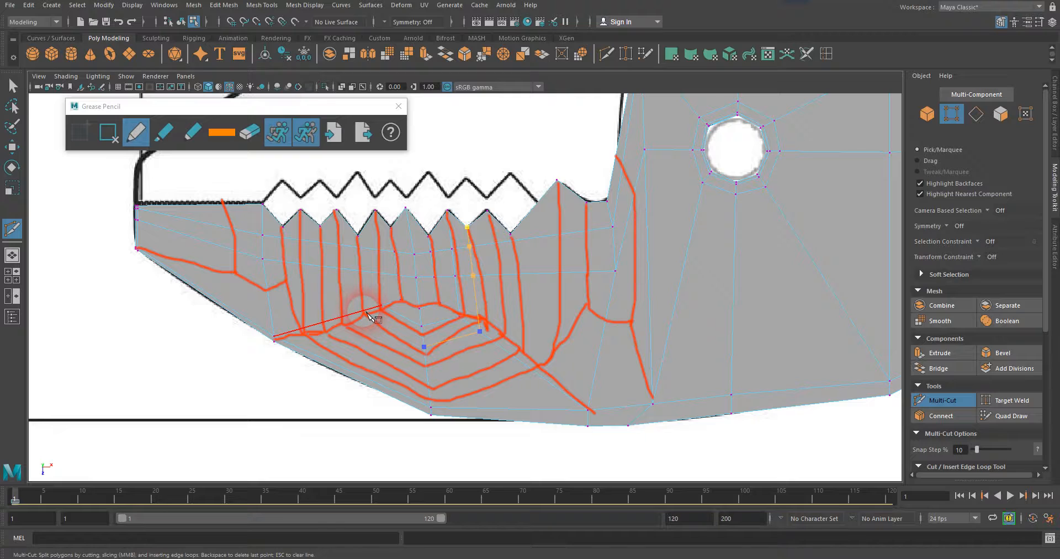
key("Return")
left_click(356, 238)
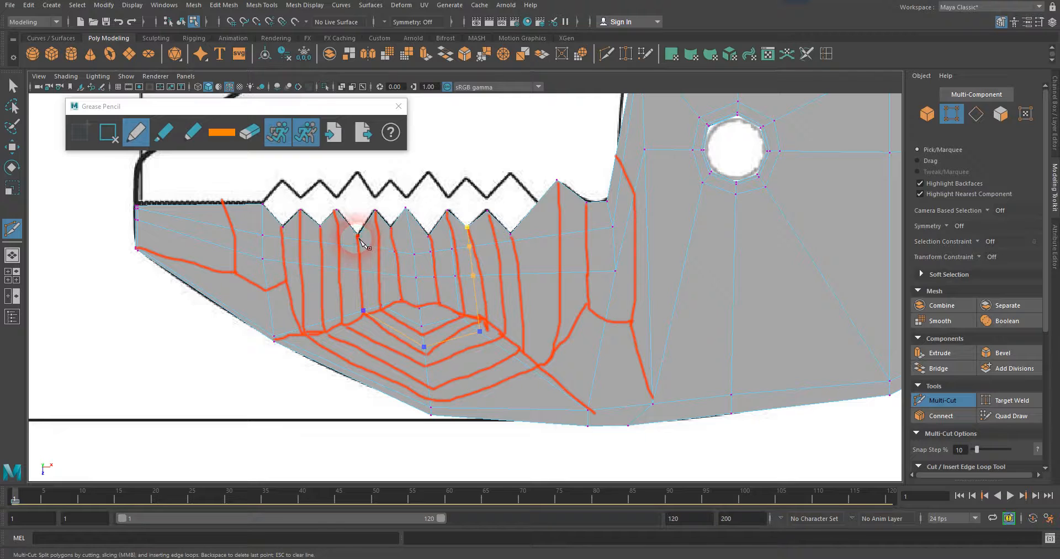
key("Return")
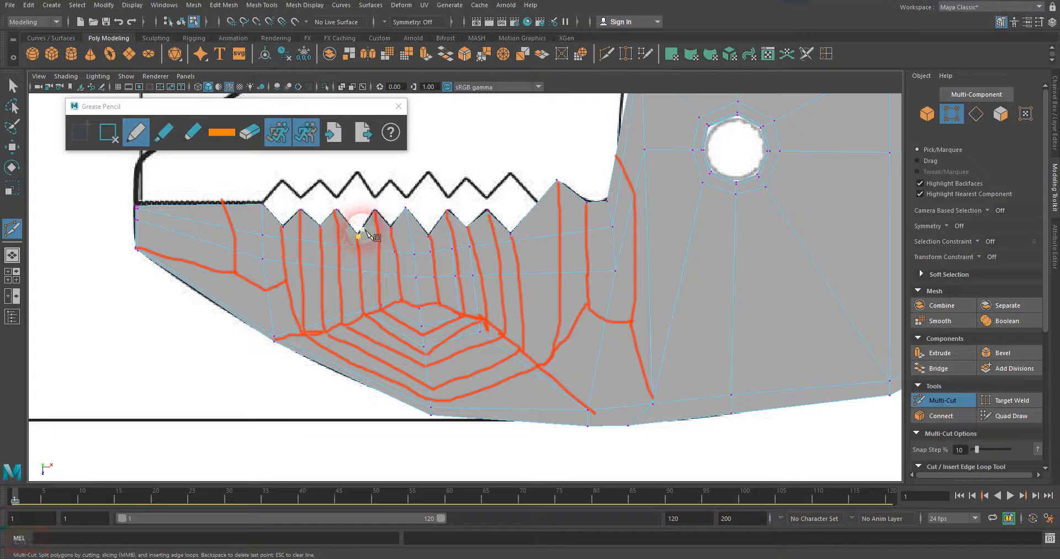
Turn off Grease Pencil ghosting before and after the current frame, and delete the sketched frame at frame 1.
left_click(29, 500)
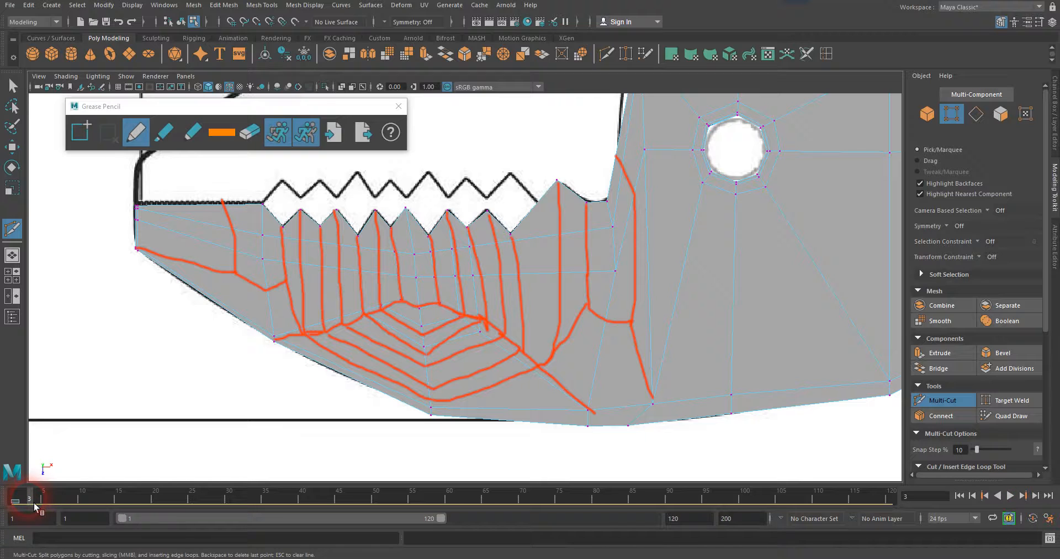
mouse_move(34, 505)
left_mouse_down()
mouse_move(18, 509)
mouse_move(37, 504)
mouse_move(8, 492)
left_mouse_up()
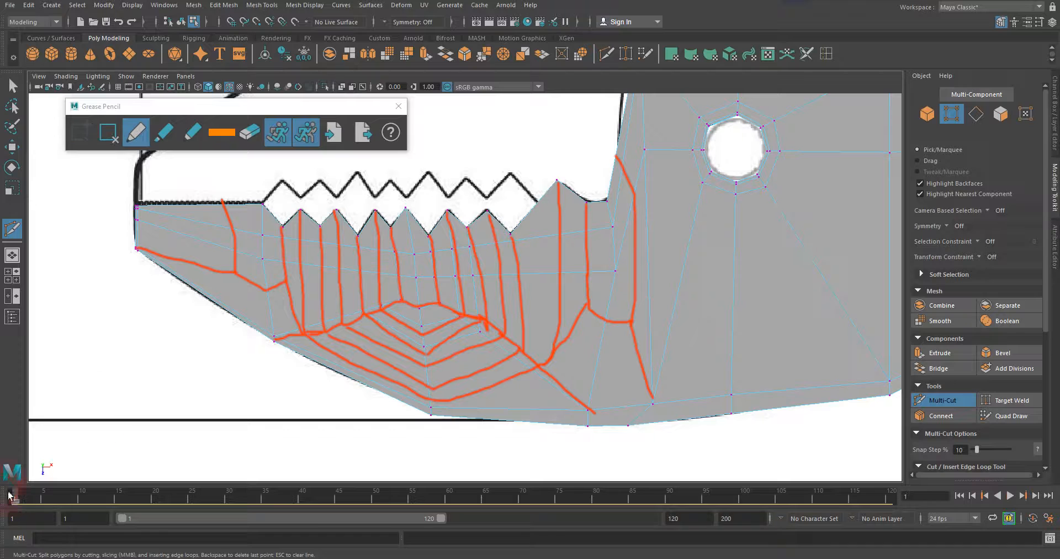
left_click(282, 138)
left_click(305, 133)
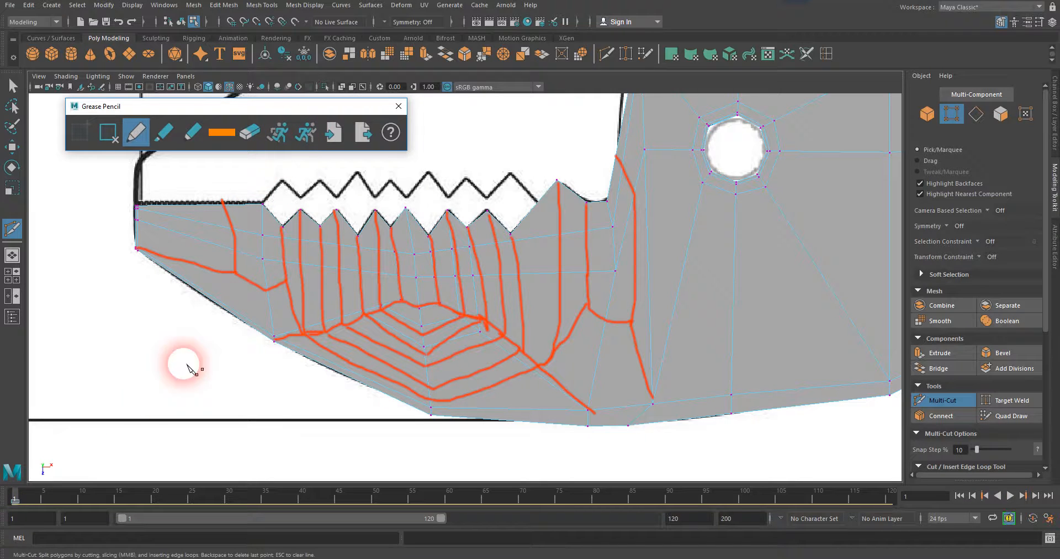
mouse_move(15, 500)
left_mouse_down()
mouse_move(30, 500)
mouse_move(11, 502)
left_mouse_up()
left_click(360, 271)
key("Escape")
left_click(137, 207)
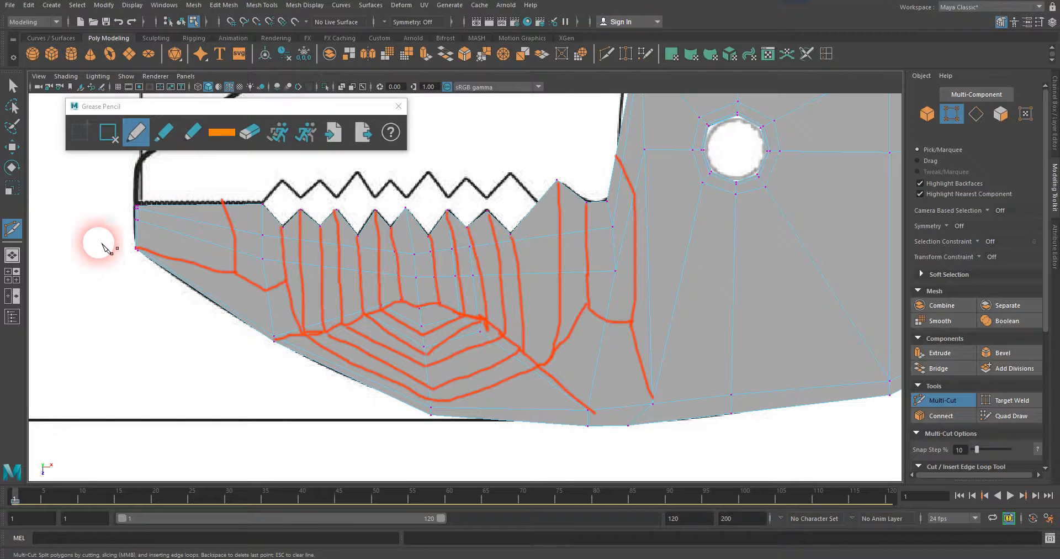
left_click(114, 141)
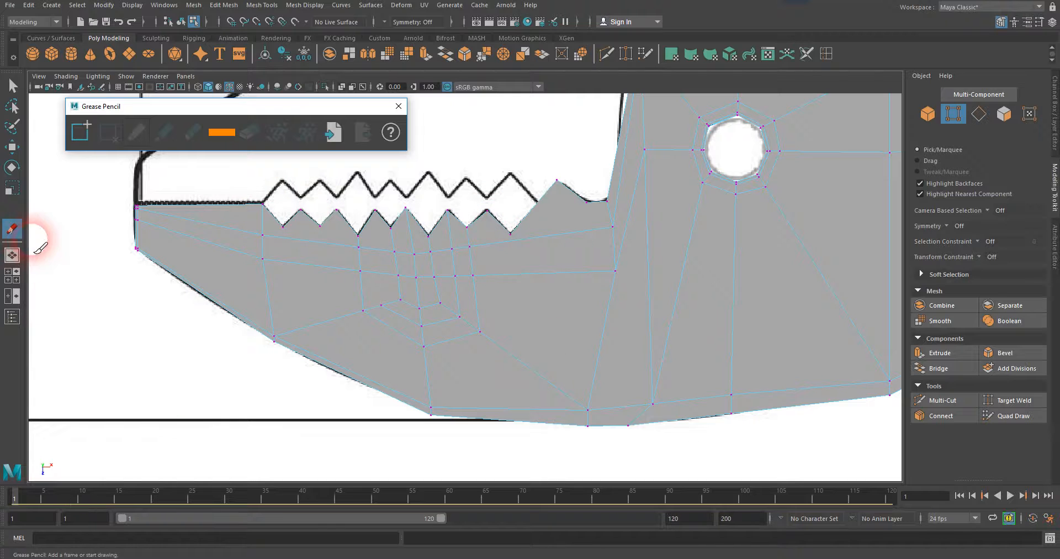
Cut a U-shaped edge outside the second loop, joining the second pivot-side tooth tip through both diagonals and the central edge to the second tip-side tooth tip.
left_click(944, 401)
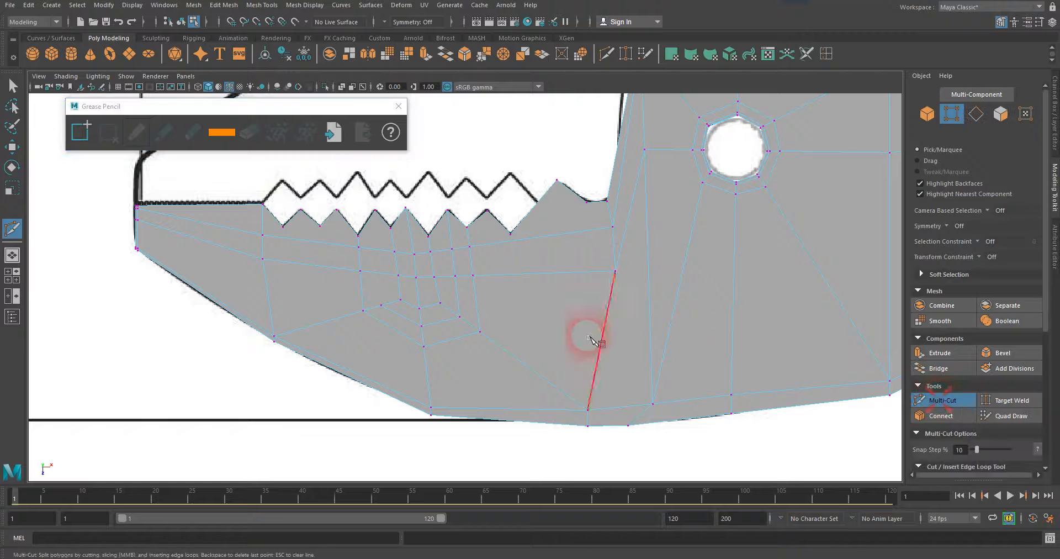
left_click(503, 221)
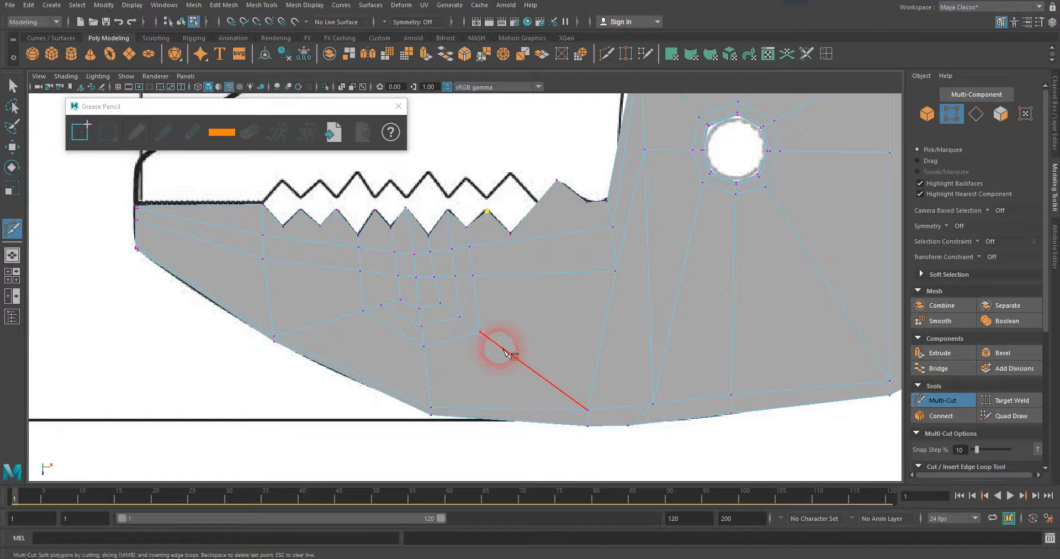
left_click(500, 347)
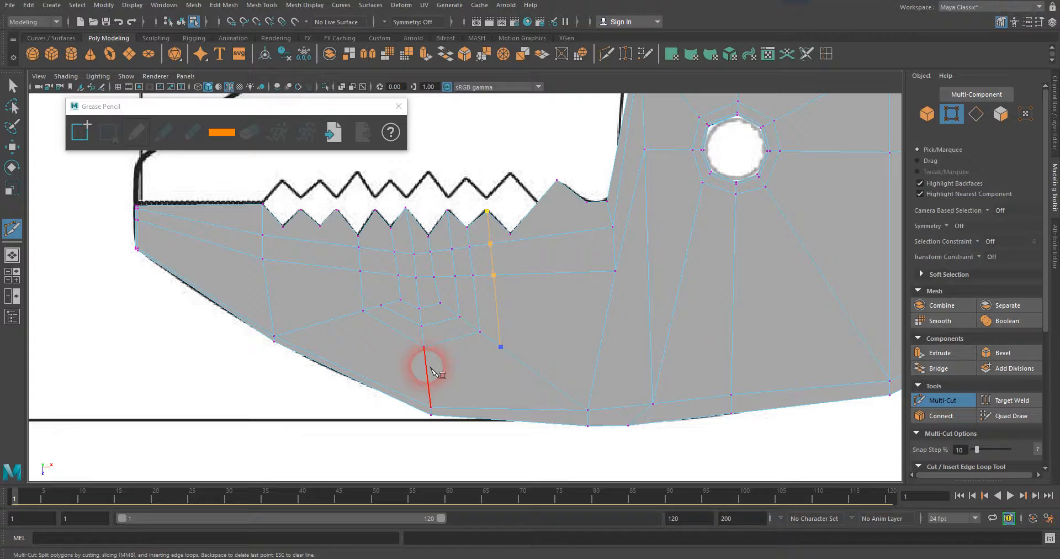
left_click(425, 366)
left_click(345, 317)
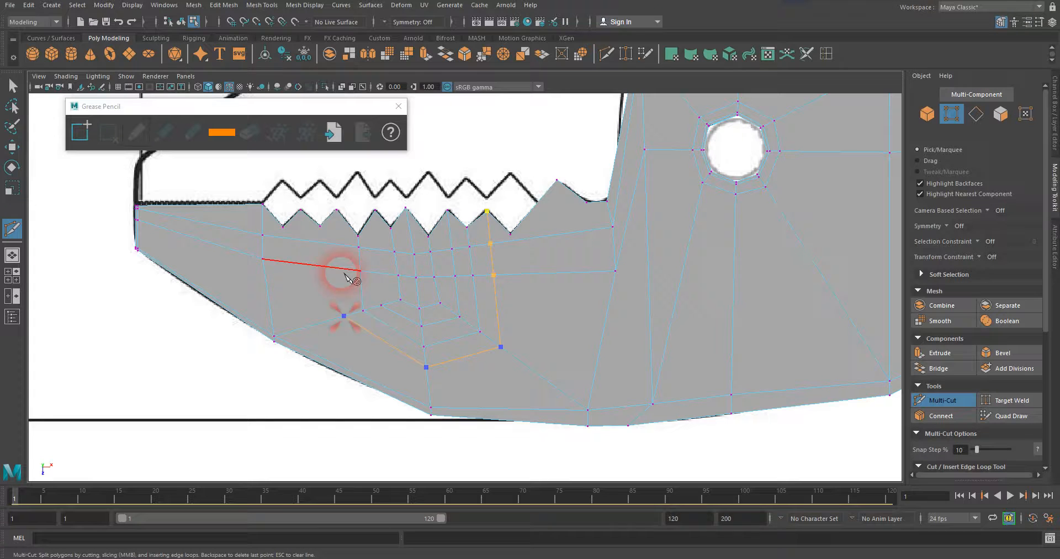
left_click(336, 210)
key("Return")
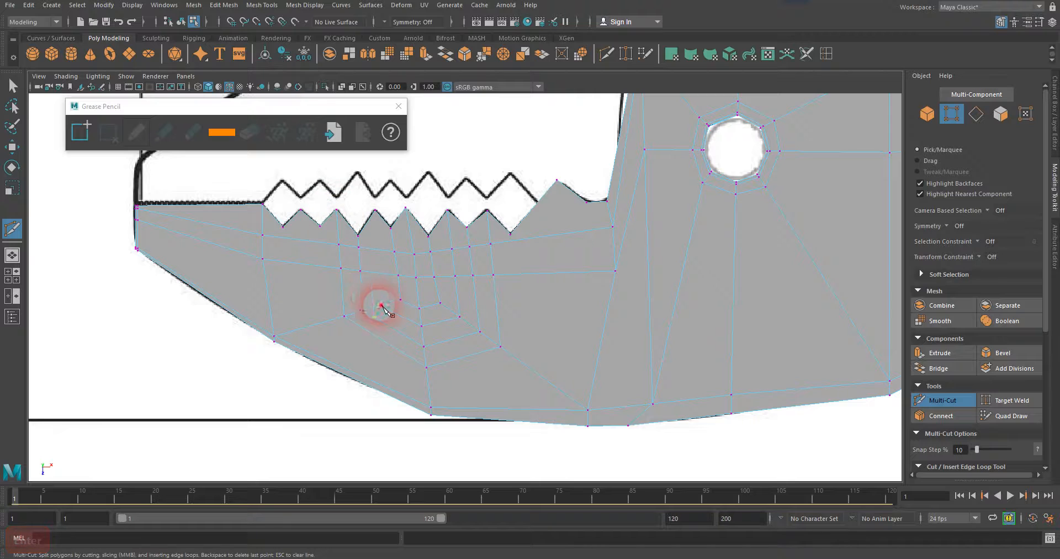
Cut the missing edge from the first loop's end on the tip-side diagonal up to the tooth tip above it.
left_click(385, 309)
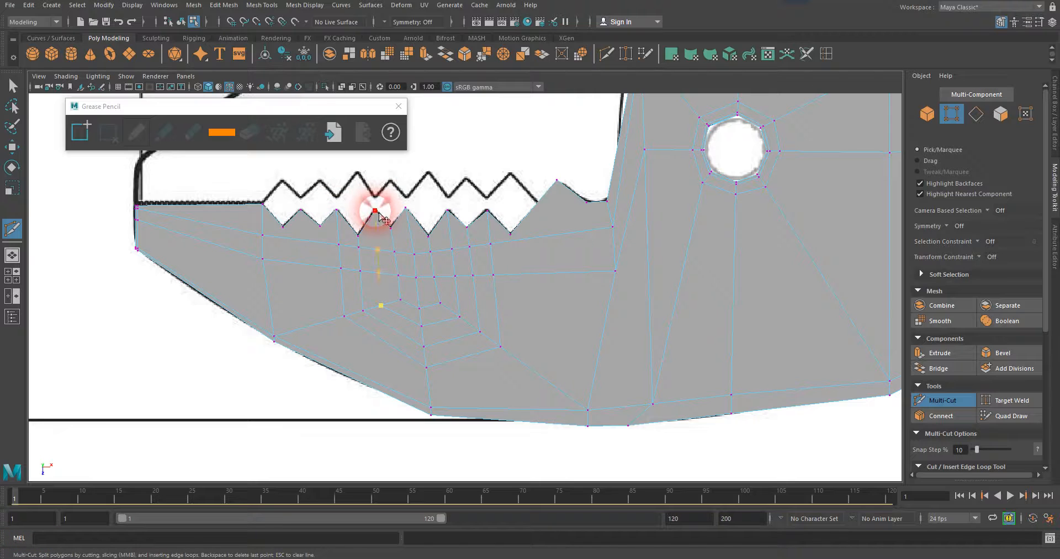
key("Return")
Cut the fourth U-shaped edge from the third pivot-side notch, across both diagonals and the central edge, to the third tip-side notch.
left_click(510, 234)
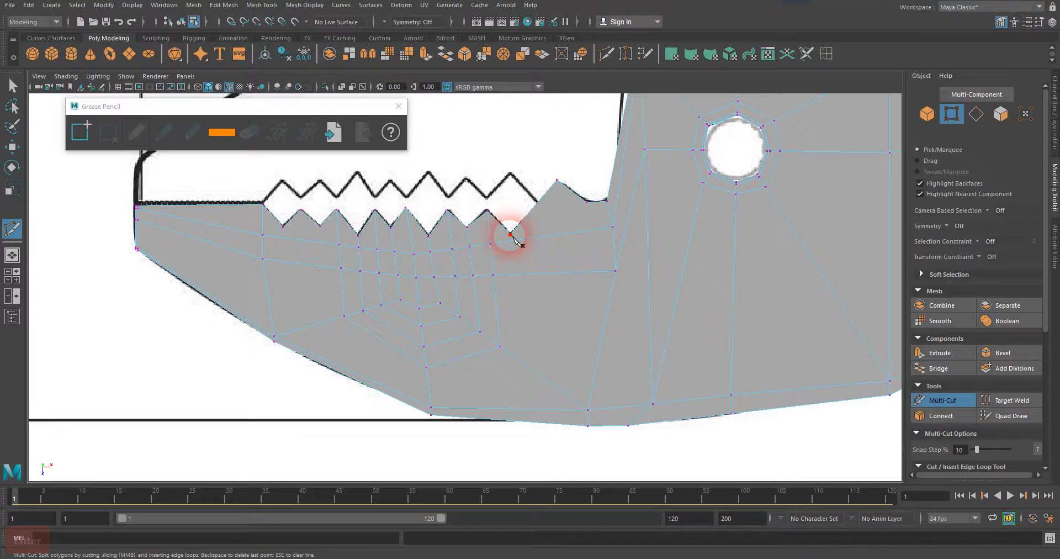
left_click(518, 360)
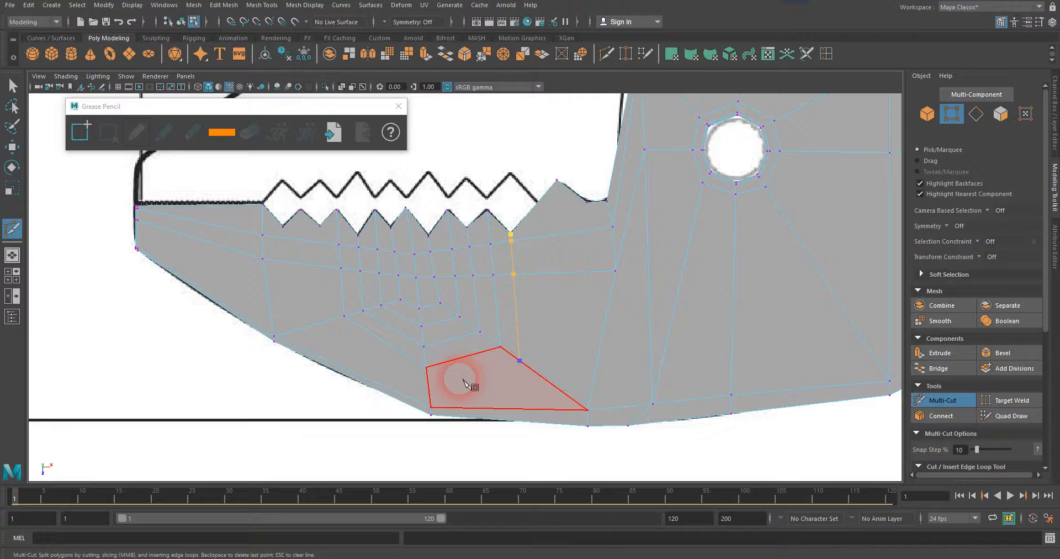
left_click(429, 385)
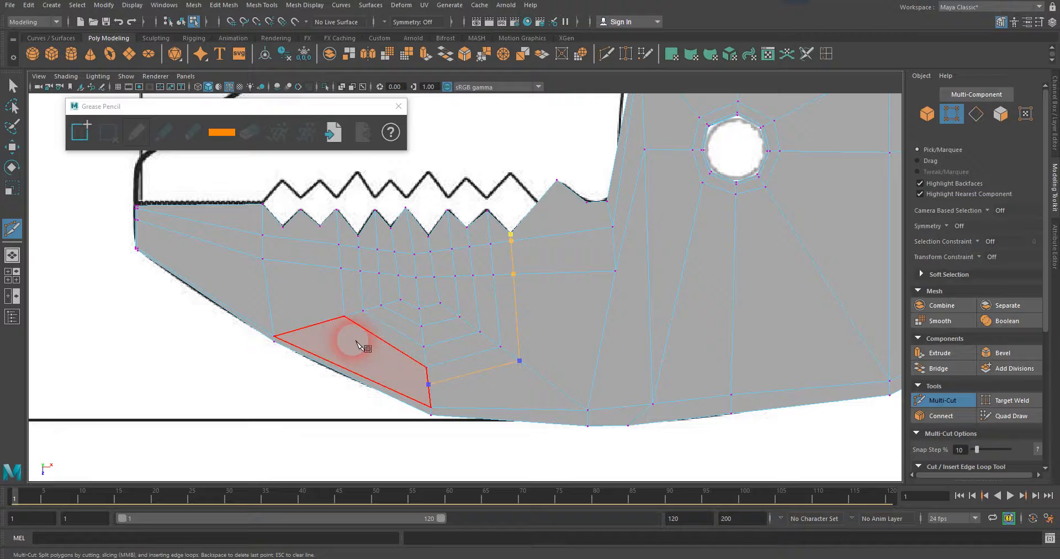
left_click(323, 325)
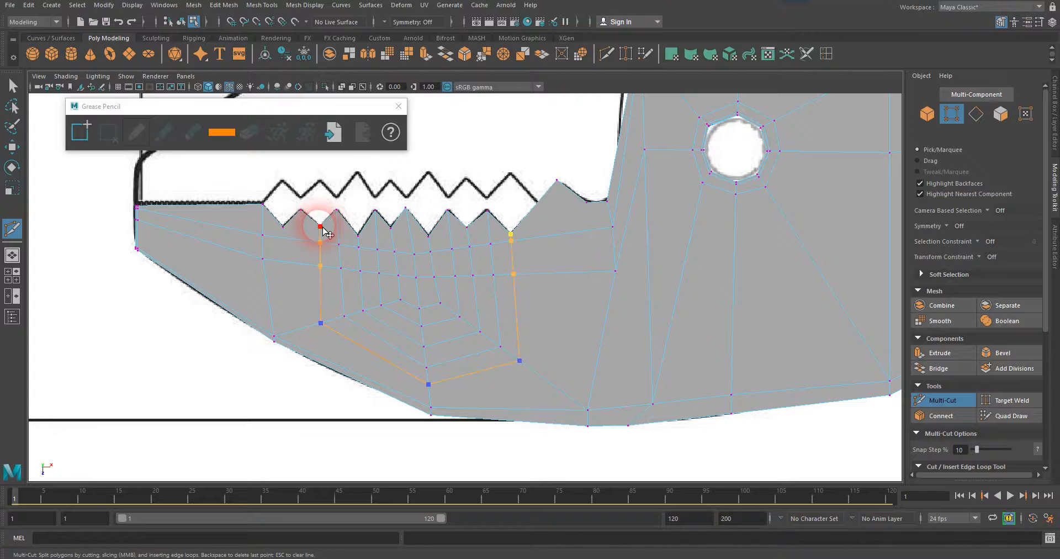
key("Return")
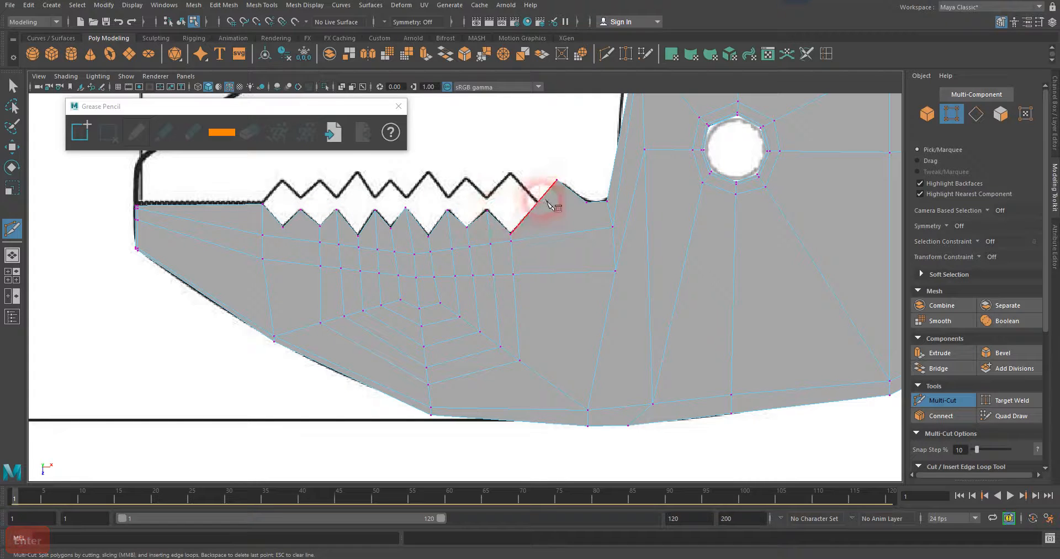
Cut the outermost U-shaped edge from the large pivot-side tooth's tip, across both diagonals and the central edge, to the frontmost small tooth's tip.
left_click(557, 179)
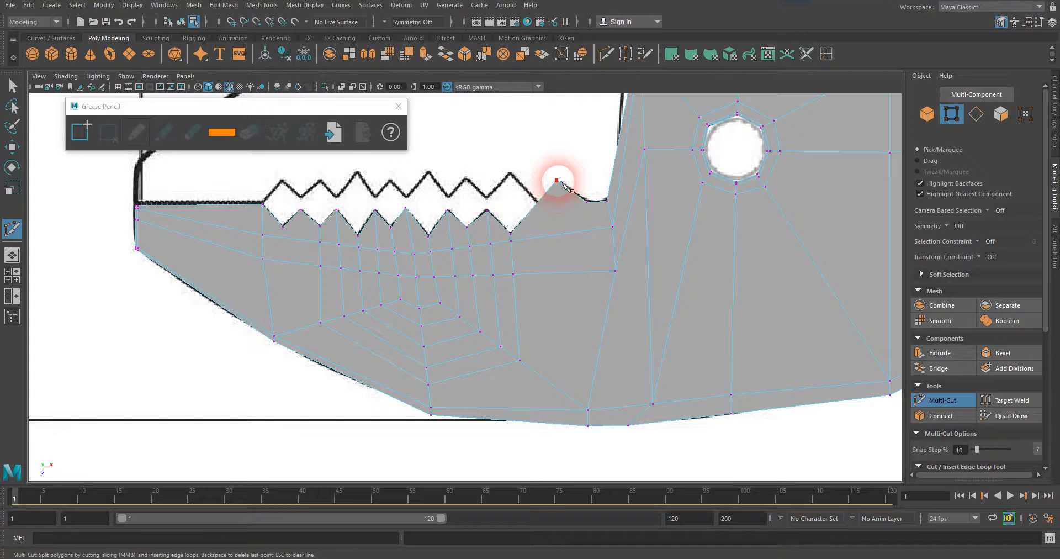
left_click(540, 376)
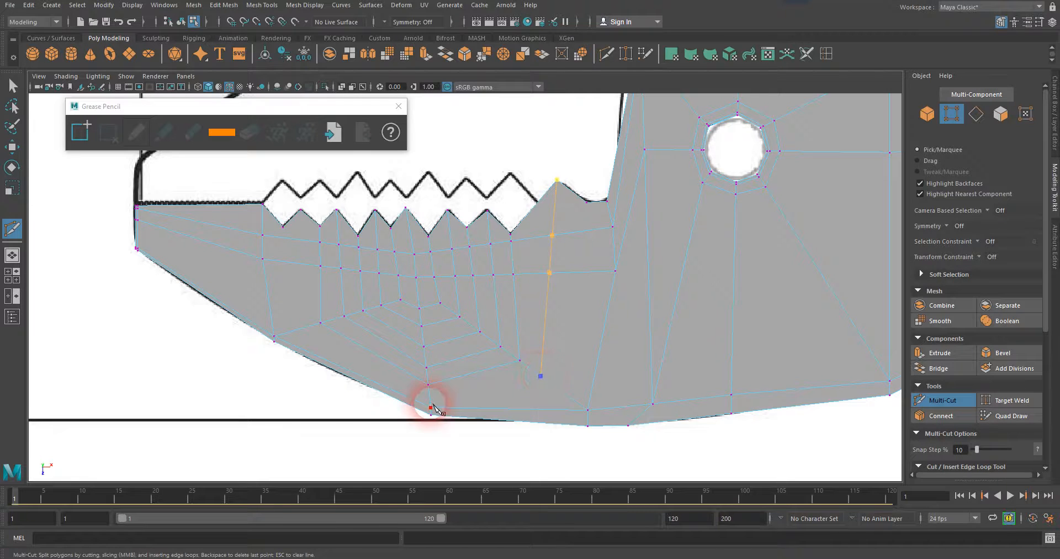
left_click(430, 397)
left_click(296, 329)
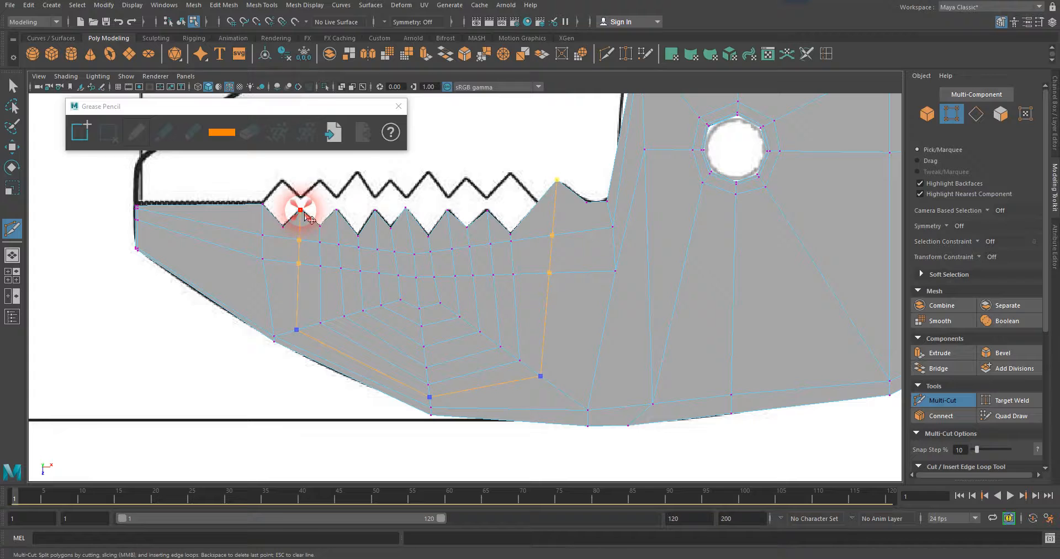
key("Return")
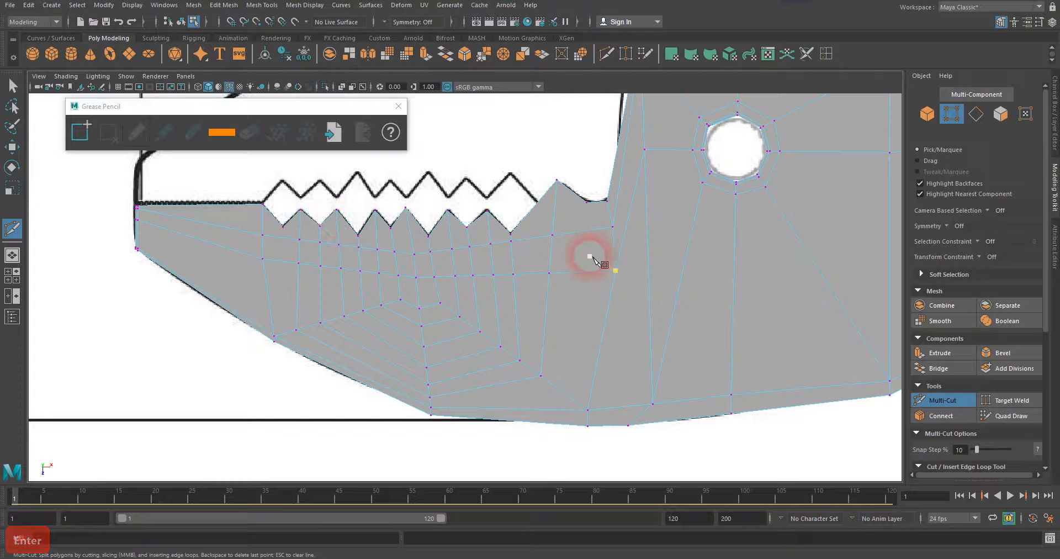
Cut an edge from the frontmost notch down across both horizontal loops, angled over the front vertical edge and back up to the flat tip's upper edge.
left_click(283, 226)
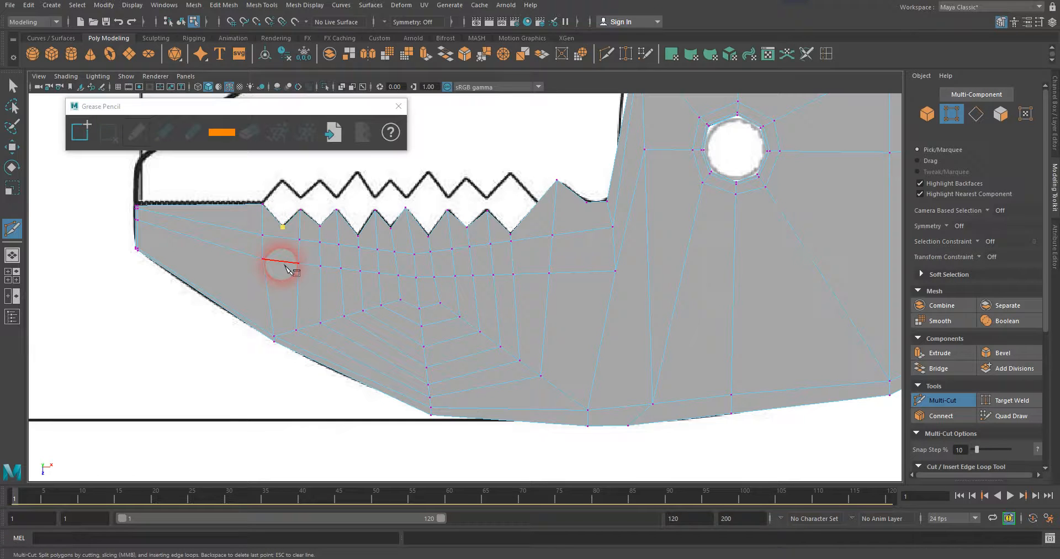
left_click(287, 266)
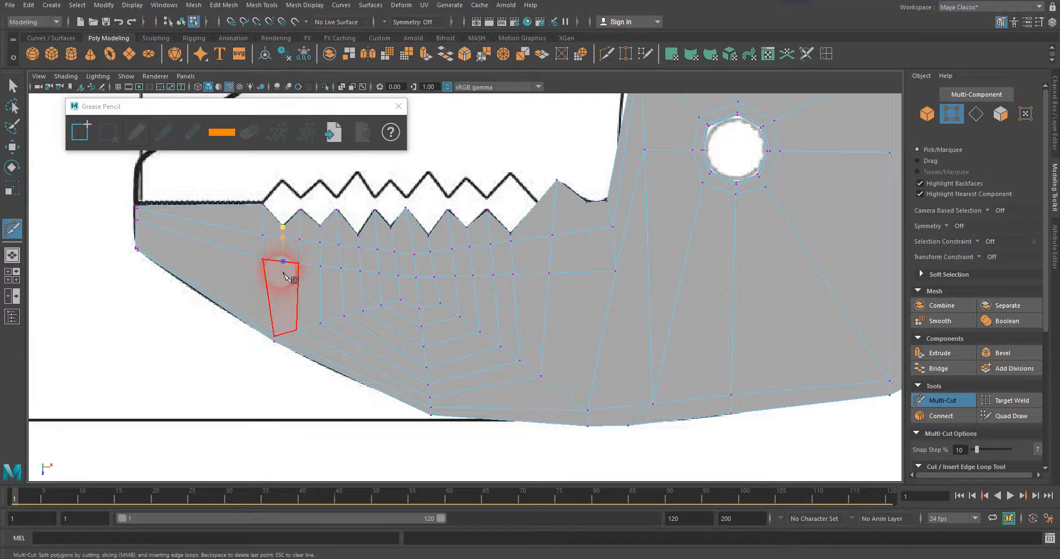
left_click(267, 296)
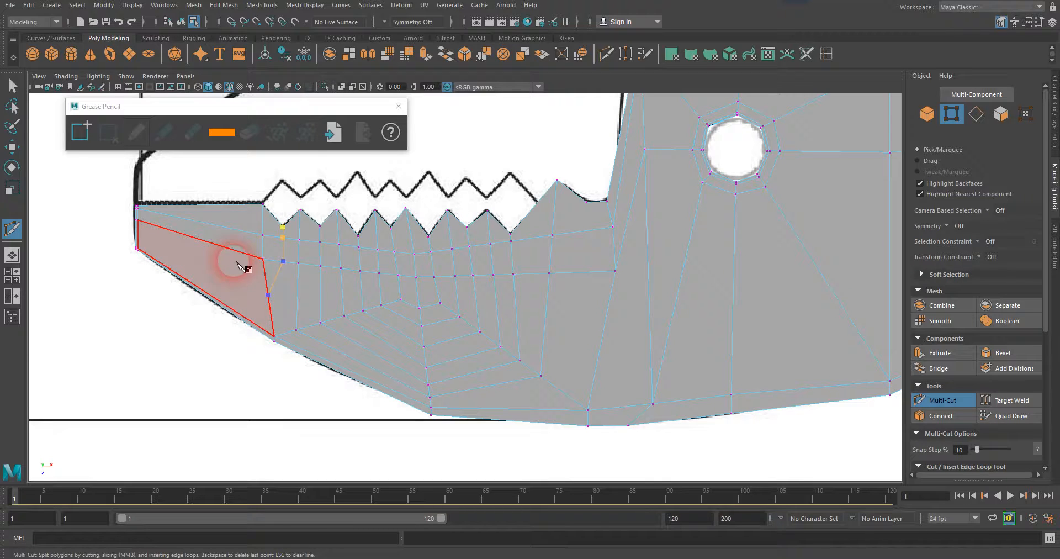
left_click(233, 249)
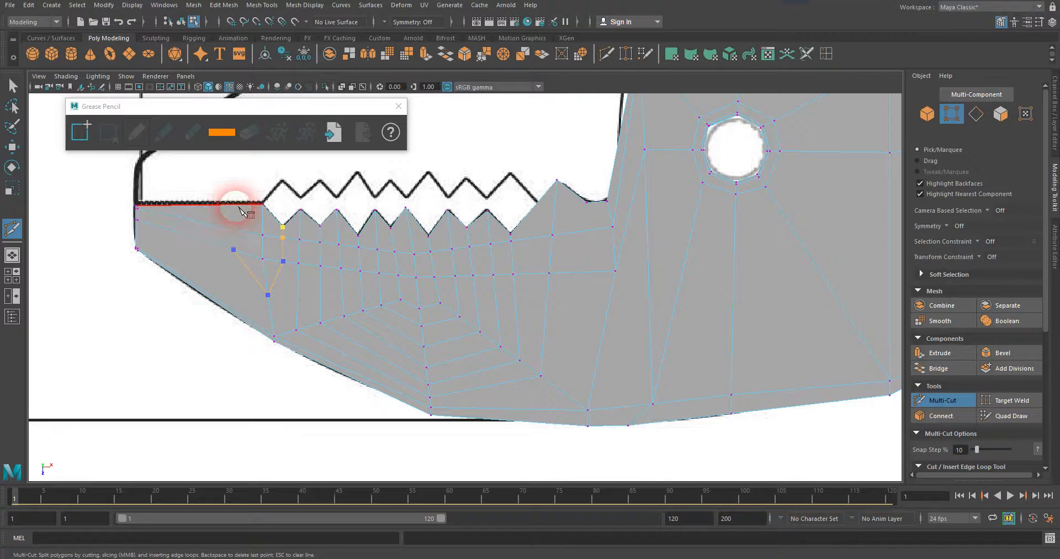
key("Return")
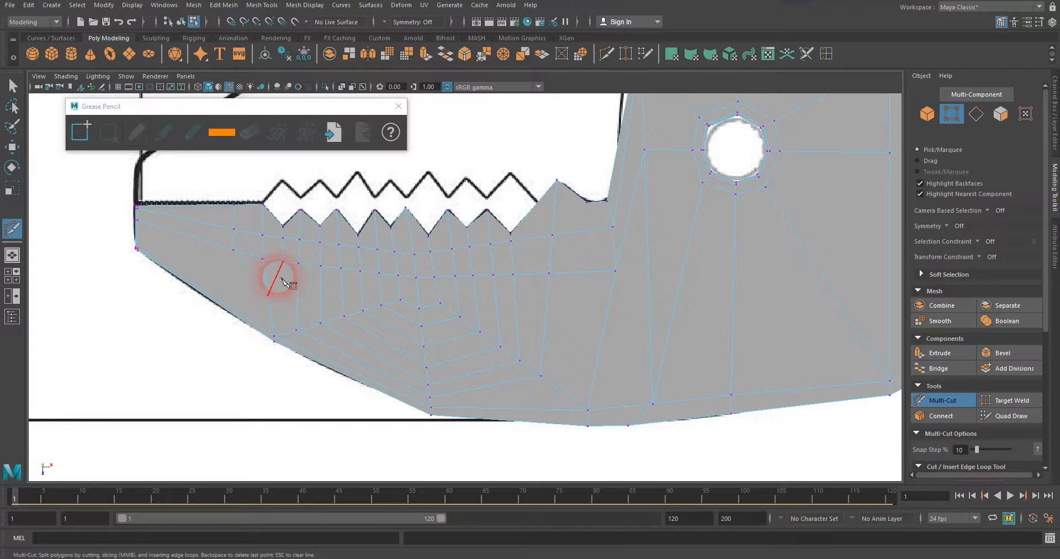
Cut an edge from the new slanted segment down to the front diagonal's vertex, and another from its tip-side segment to the tip's lower corner.
left_click(276, 277)
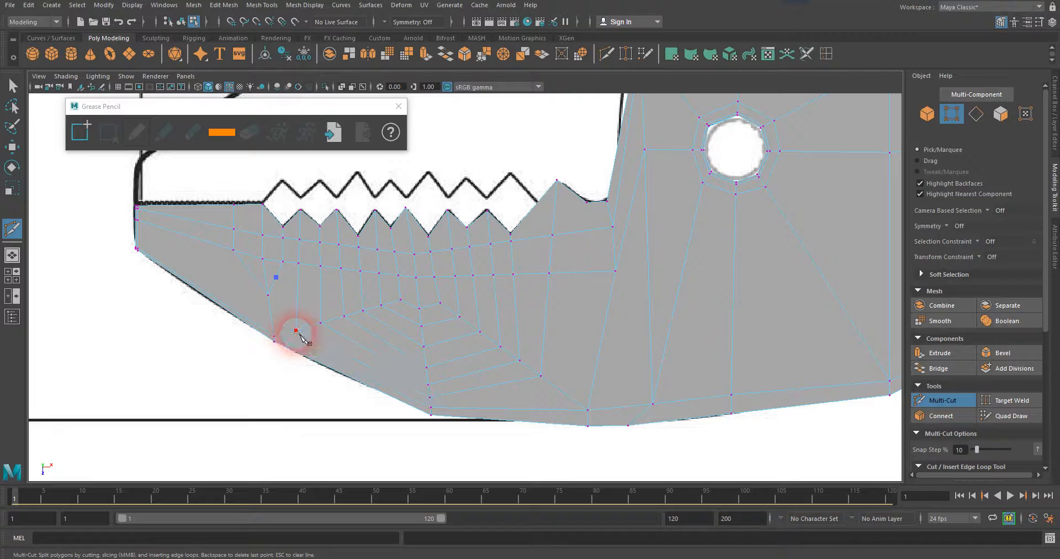
key("Return")
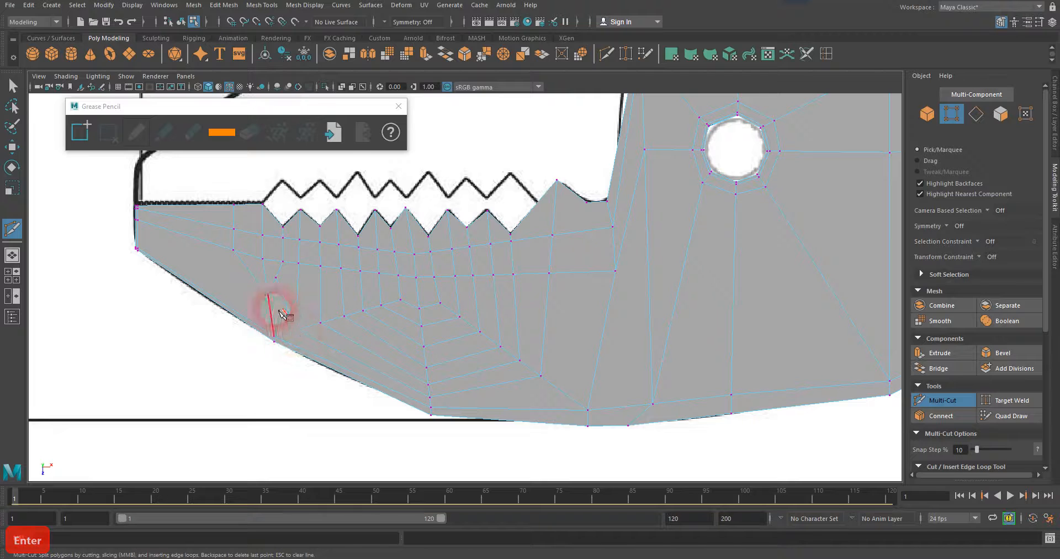
left_click(250, 272)
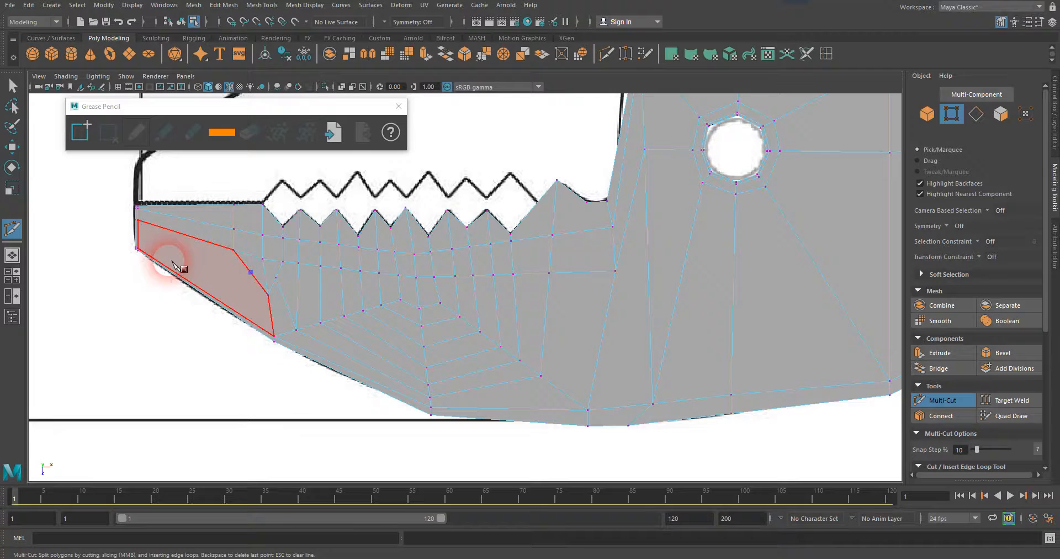
key("Return")
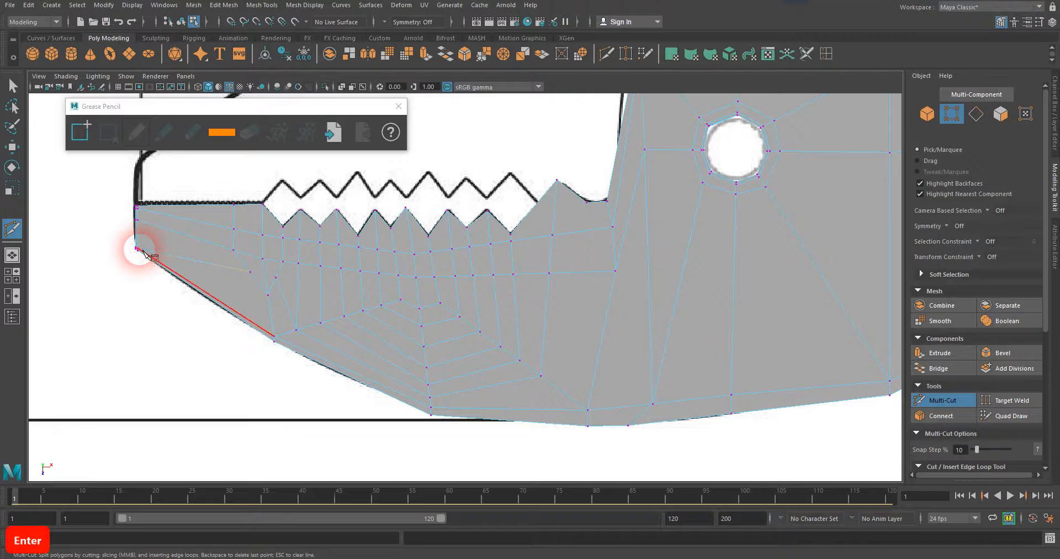
Even out the front faces by moving the tip-side cut's vertex slightly toward the tip and the other cut's vertex back to about X -11.3.
key("q")
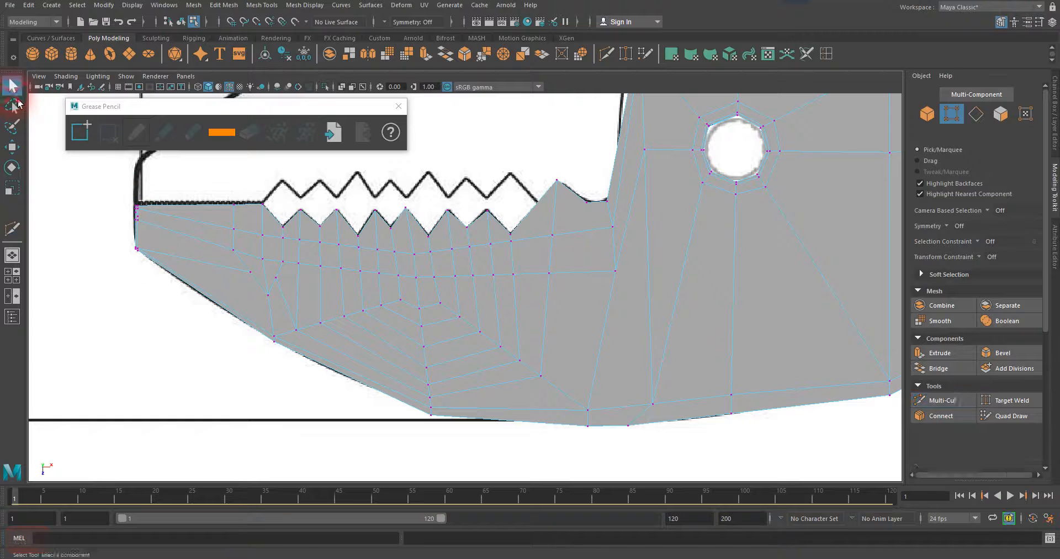
left_click(257, 279)
left_click(12, 147)
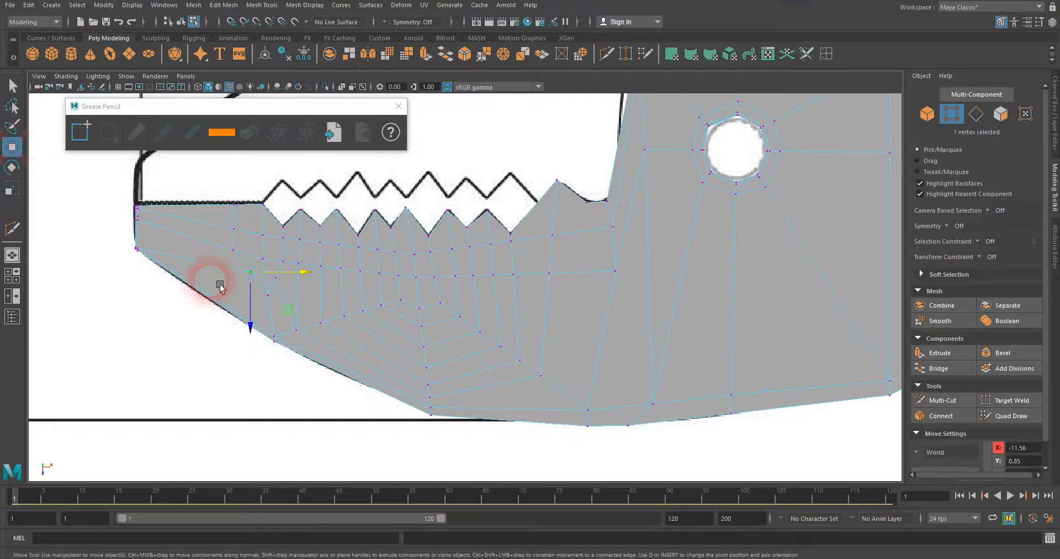
left_click_drag(284, 272, 313, 291)
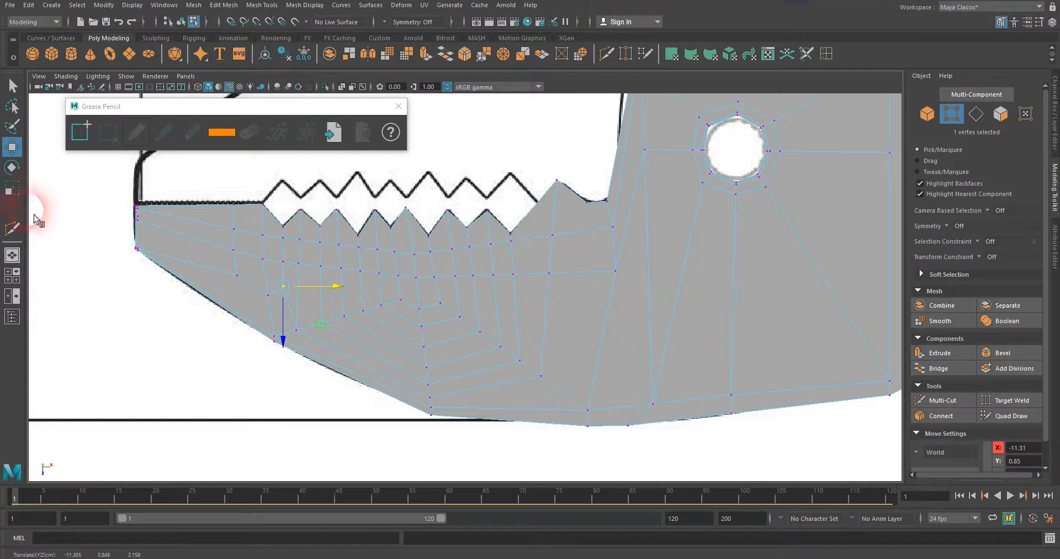
Cut an edge from the curved recess behind the large tooth through both horizontal loops to the slanted edge near the jaw's lower side.
left_click(16, 227)
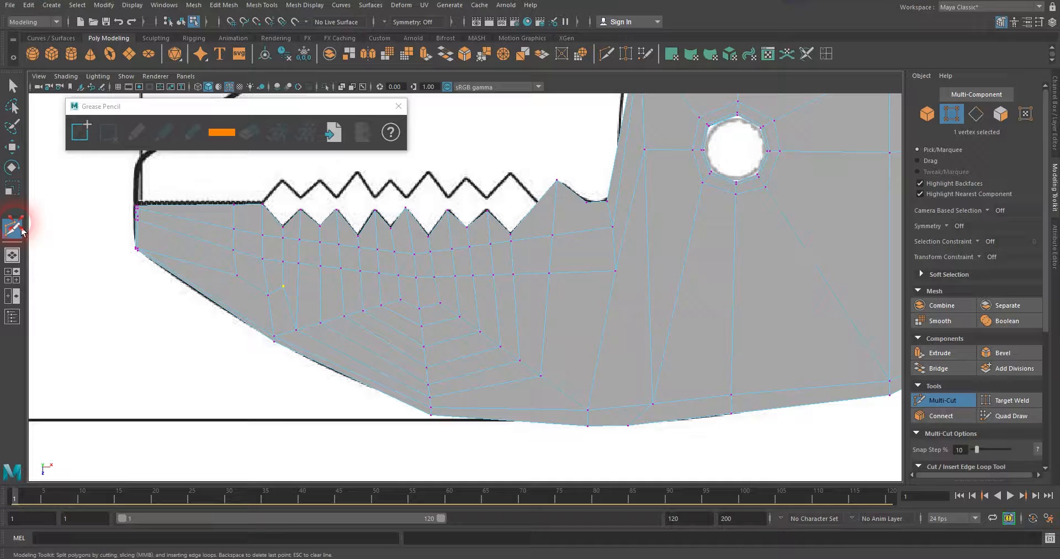
left_click(587, 205)
left_click(588, 273)
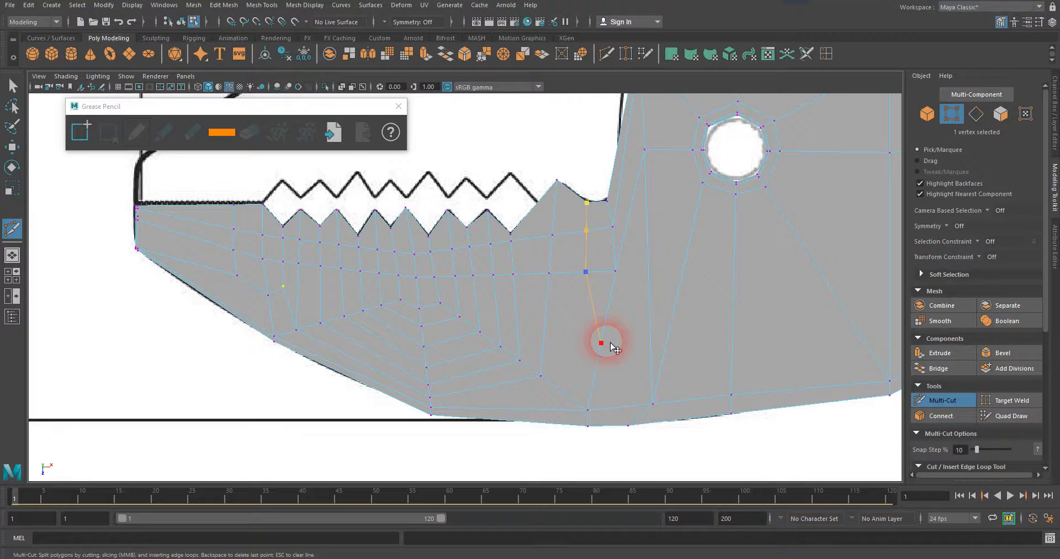
key("Return")
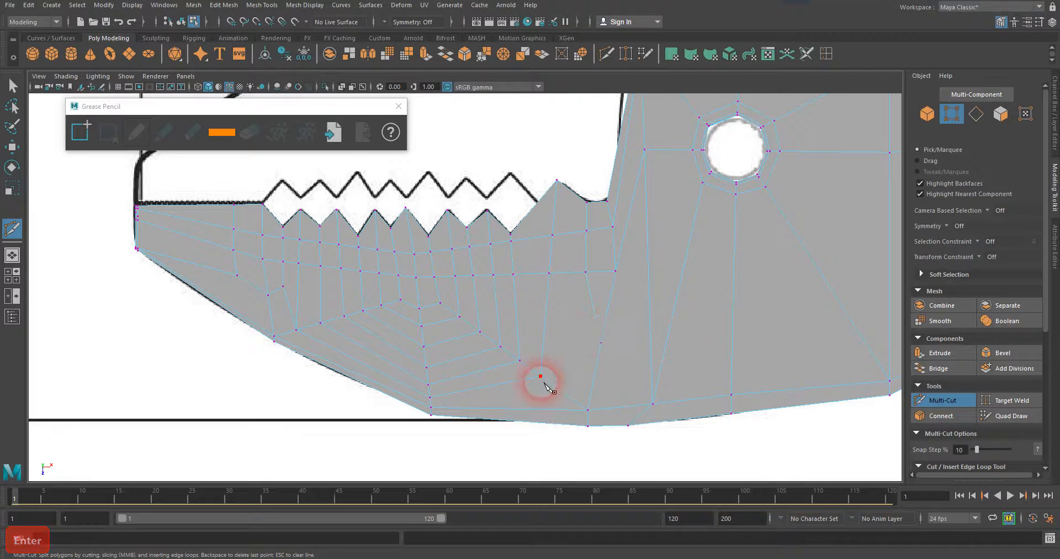
Cut an edge from the outermost U-loop's pivot-side corner to the middle of the new edge below the large tooth.
left_click(541, 377)
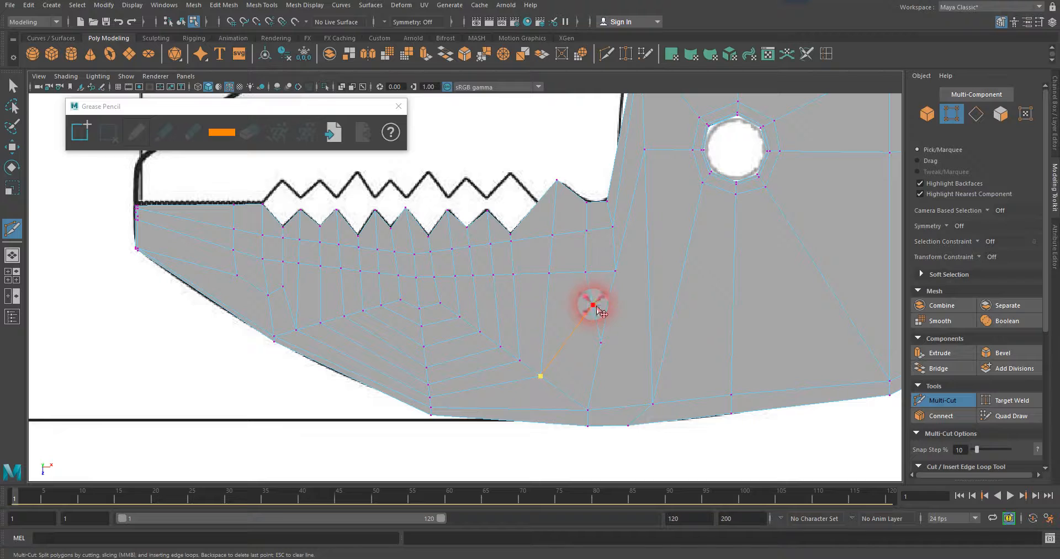
left_click(593, 305)
key("Return")
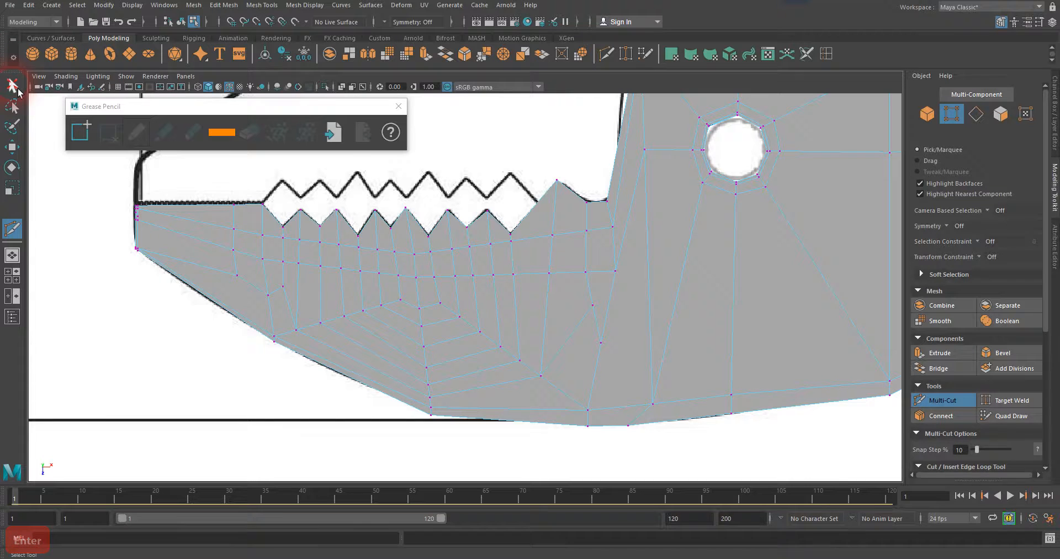
Move the vertex where the new cuts meet toward the jaw tip, to about X -9.08.
left_click(16, 88)
left_click(592, 305)
left_click(12, 146)
left_click_drag(638, 307, 580, 304)
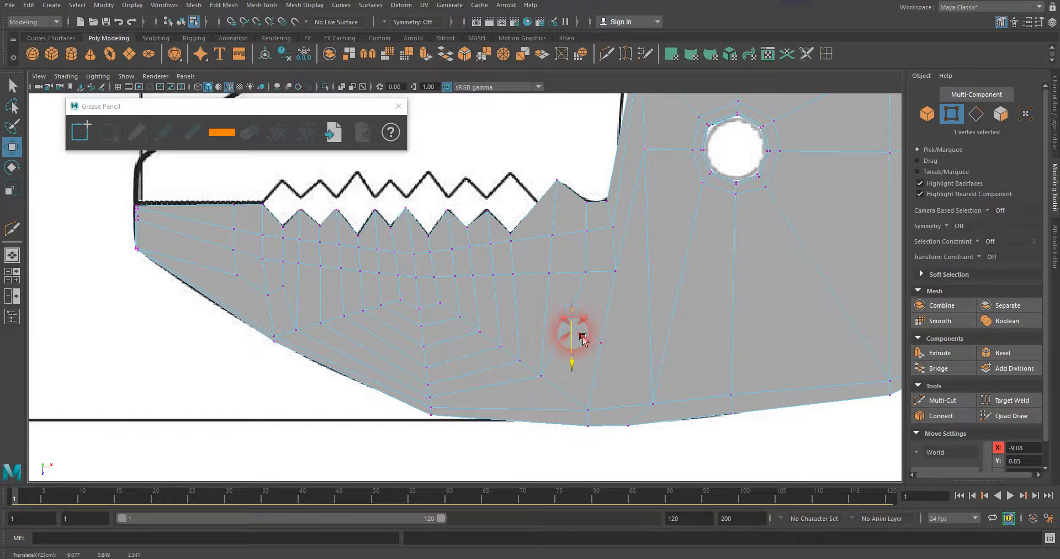
left_click_drag(583, 339, 583, 339)
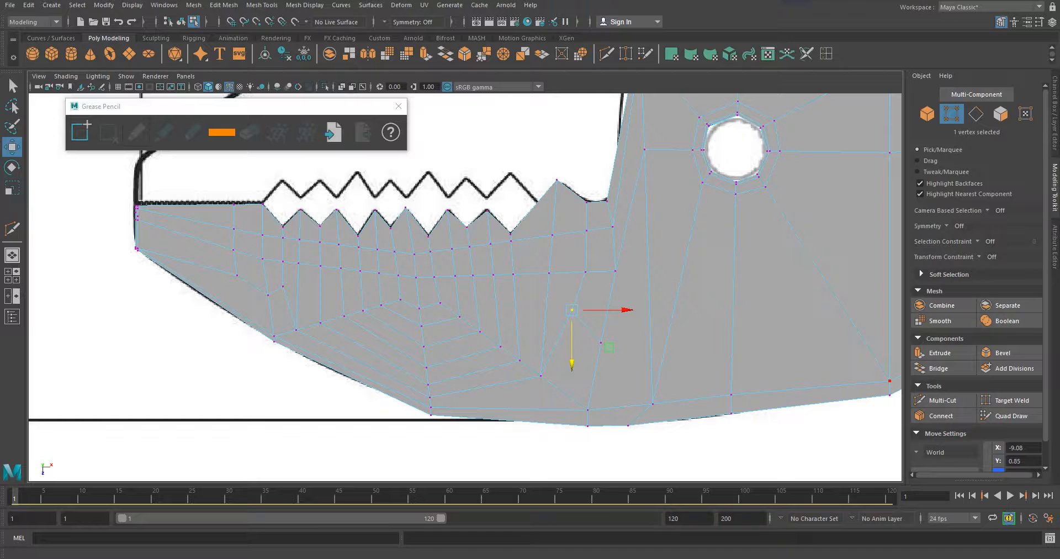
Bring up the PowerPoint slide "7. MORE DETAIL" to review the quad-organizing guidelines, and return to Maya.
left_click_drag(1059, 55, 571, 19)
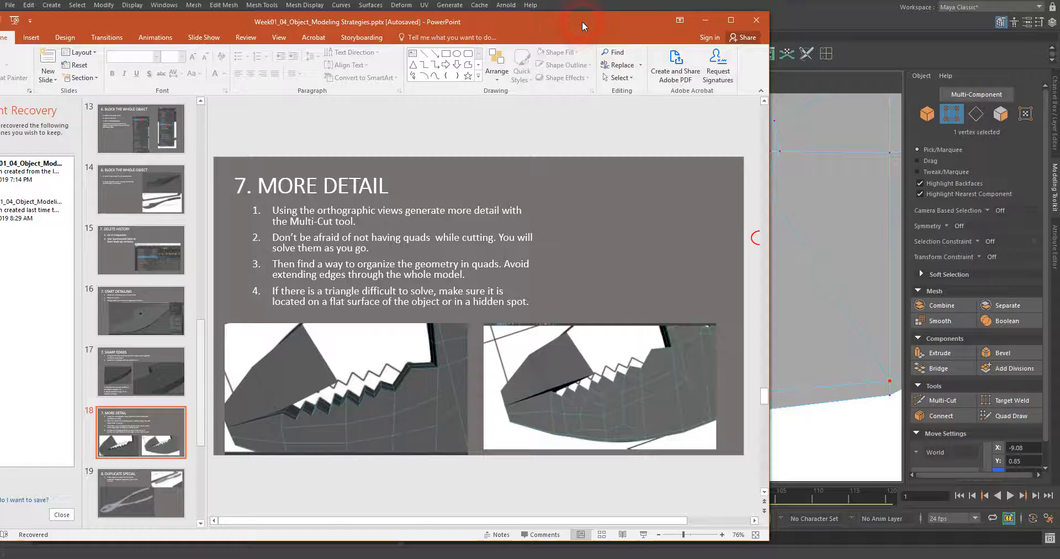
left_click_drag(582, 21, 1059, 50)
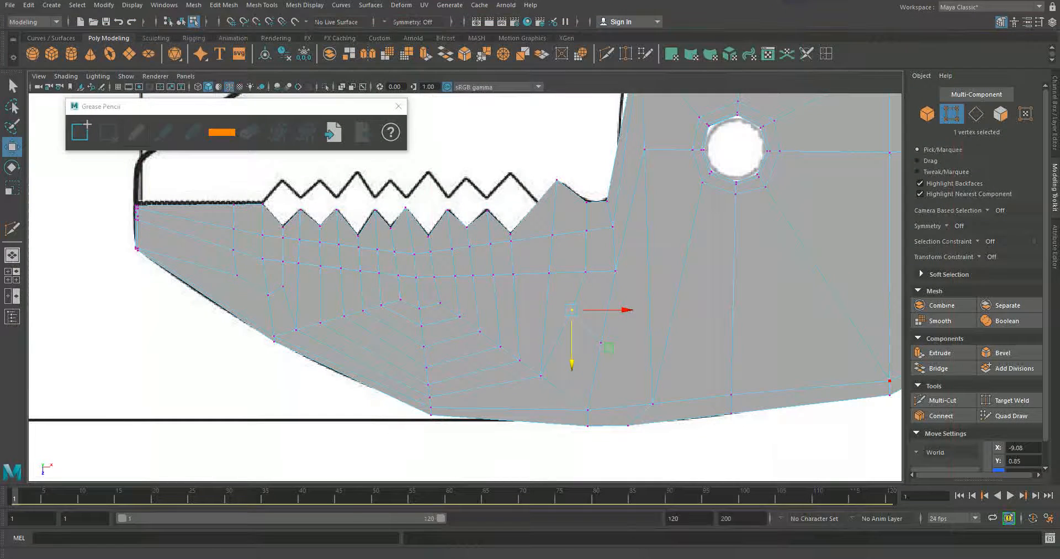
Lower the vertex where the cuts meet below the large tooth to about Z 2.47.
left_click_drag(584, 338, 586, 356)
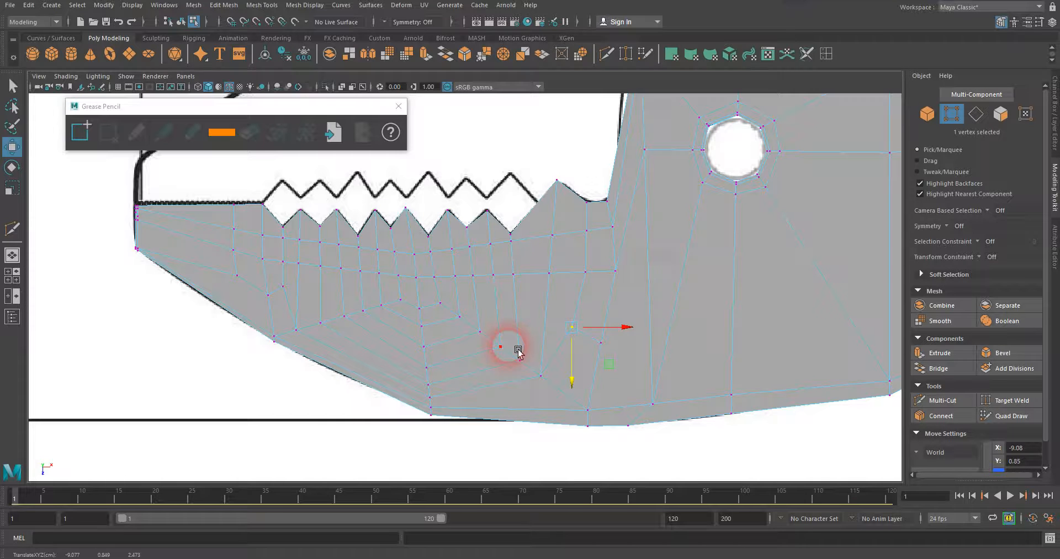
key("Return")
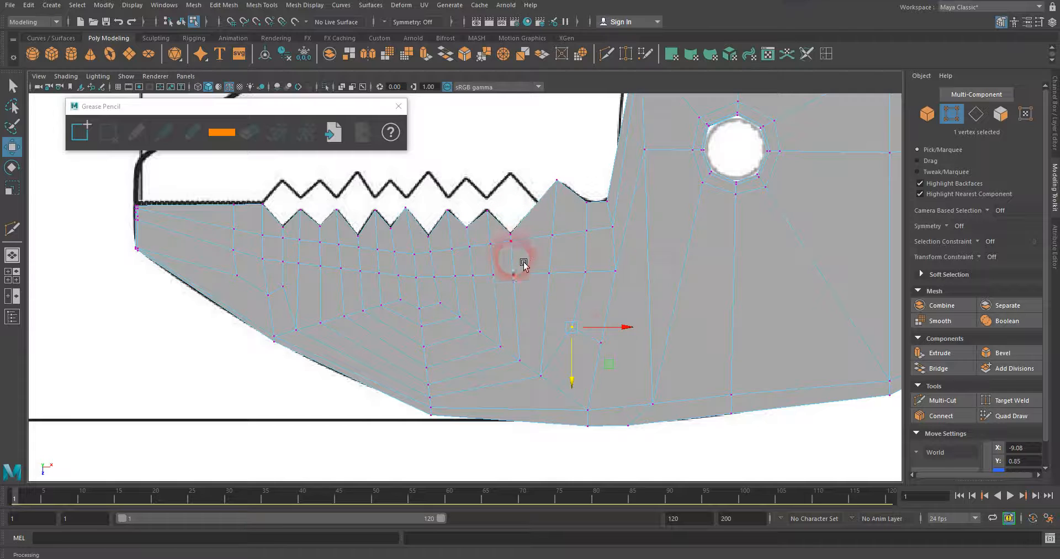
Cut an edge from the steep inner jaw edge beside the pivot to the slanted edge's lower vertex, and start a branch partway along it.
left_click(12, 228)
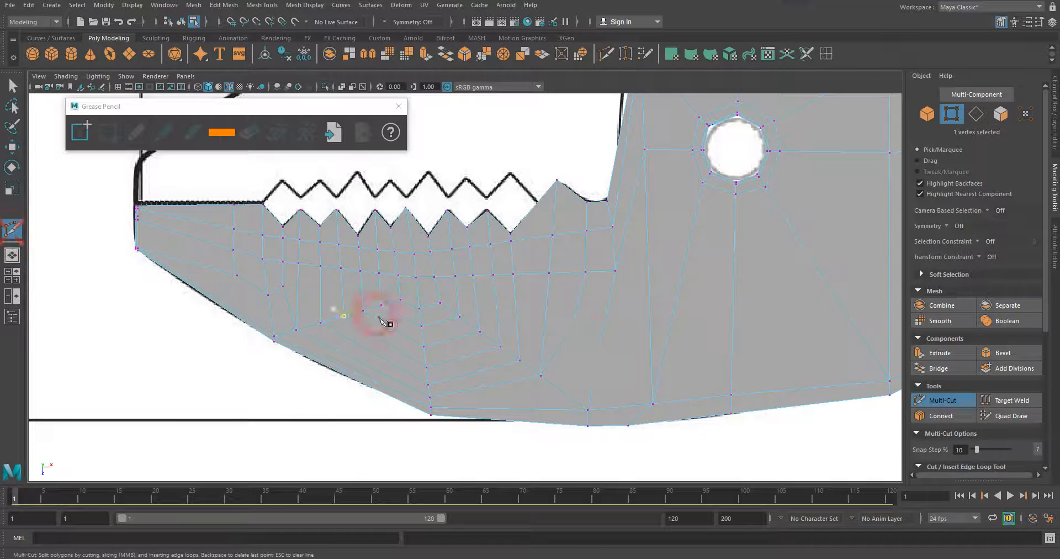
left_click(617, 153)
left_click(634, 199)
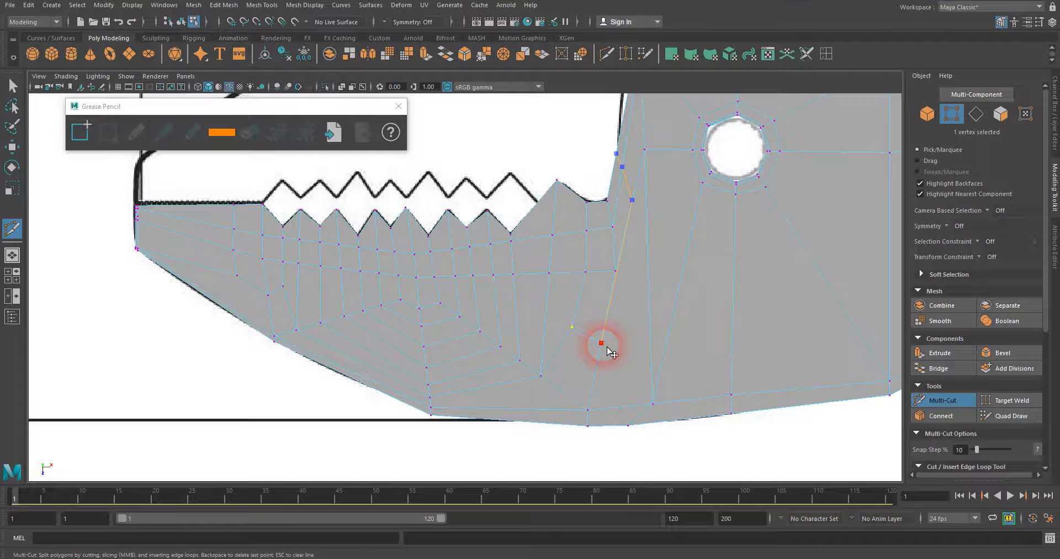
key("Return")
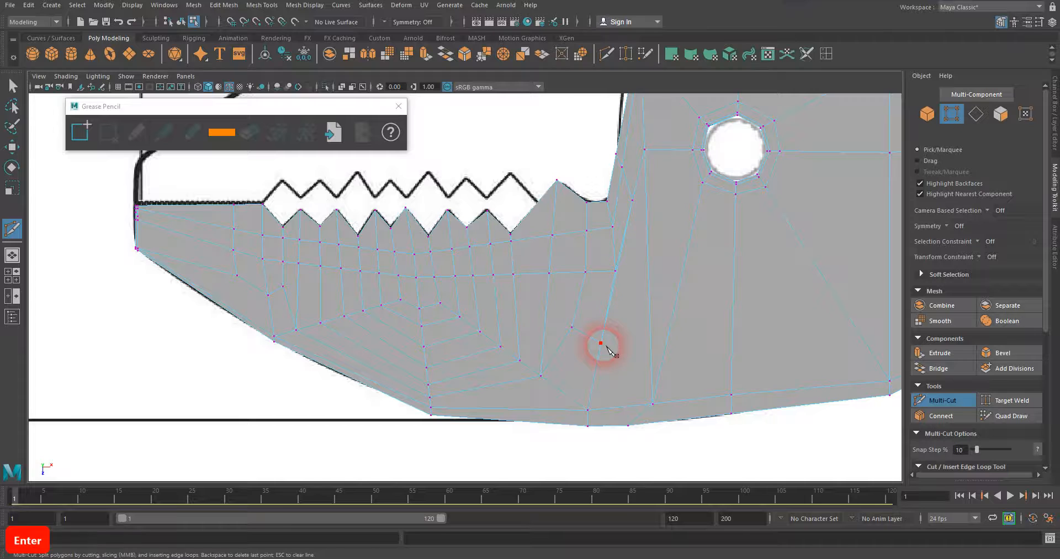
left_click(618, 284)
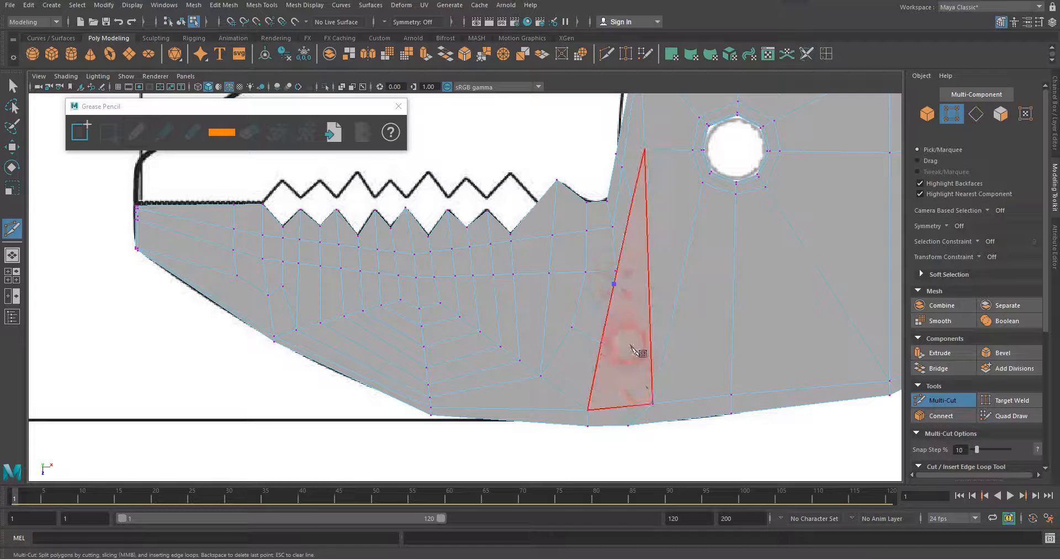
Move the new branch vertex down toward the pivot side to about X -8.62, and the lower horizontal loop's end vertex to about X -8.78.
left_click(17, 87)
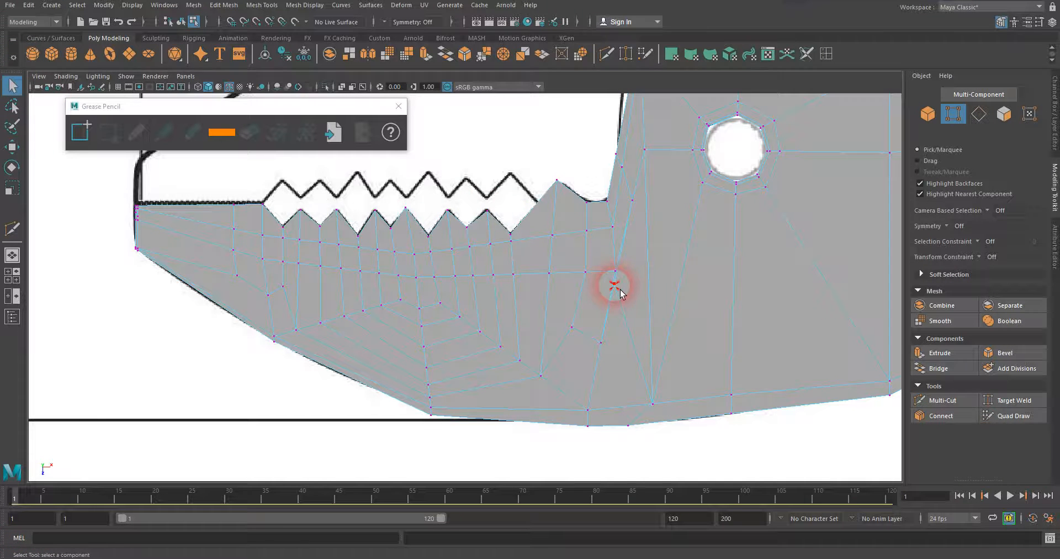
left_click(619, 289)
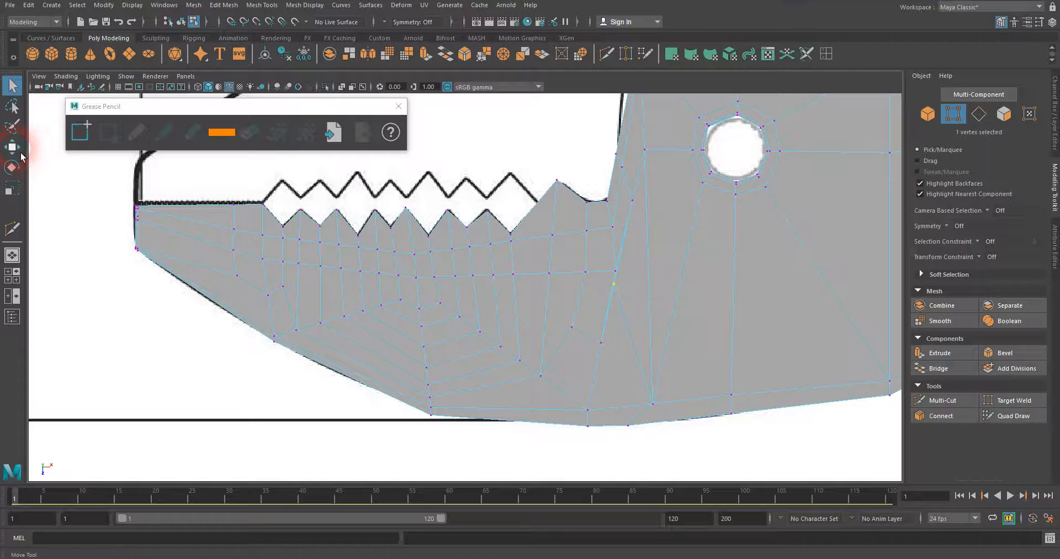
left_click(18, 152)
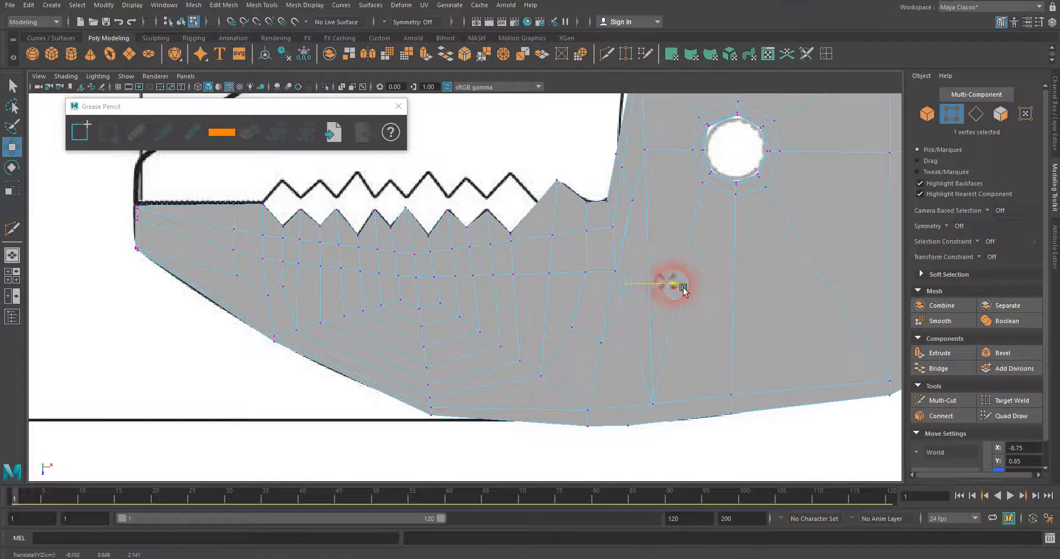
left_click_drag(634, 324, 639, 355)
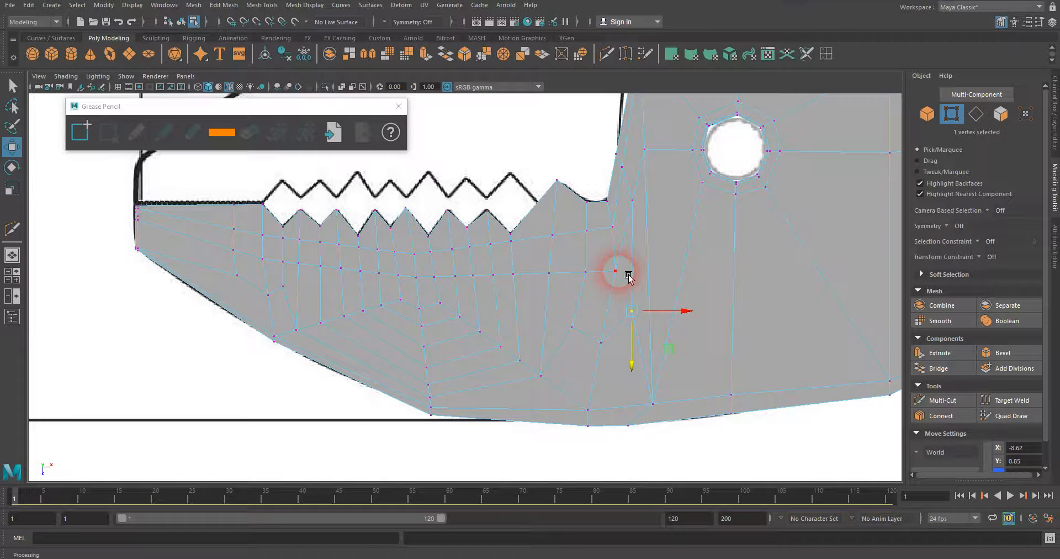
left_click_drag(624, 272, 669, 274)
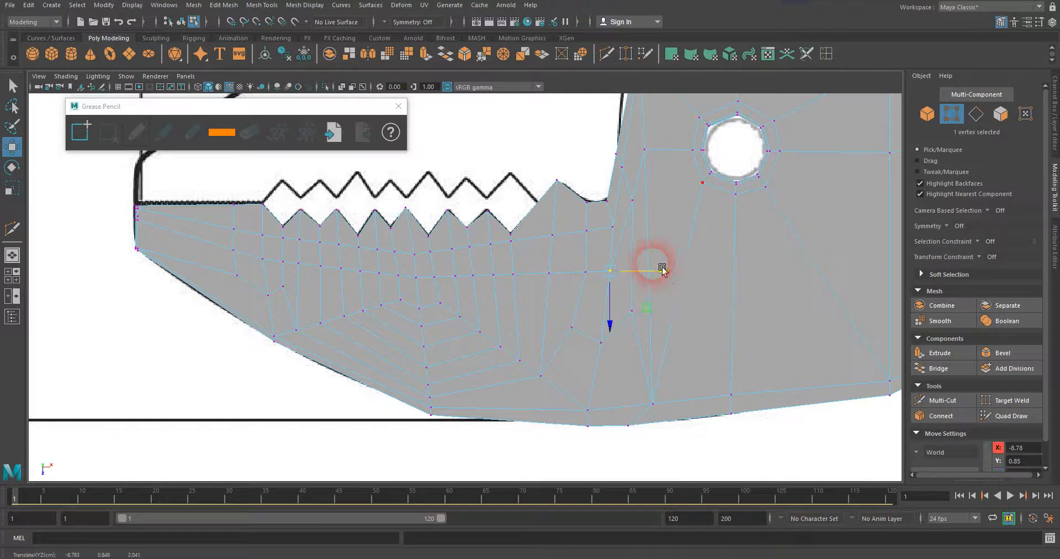
Raise the upper horizontal loop's vertices closer to the outline, from the recess and large tooth along the small teeth toward the tip.
left_click(622, 233)
left_click(624, 246)
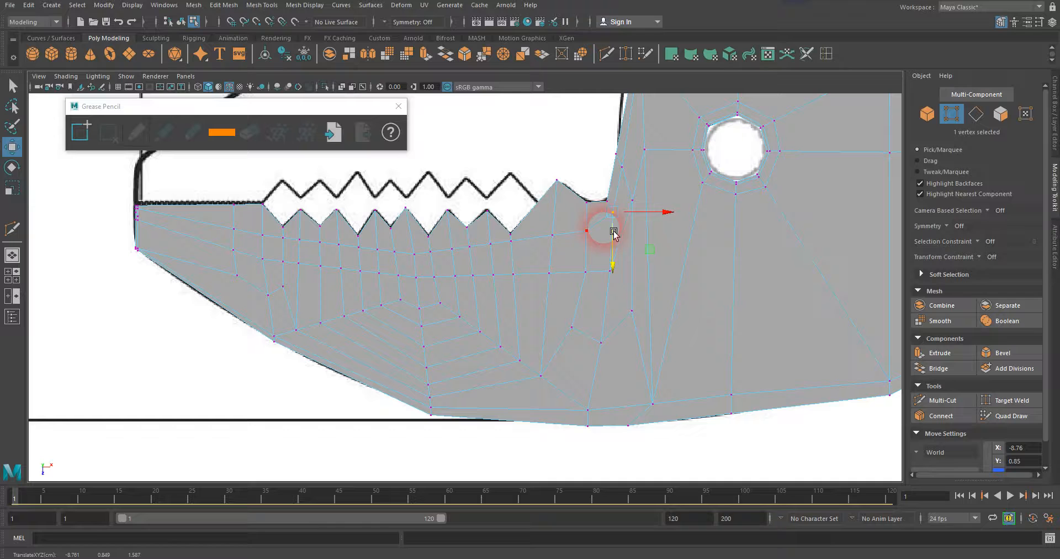
left_click(589, 232)
middle_click_drag(599, 245, 569, 219)
left_click(564, 239)
left_click(601, 199)
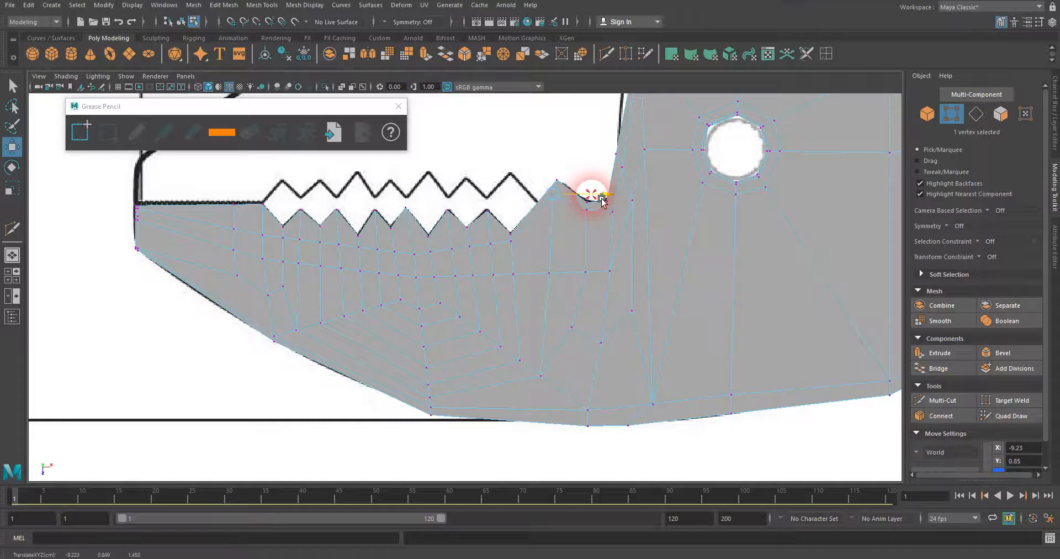
left_click(500, 248)
left_click_drag(499, 263, 309, 251)
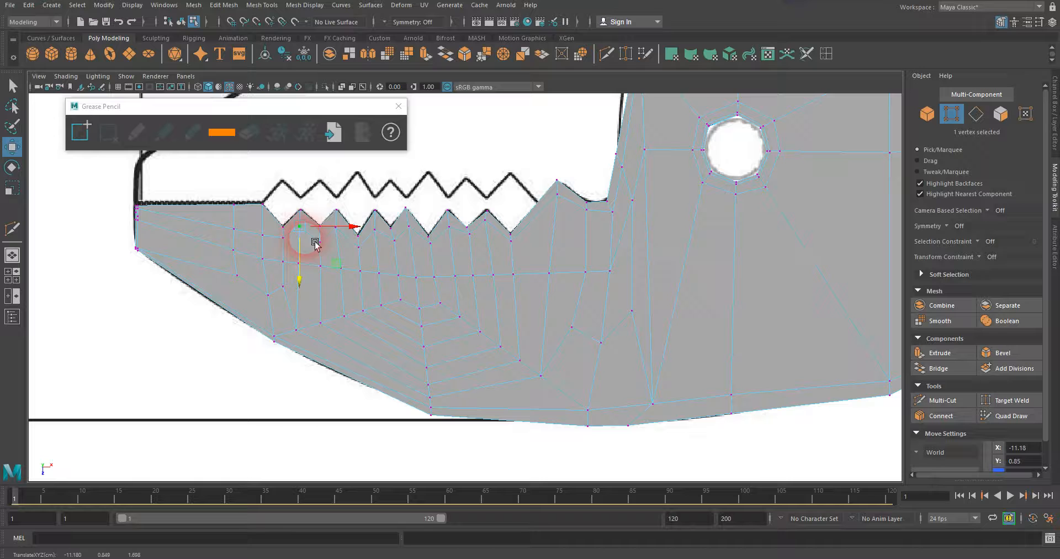
Raise the upper loop's remaining vertices toward the jaw tip, placing the last at about X -11.69, Z 1.64, and return to object mode.
left_click(276, 240)
left_click_drag(272, 252, 272, 233)
left_click(244, 238)
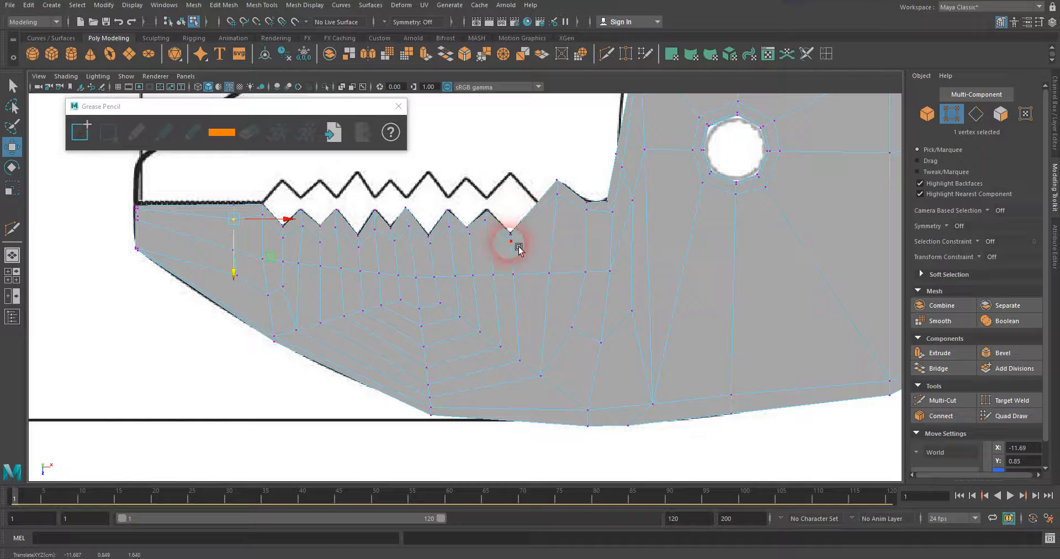
right_click(532, 260)
right_click_drag(534, 264, 589, 241)
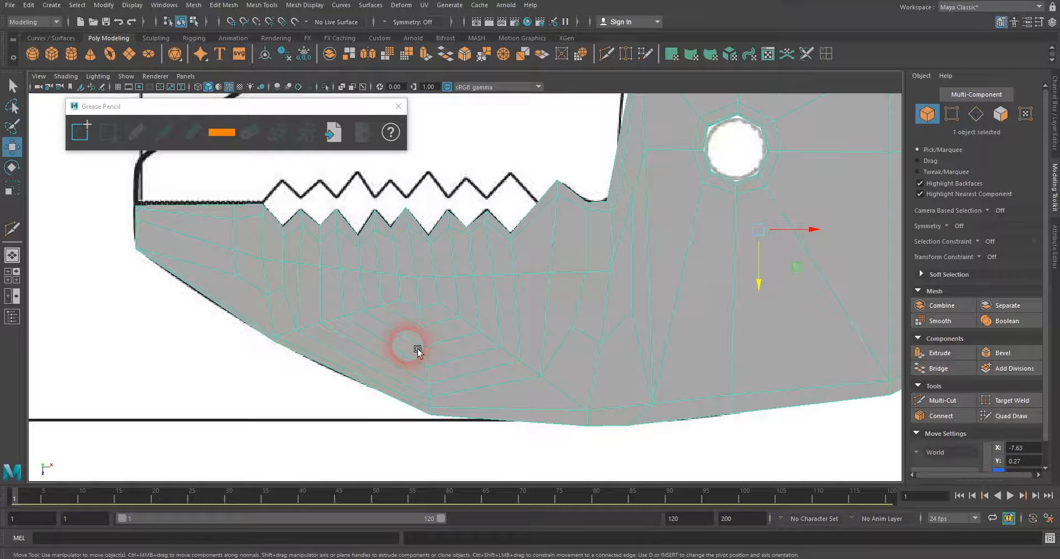
Close the Grease Pencil window and display the plier half with smooth mesh preview, leaving it deselected.
scroll(420, 342, "down", 5)
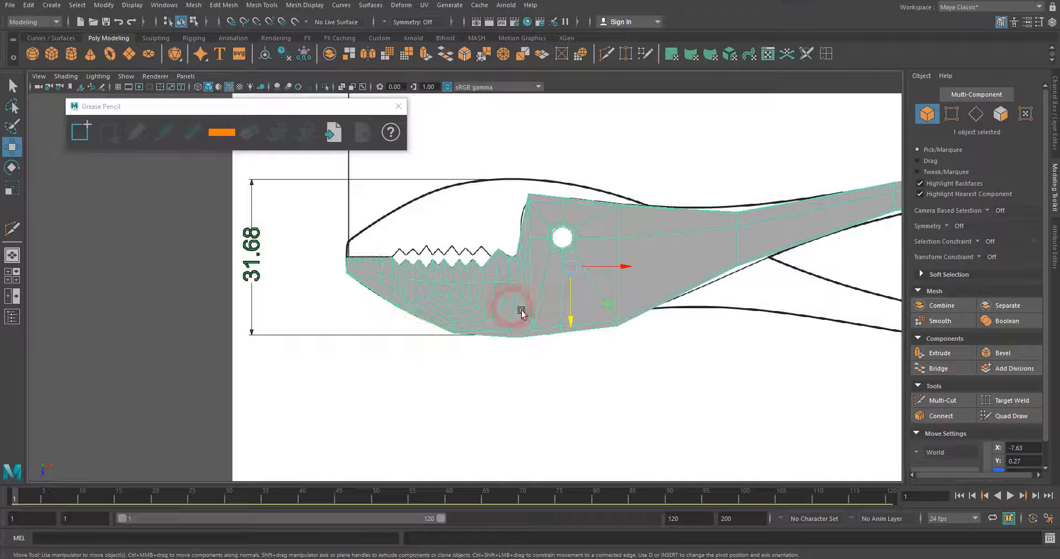
left_click(471, 350)
left_click(399, 105)
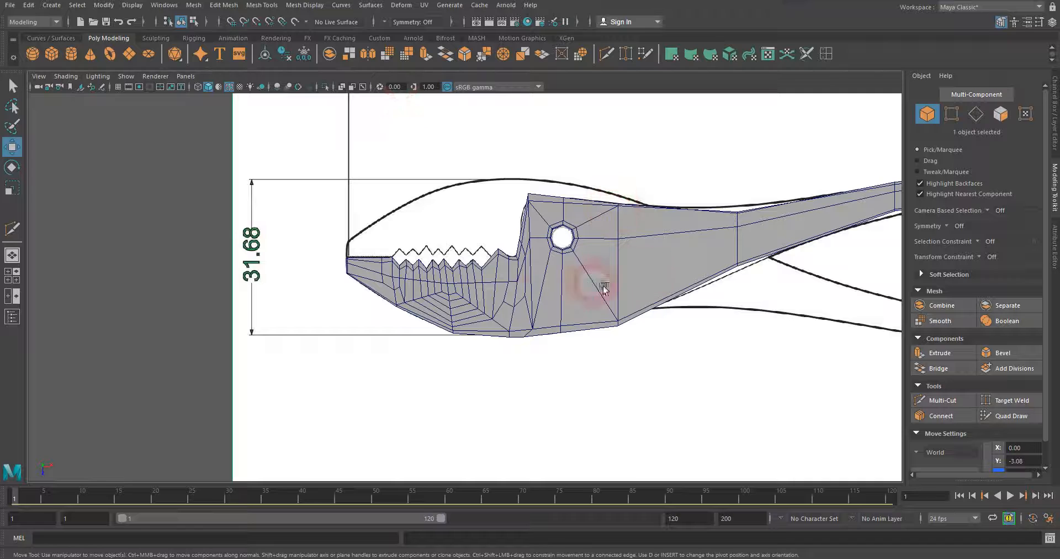
left_click(514, 305)
key("3")
left_click(182, 317)
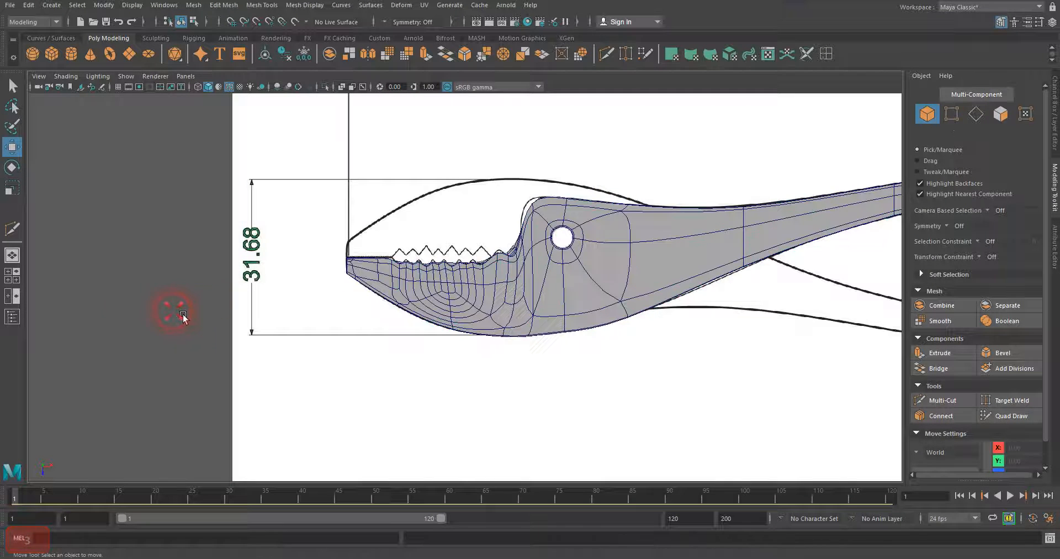
Examine how the smoothed jaw teeth follow the reference outline, and inspect their edge flow up close in the perspective view.
scroll(494, 281, "up", 6)
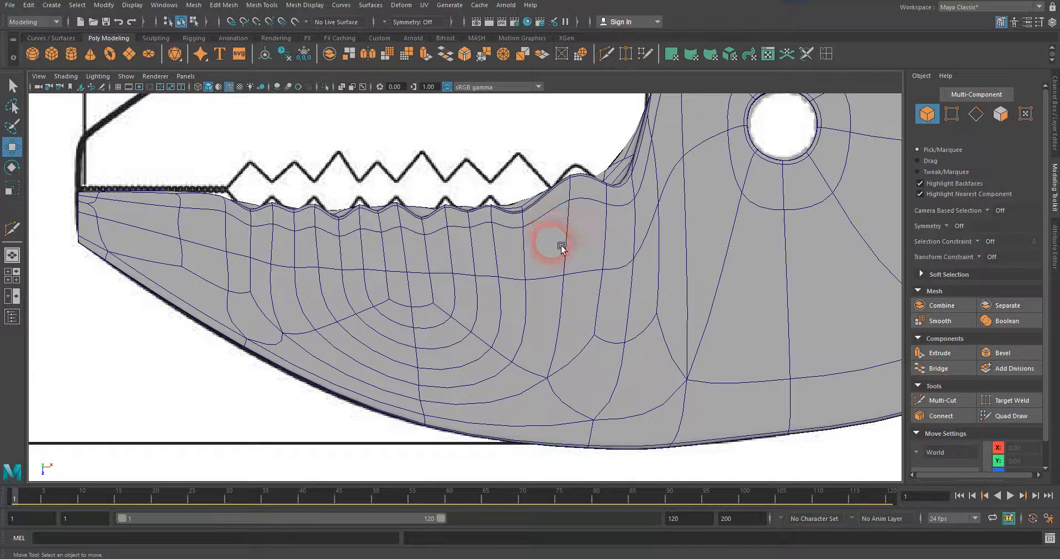
key("space")
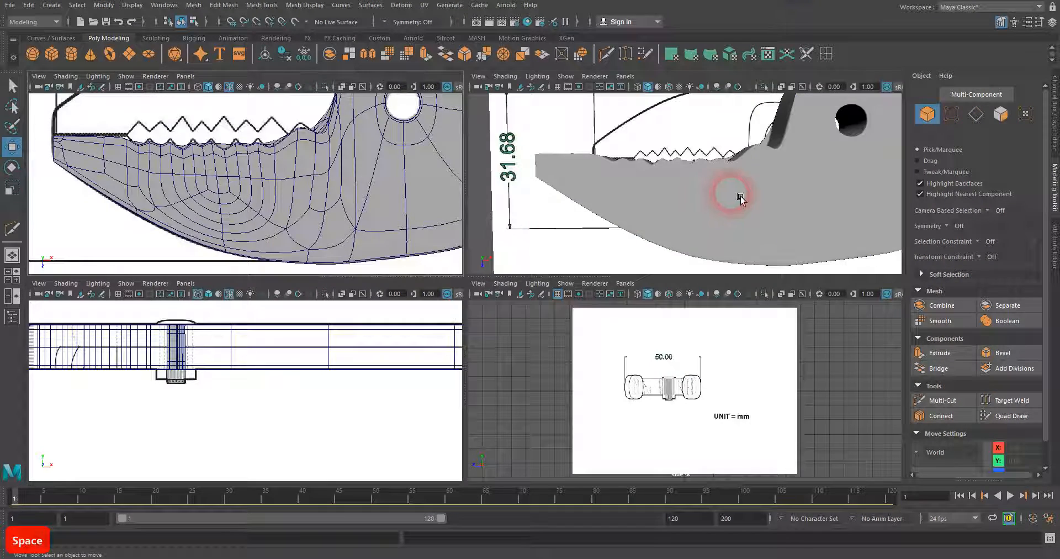
key("space")
left_click_drag(608, 270, 439, 327, "alt")
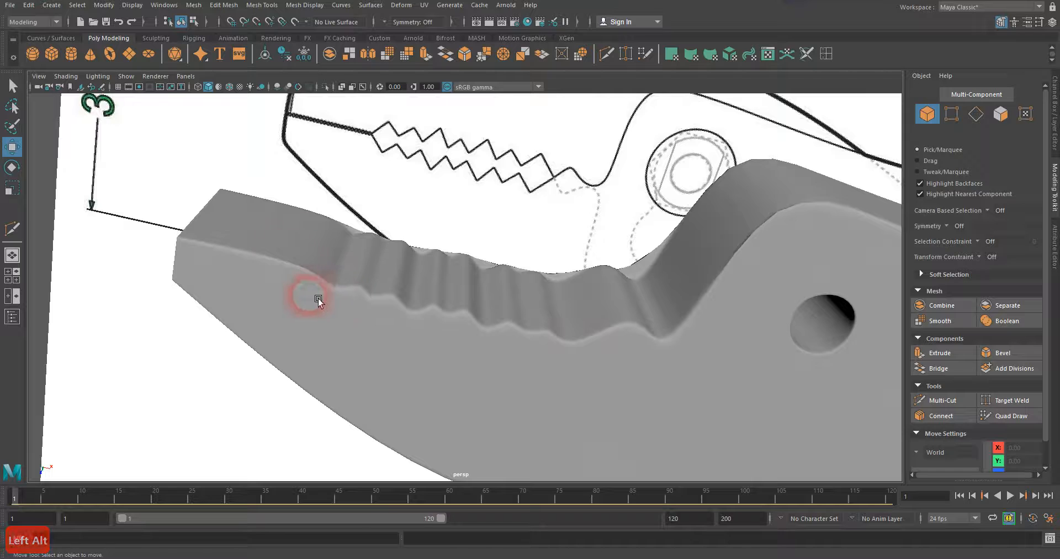
left_click_drag(561, 336, 495, 309, "alt")
left_click(499, 312)
scroll(503, 313, "up", 5)
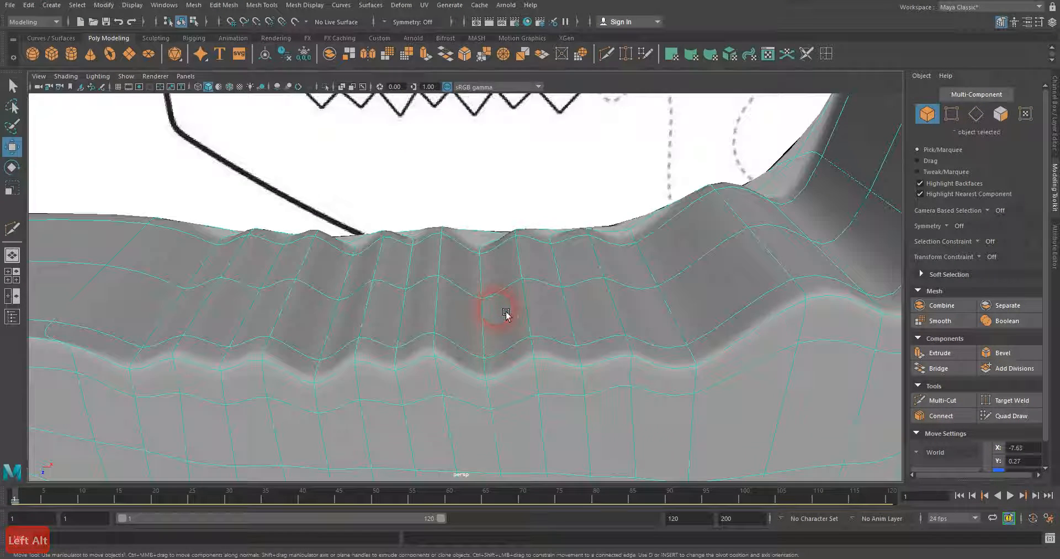
middle_click_drag(527, 299, 535, 202, "alt")
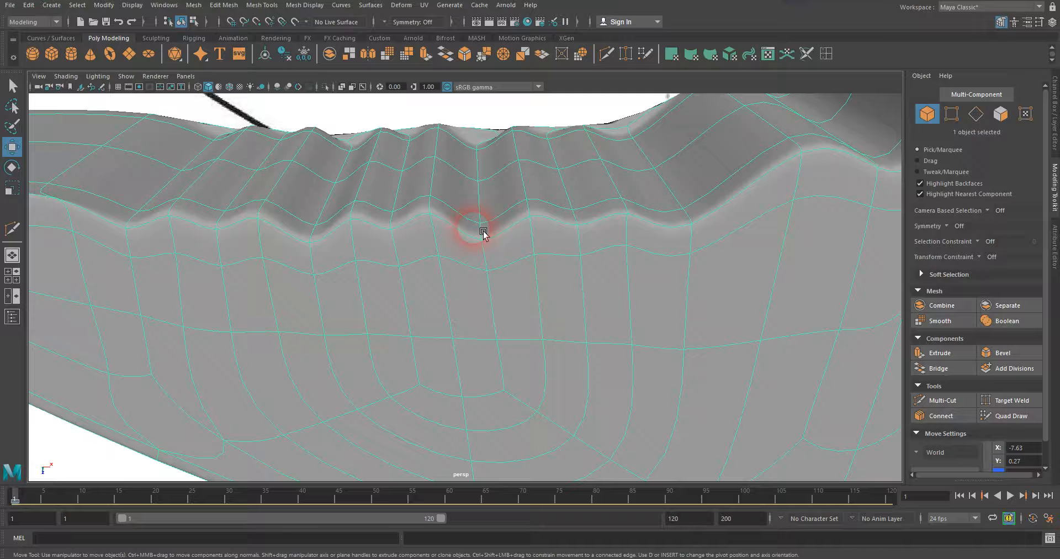
scroll(461, 267, "down", 3)
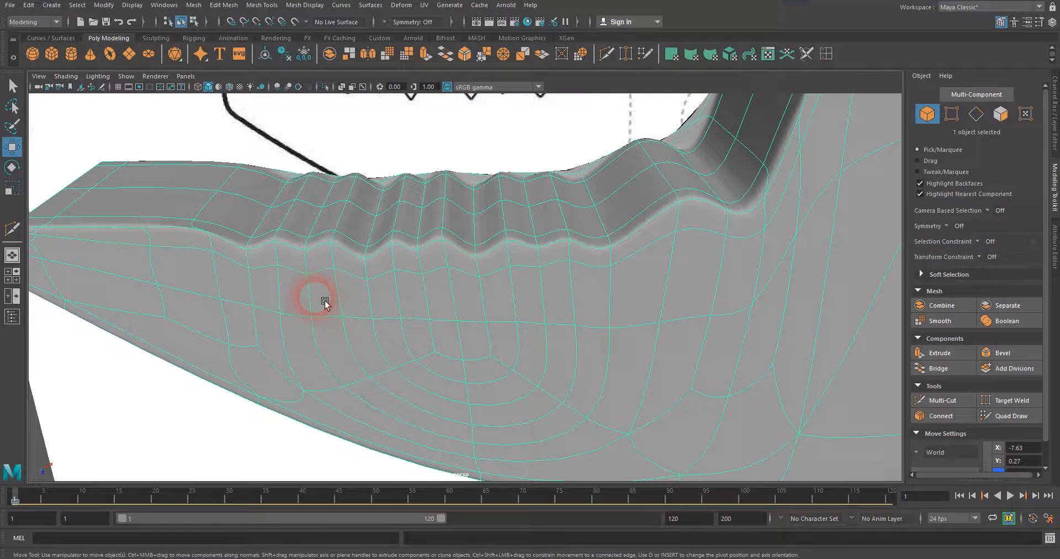
Compare the unsmoothed tooth edges with the smooth preview from above and along the jaw's outer curved side.
key("3")
key("1")
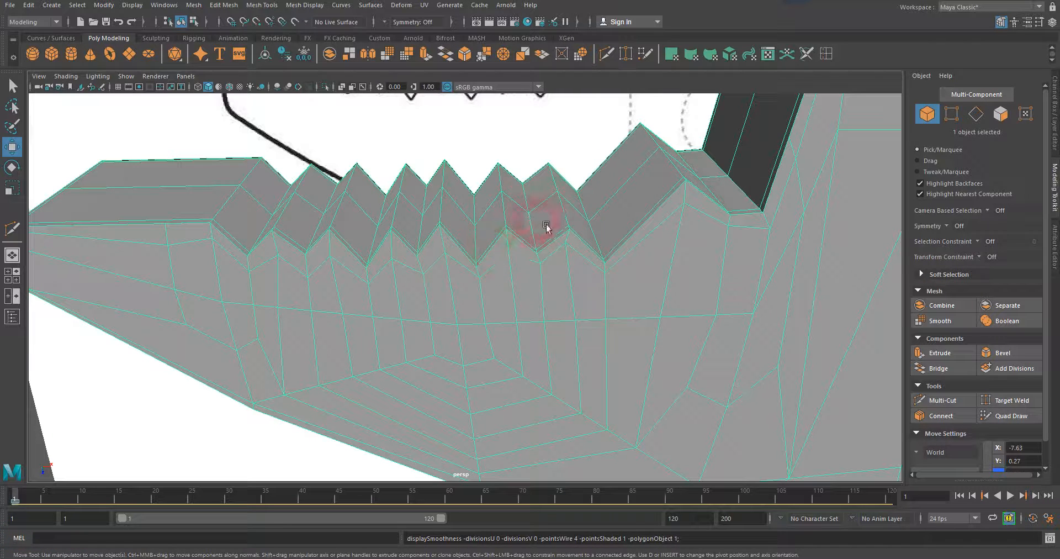
left_click_drag(565, 248, 568, 276, "alt")
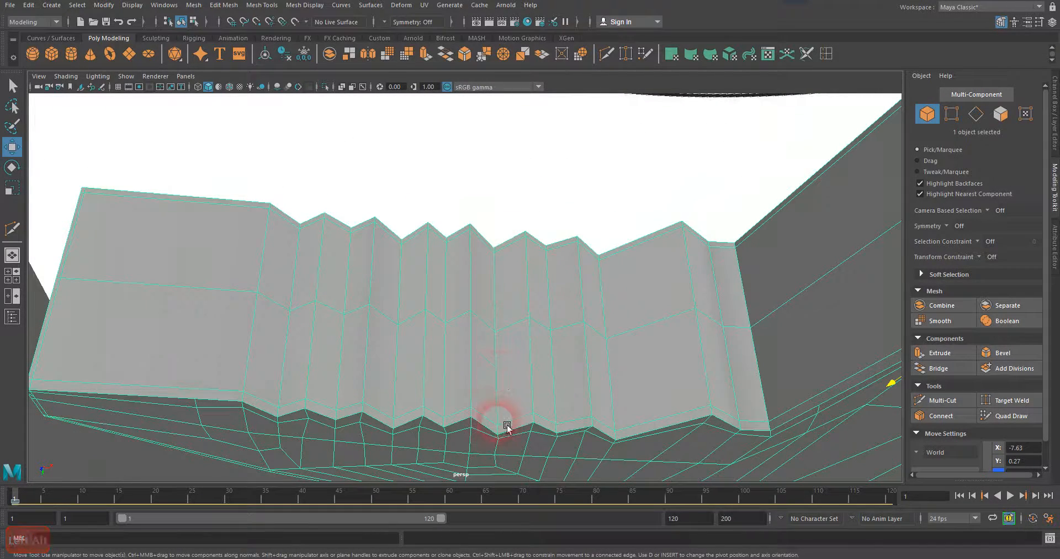
left_click_drag(530, 314, 475, 222, "alt")
key("3")
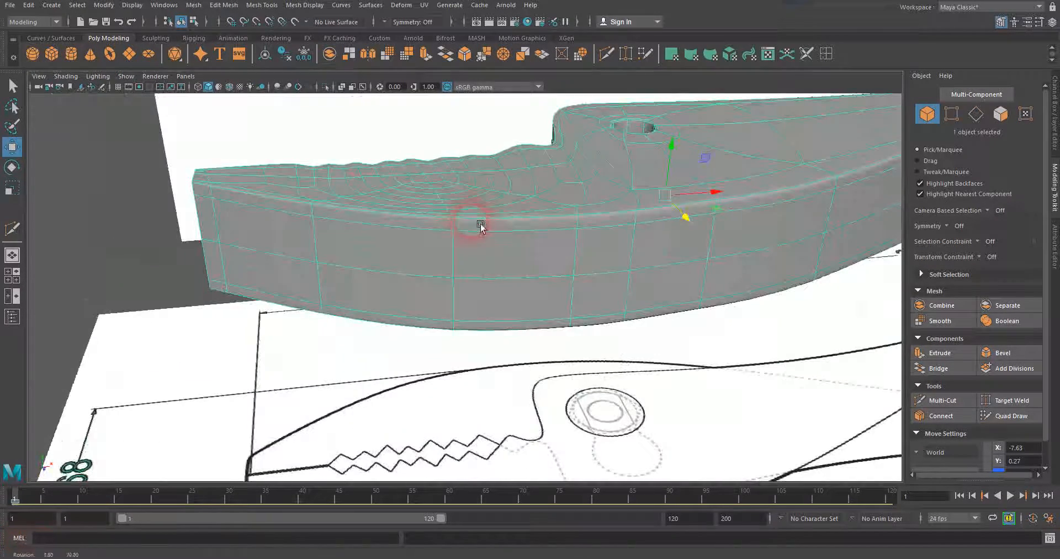